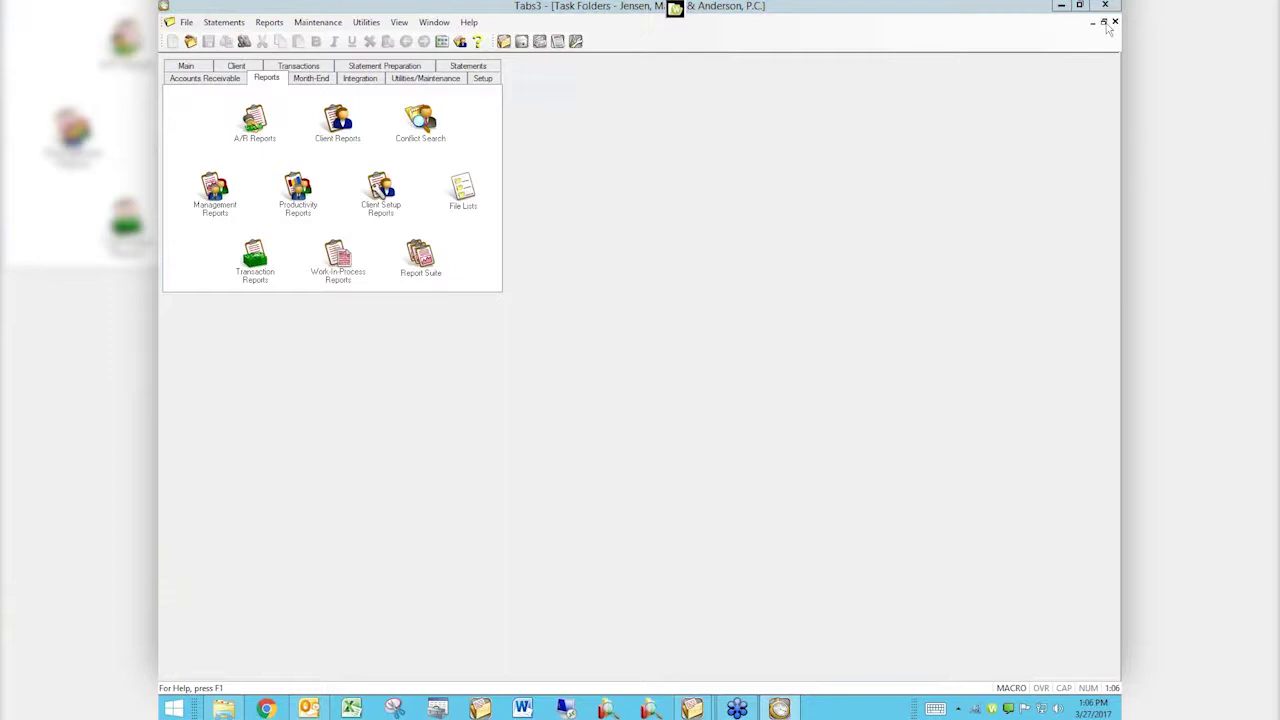
Open the Cash Receipts management report and review its report options, including the payment date range
click(226, 187)
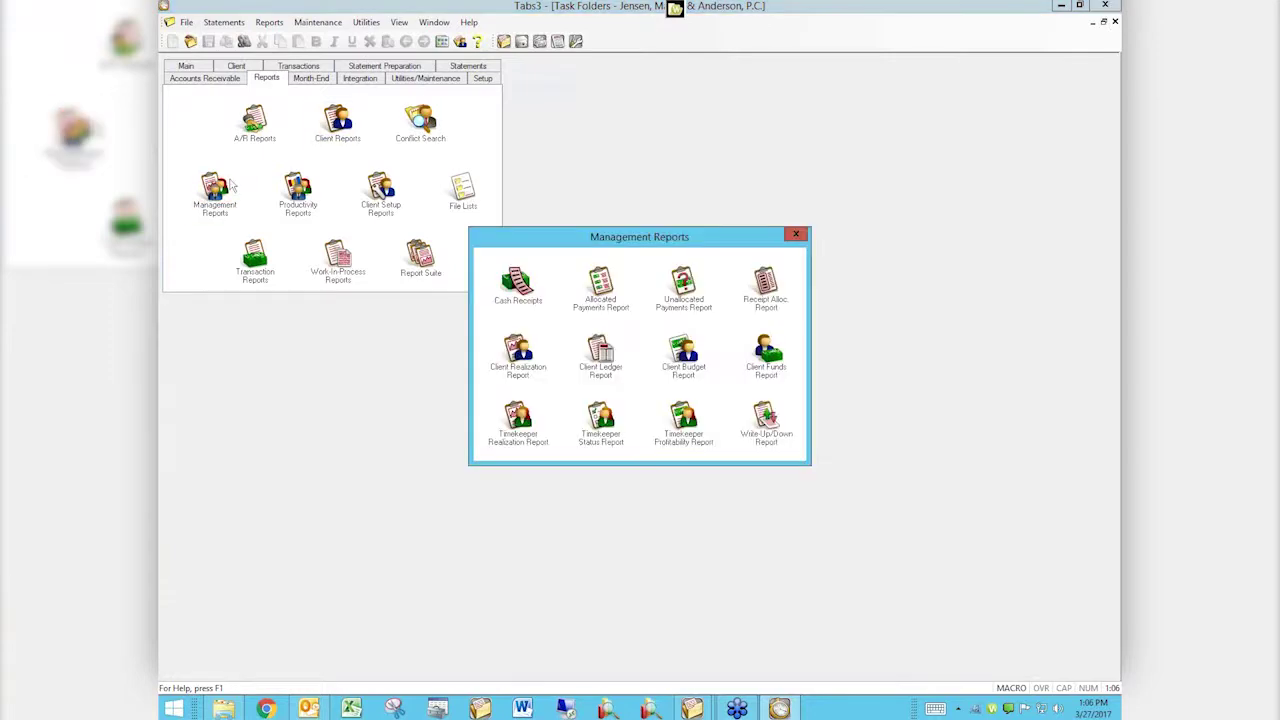
click(524, 287)
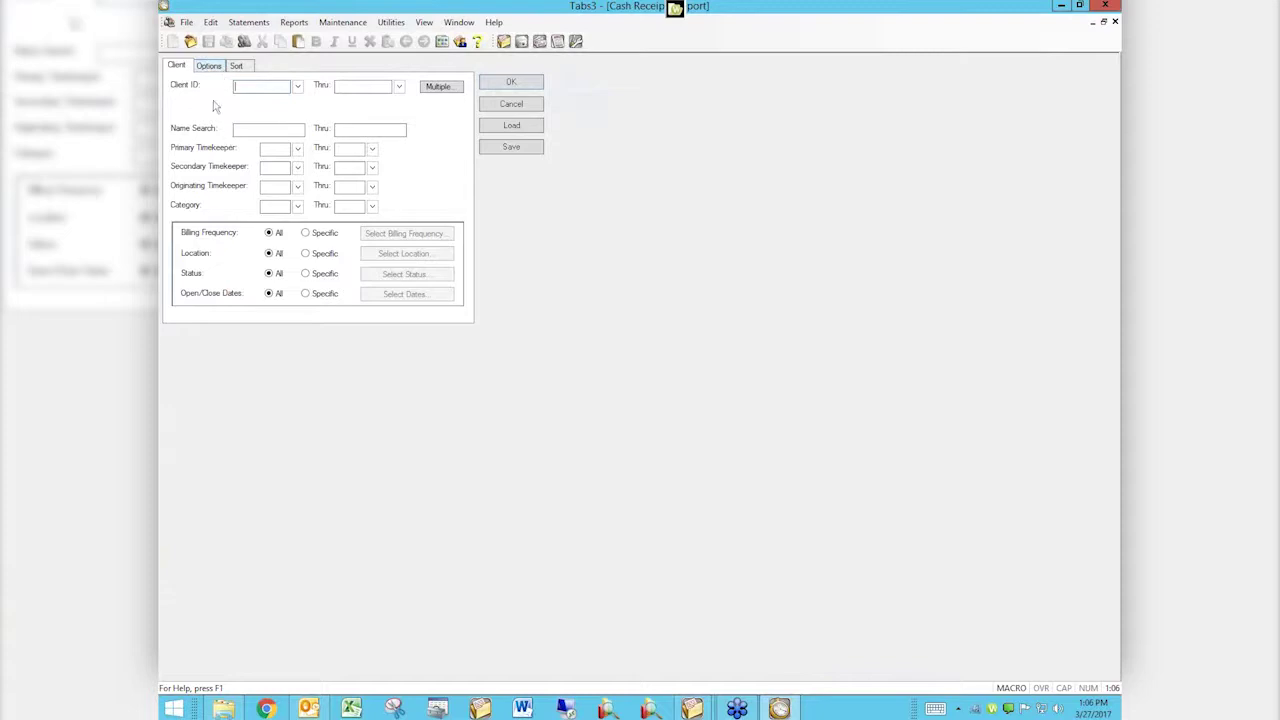
click(208, 66)
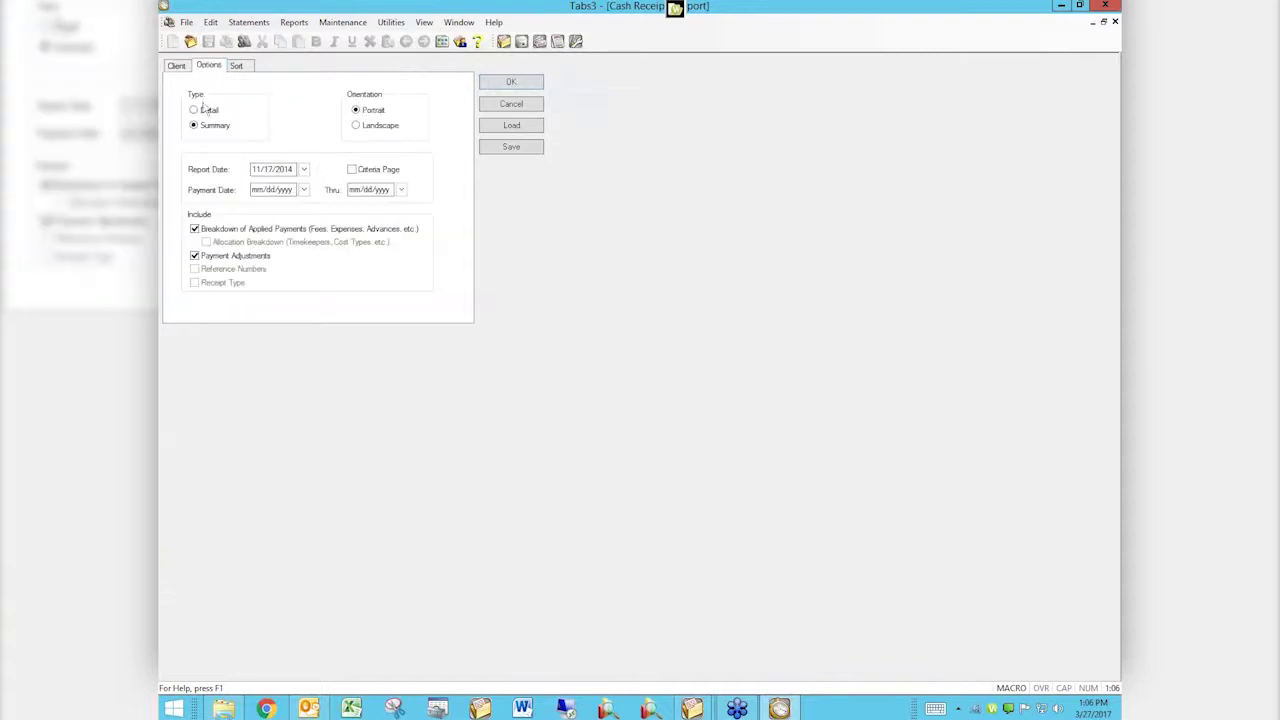
click(293, 189)
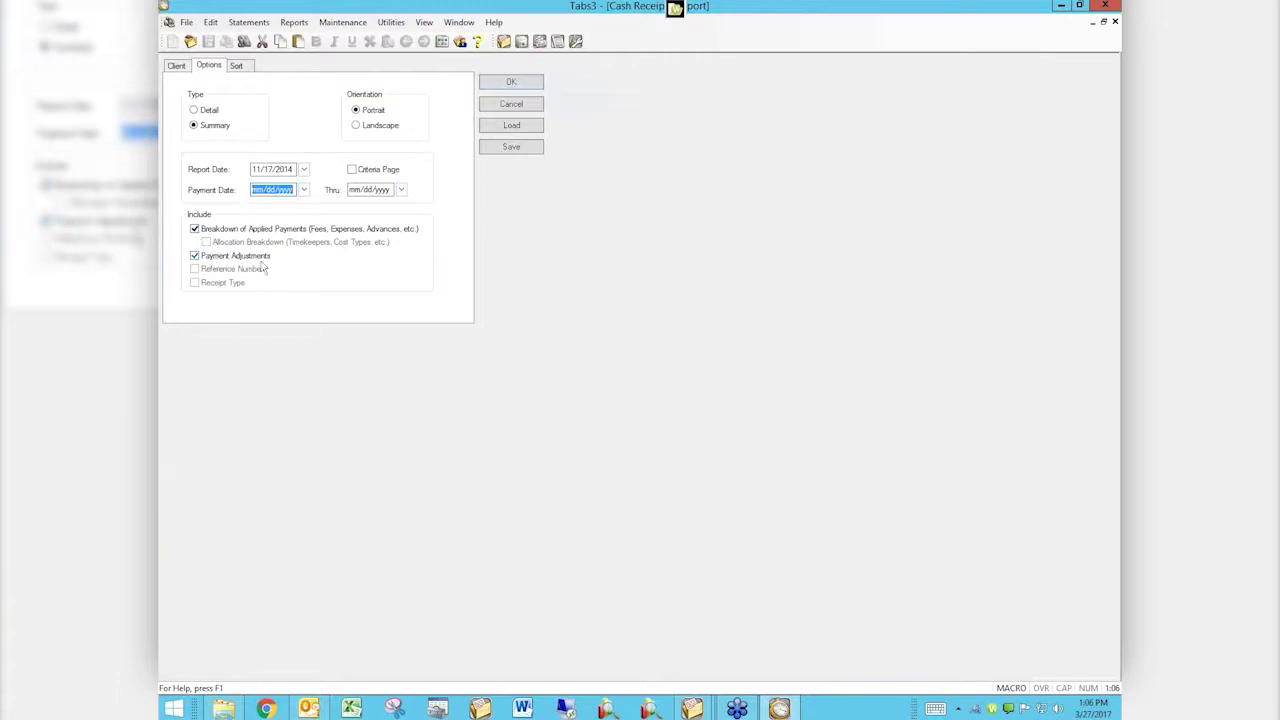
Set the report order to None, include Grand Totals and exclude Subtotal by Client
click(236, 65)
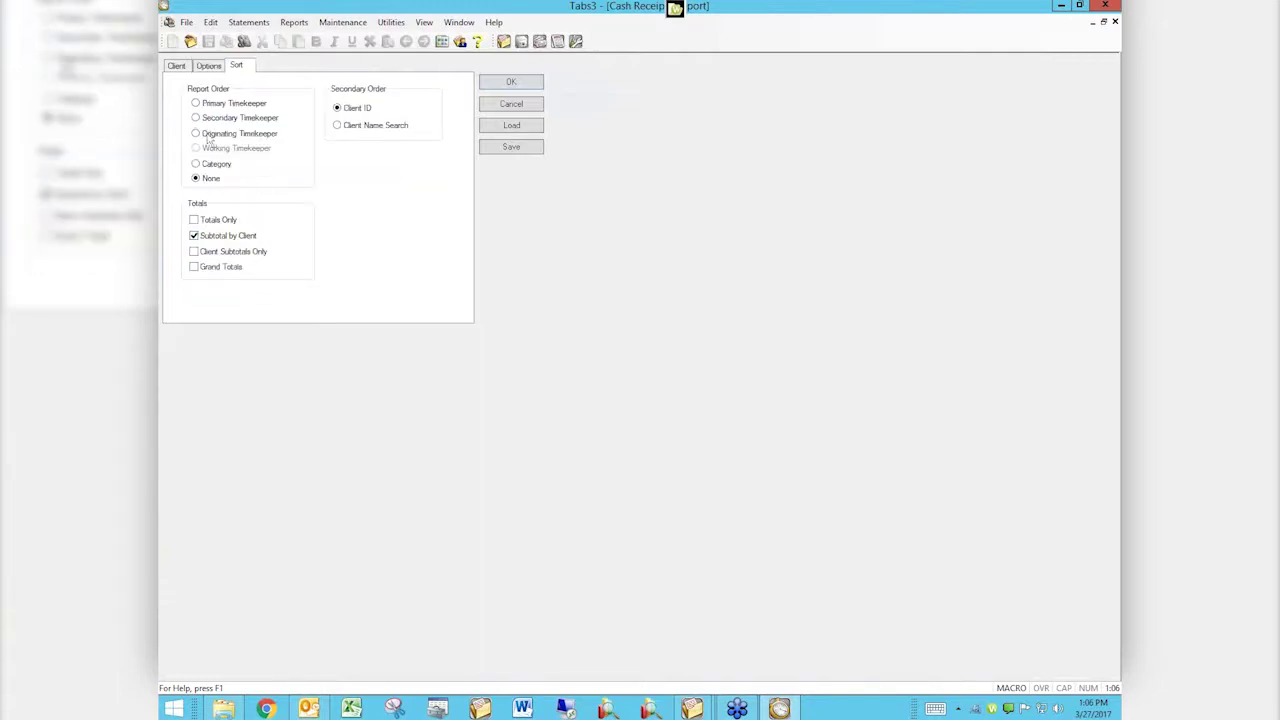
click(196, 104)
click(196, 267)
click(194, 236)
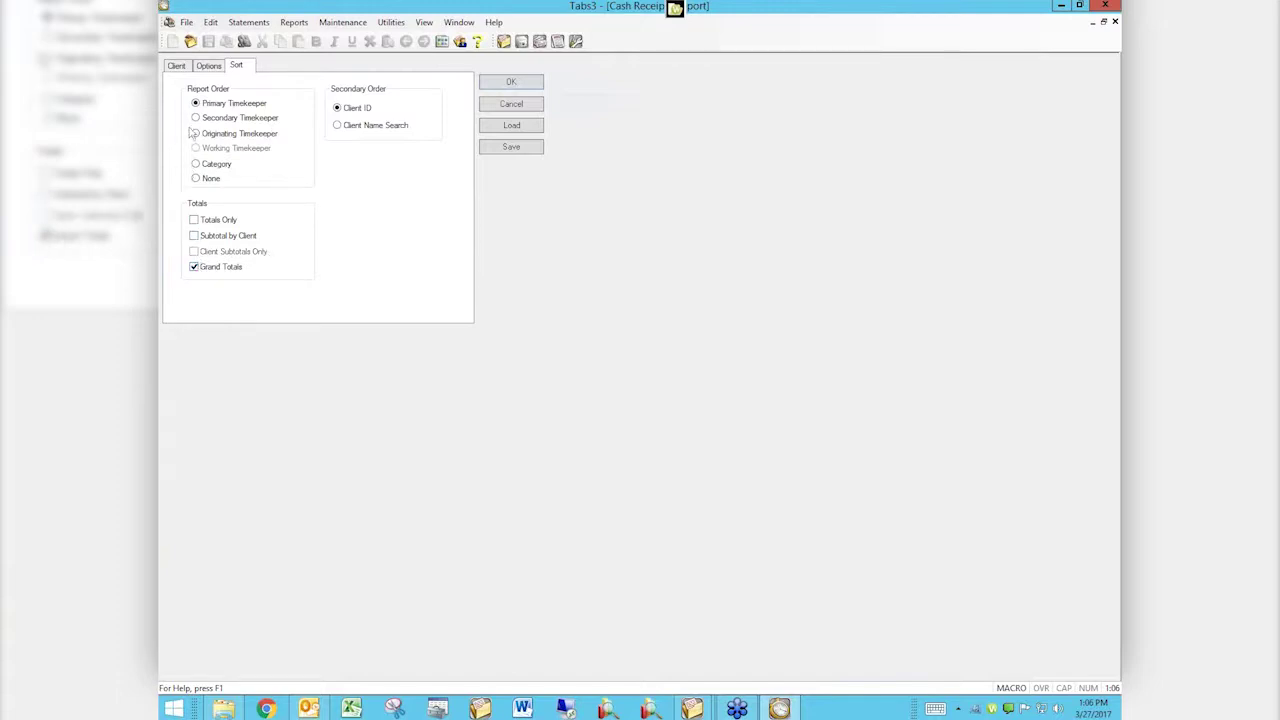
click(196, 178)
Browse the saved report definitions, switching the filters for all report types and other users' reports on and off
click(494, 130)
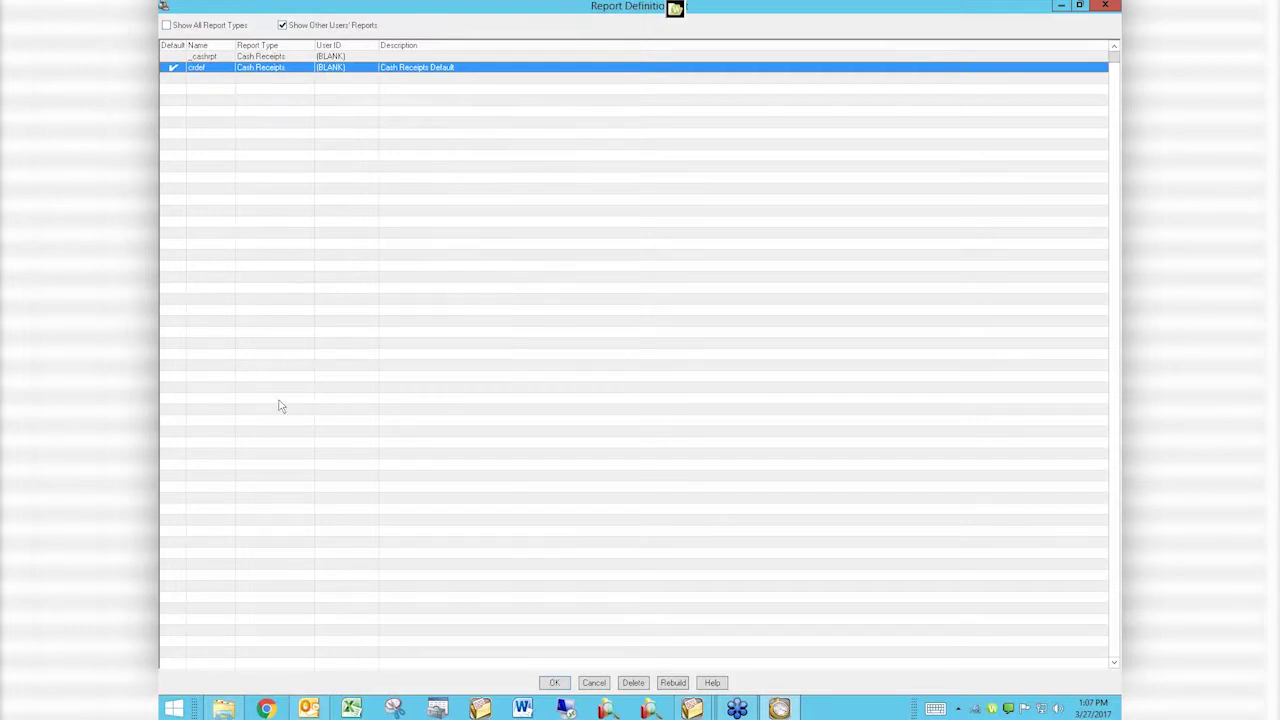
click(166, 25)
click(166, 25)
click(166, 25)
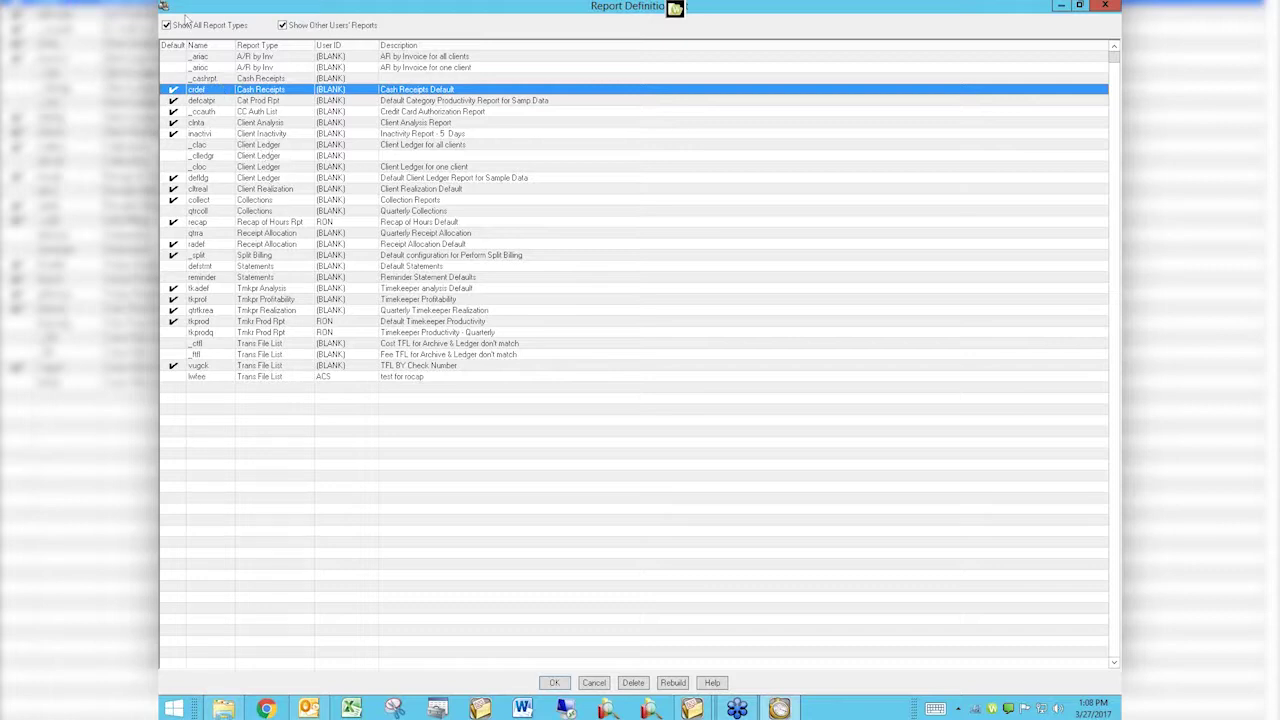
click(167, 25)
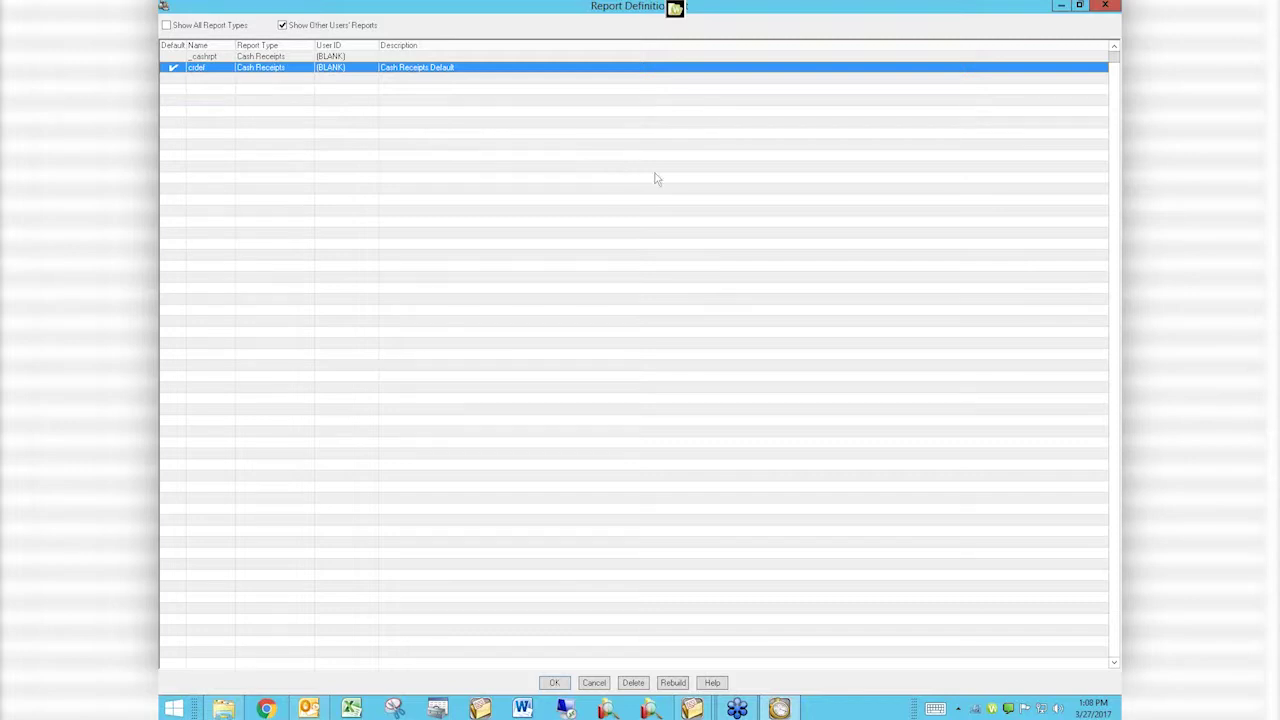
click(167, 26)
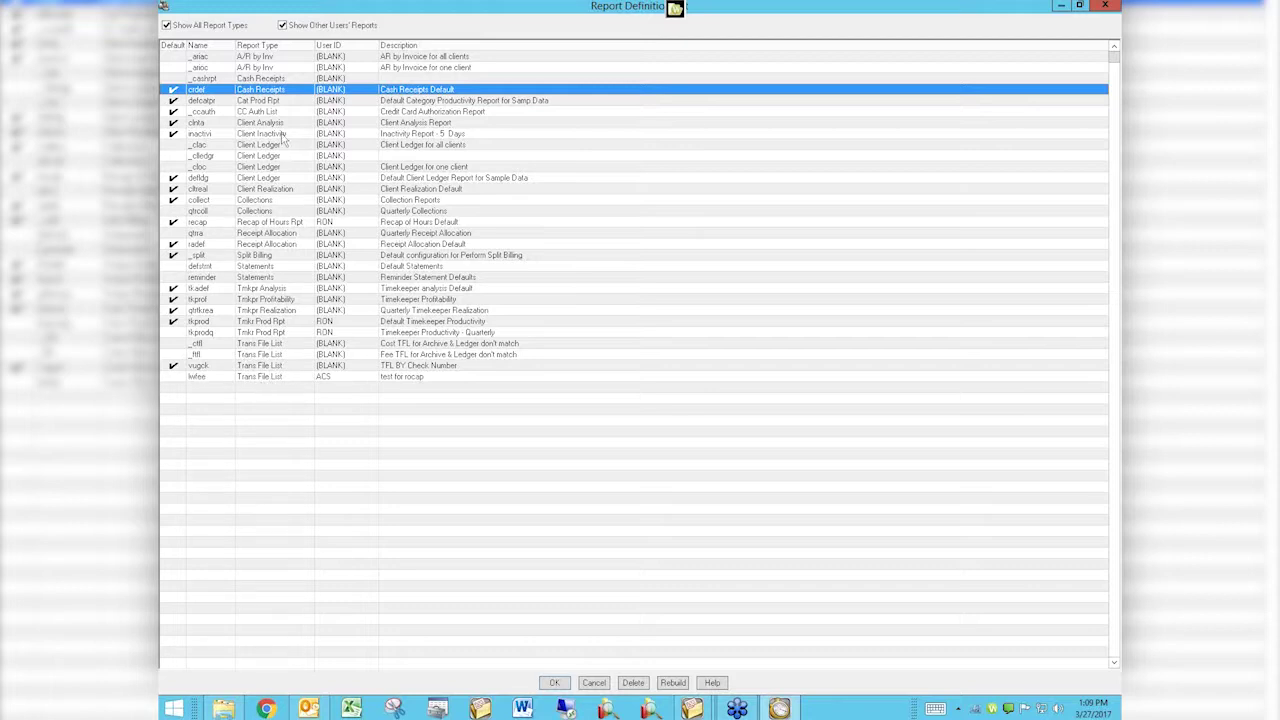
click(167, 26)
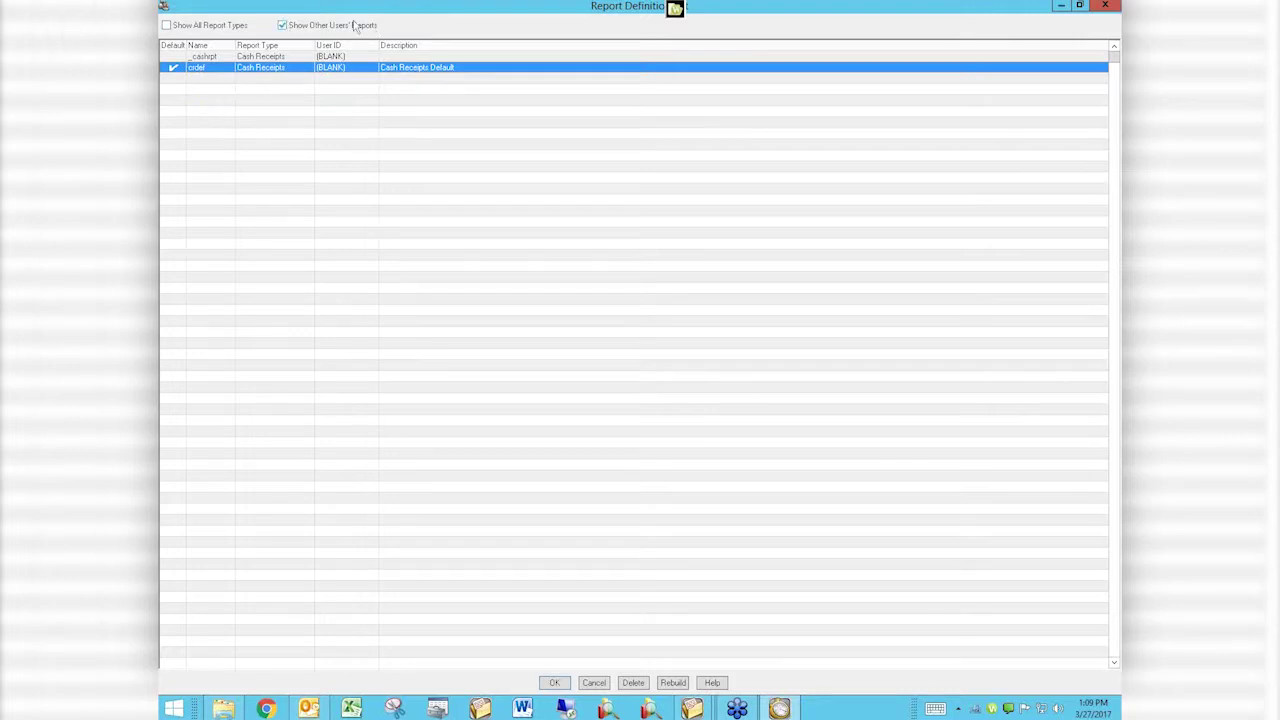
click(282, 25)
click(282, 25)
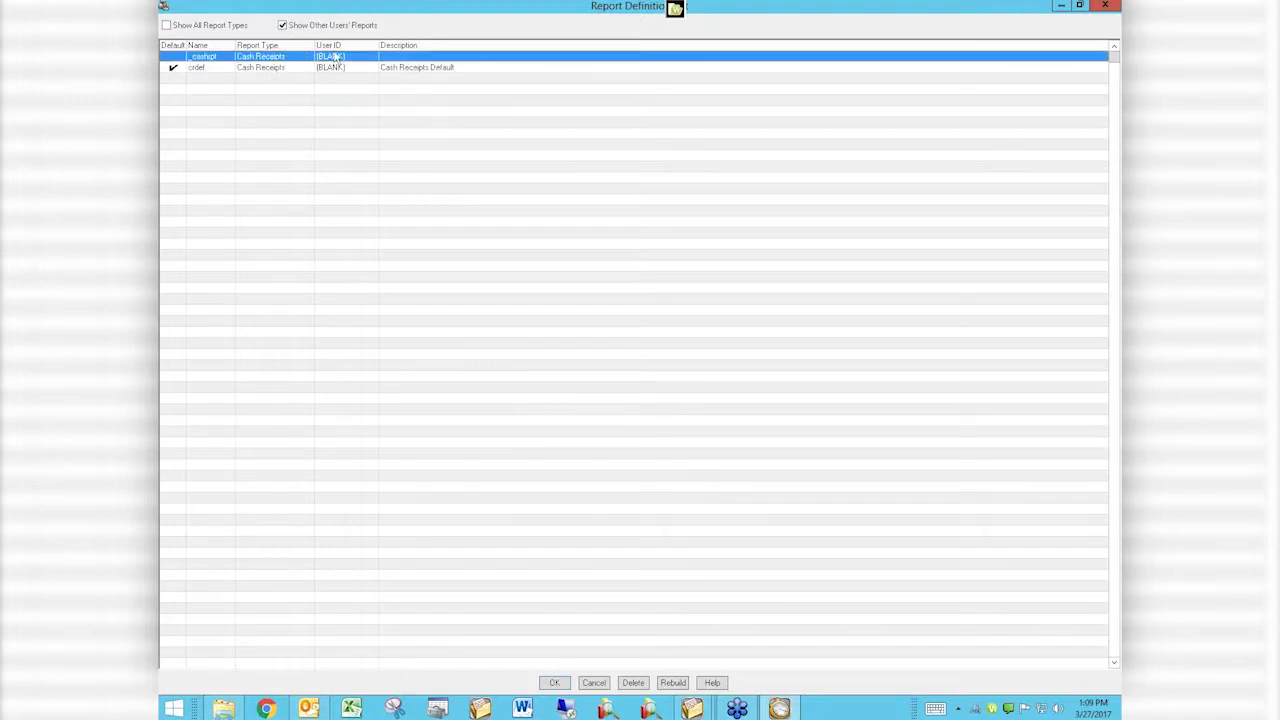
click(1115, 6)
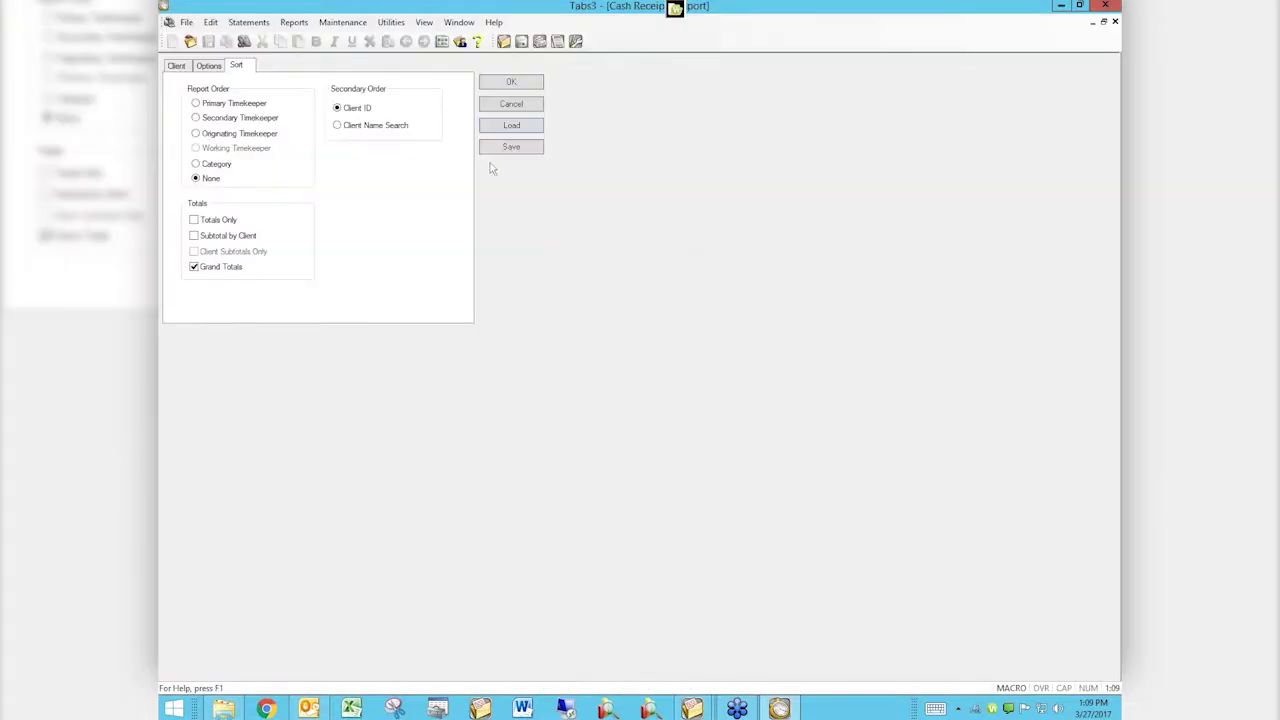
Review the report's client, options and sort settings and start saving them as definition crmj with the description Cash Receipts MJ
click(175, 65)
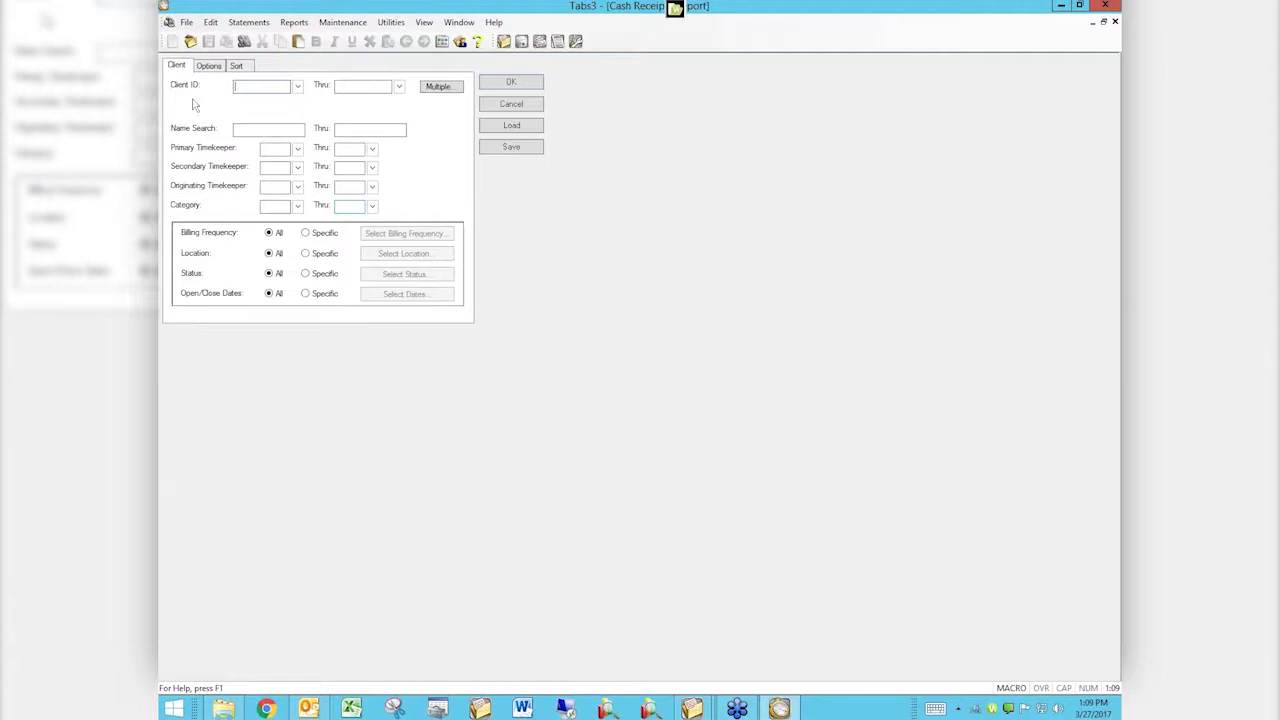
click(209, 66)
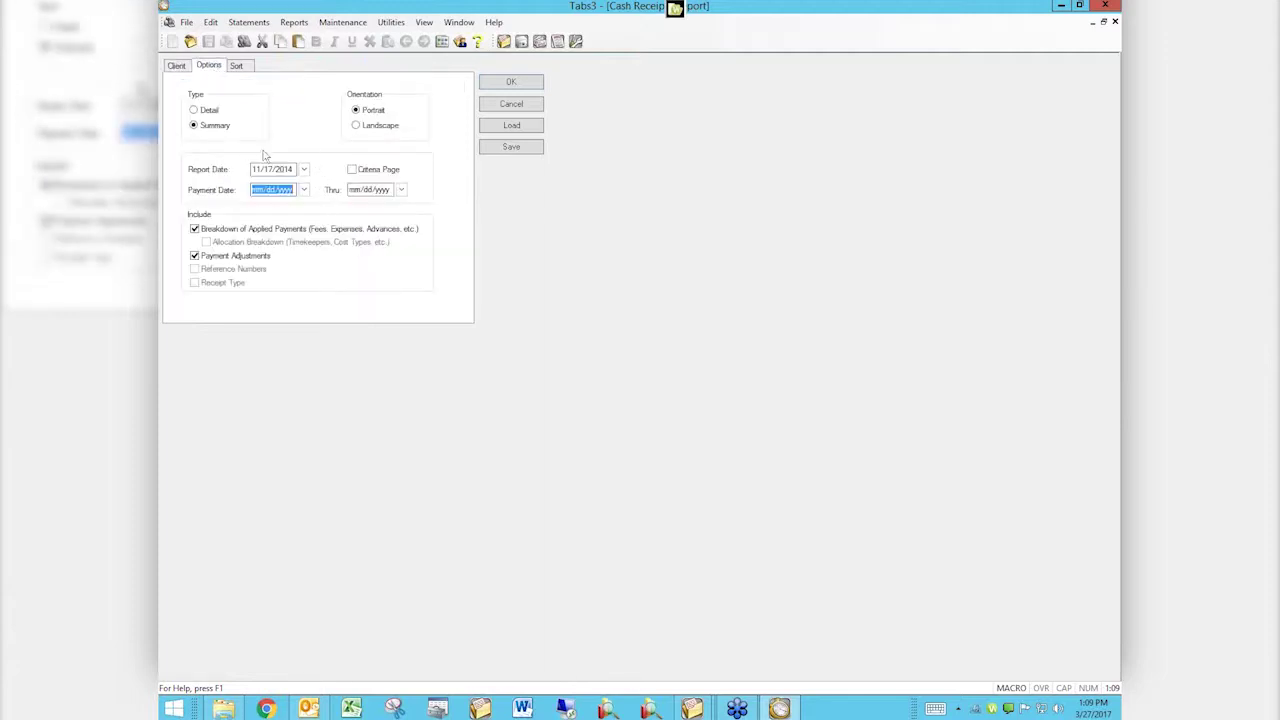
click(241, 66)
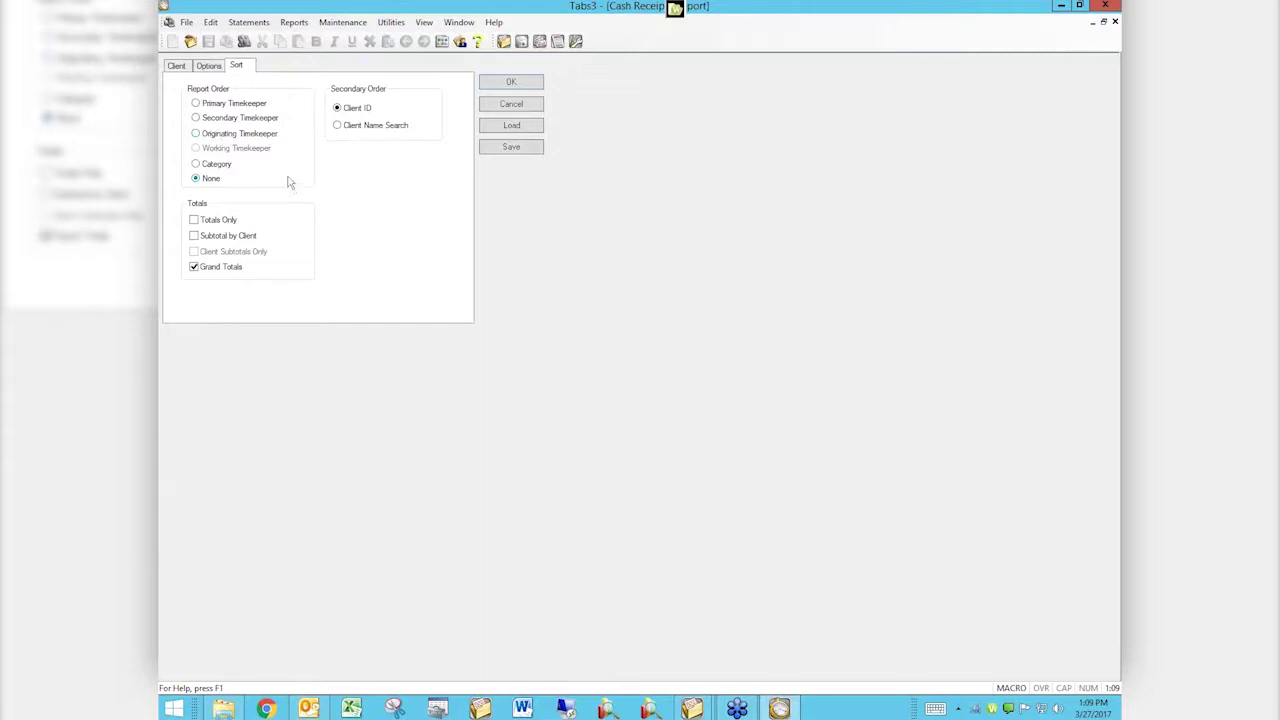
click(511, 147)
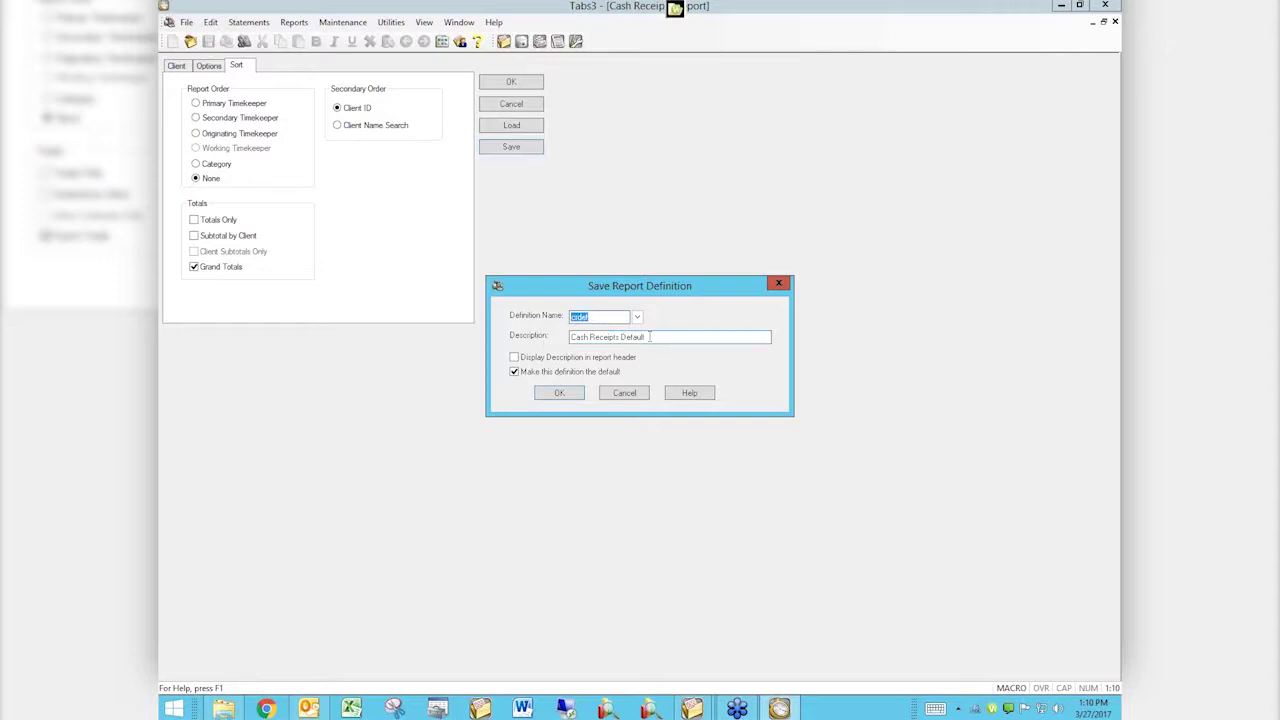
click(594, 316)
double_click(596, 316)
text(cmi)
key(Tab)
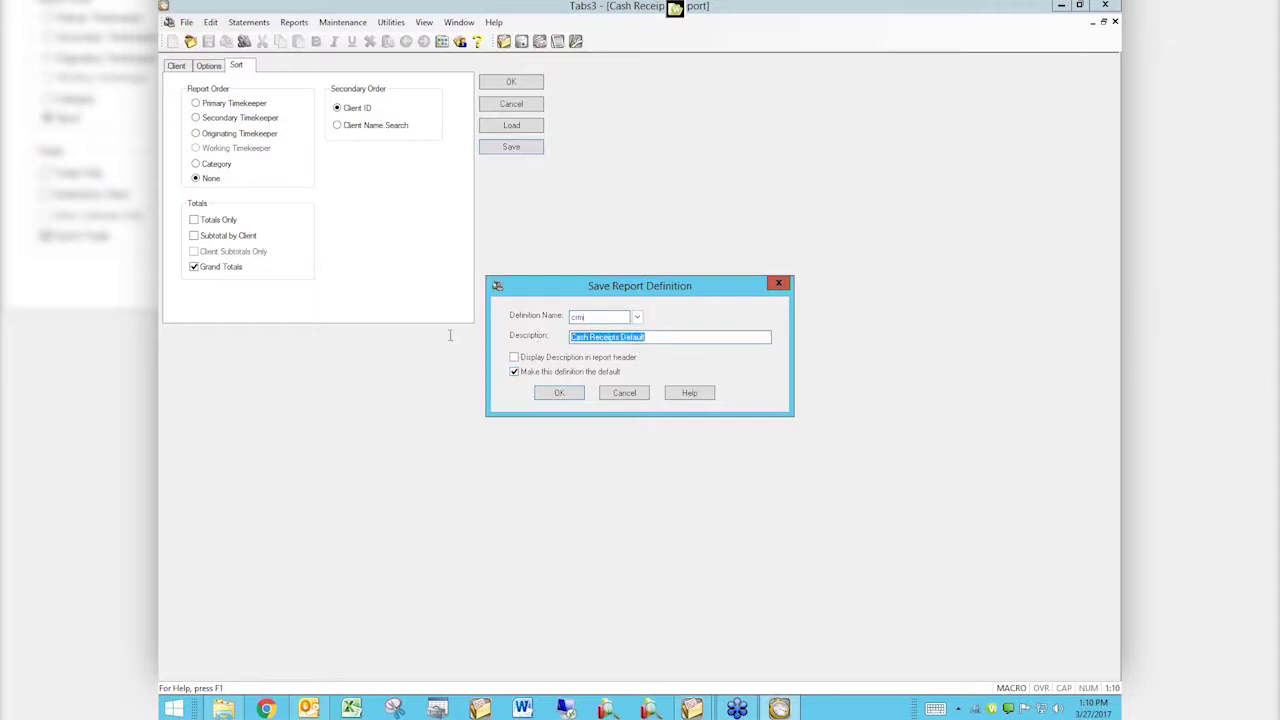
text(C)
Save the crmj definition as non-default, with its description displayed in the report header
click(515, 372)
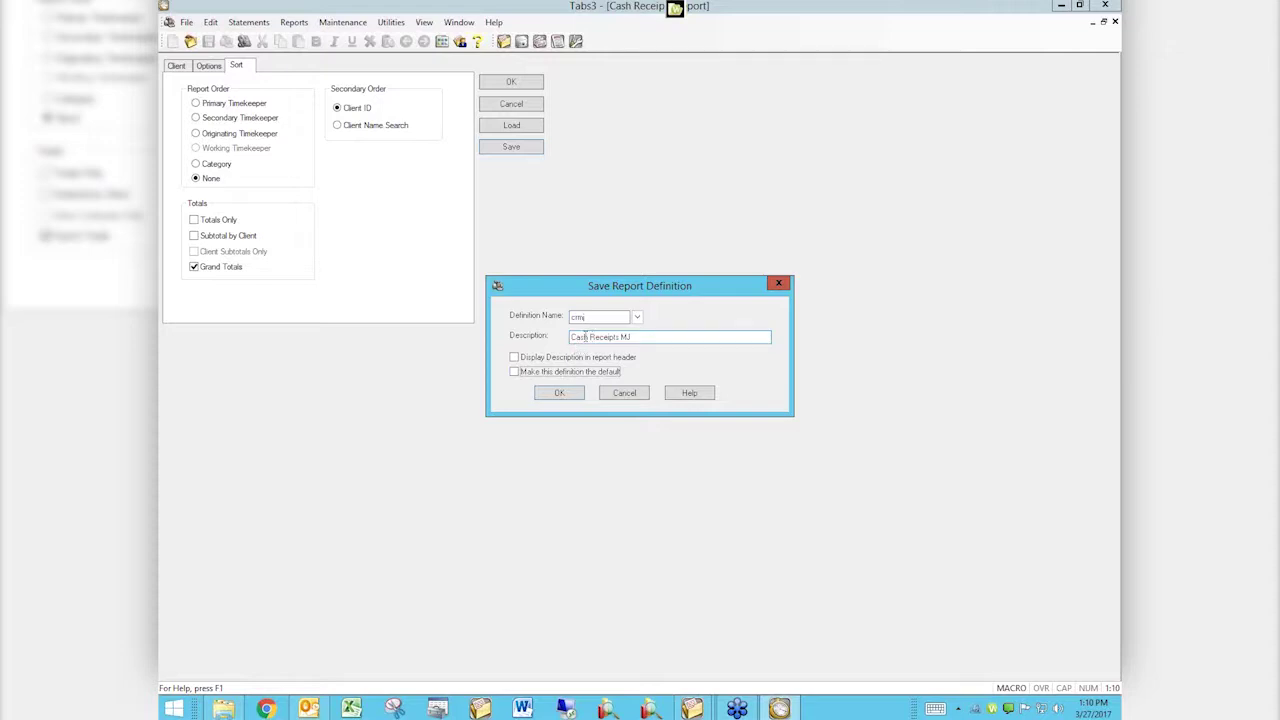
click(514, 358)
drag(639, 339, 566, 338)
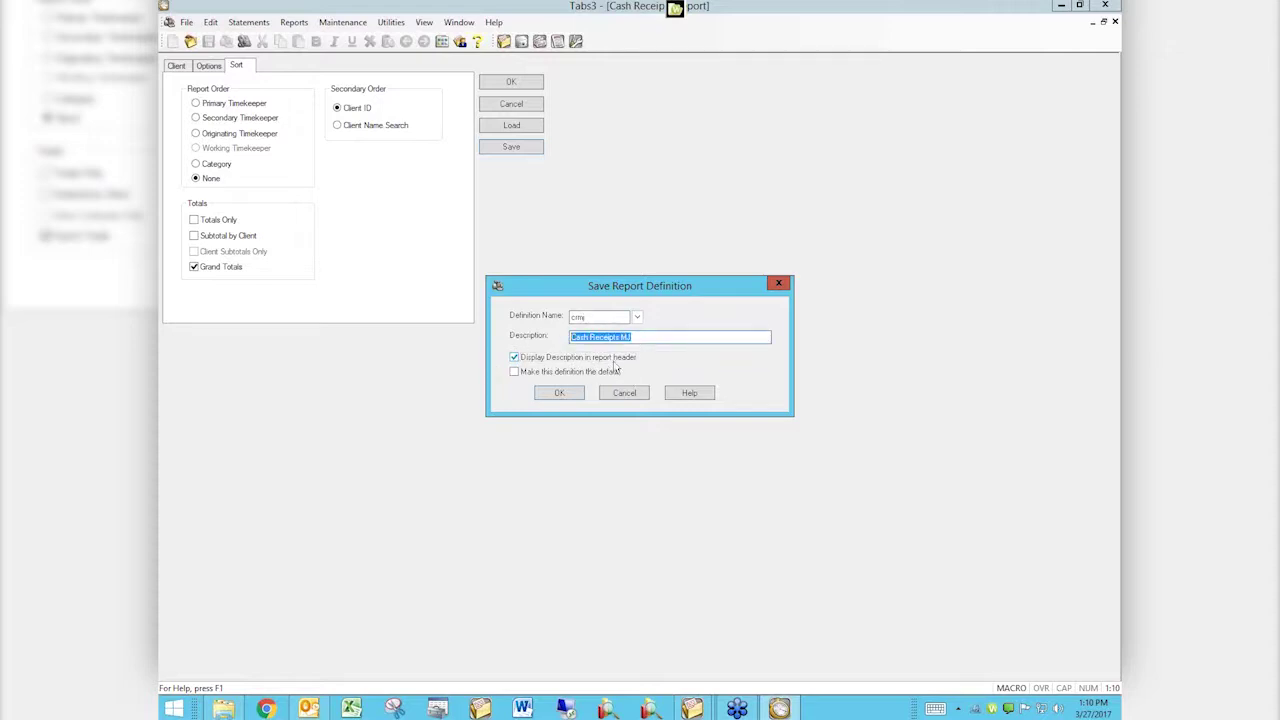
click(558, 393)
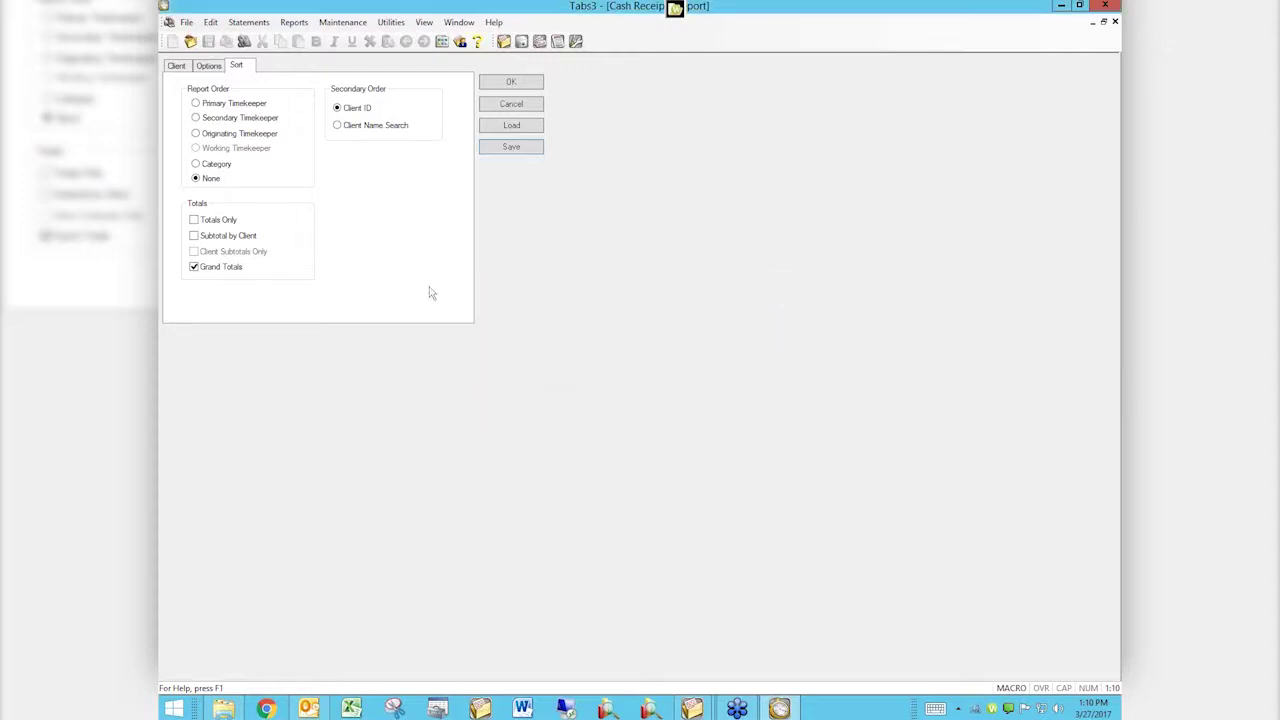
Check the list of saved Cash Receipts definitions and the save settings of crmj without changing anything
click(495, 127)
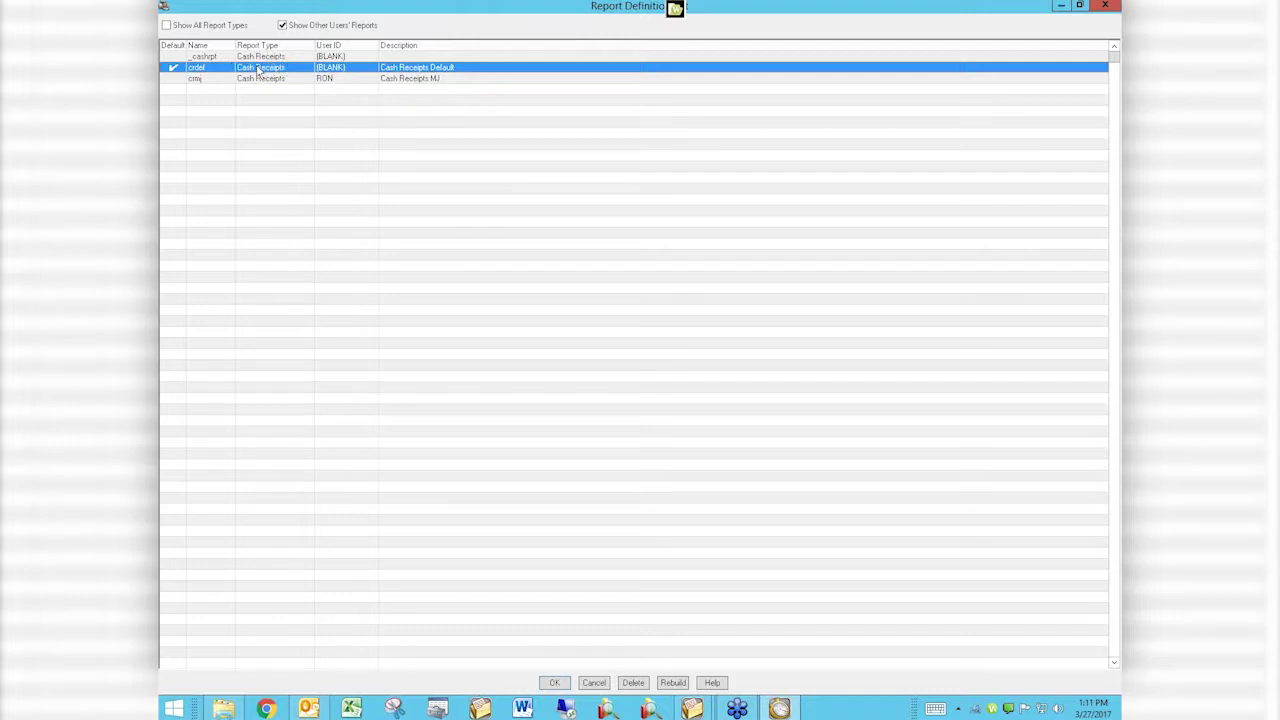
click(1105, 6)
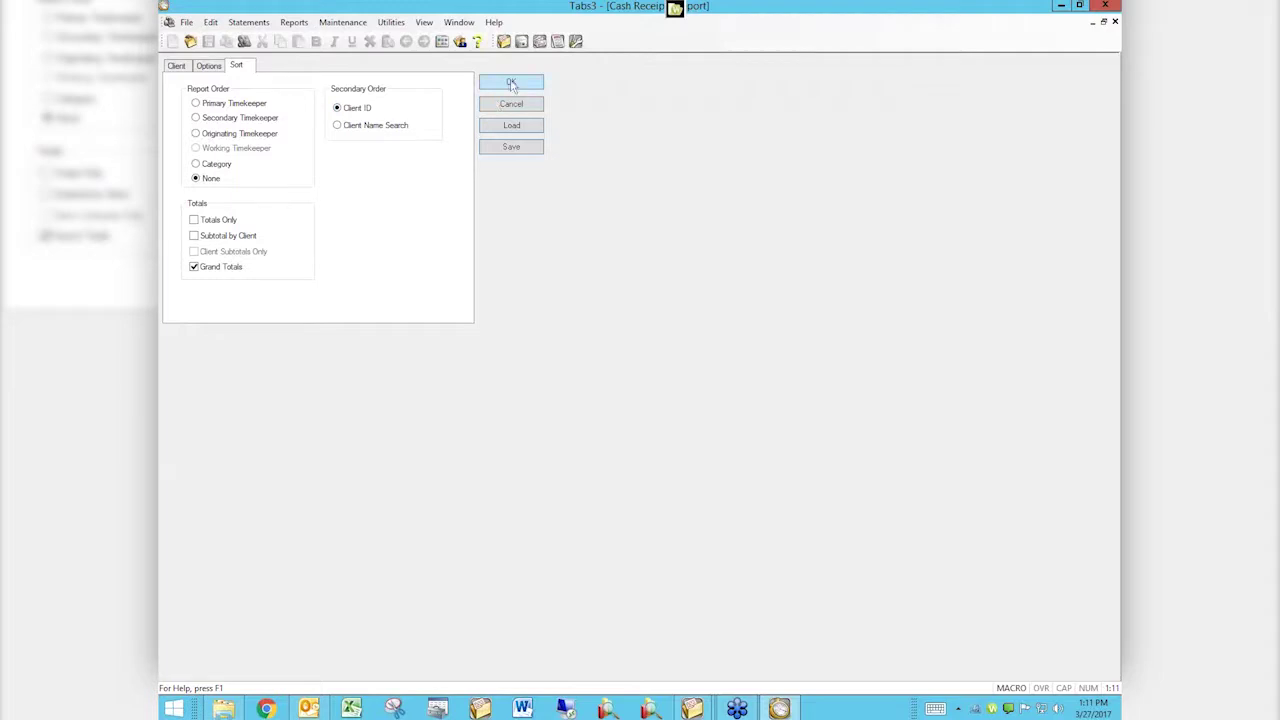
click(505, 147)
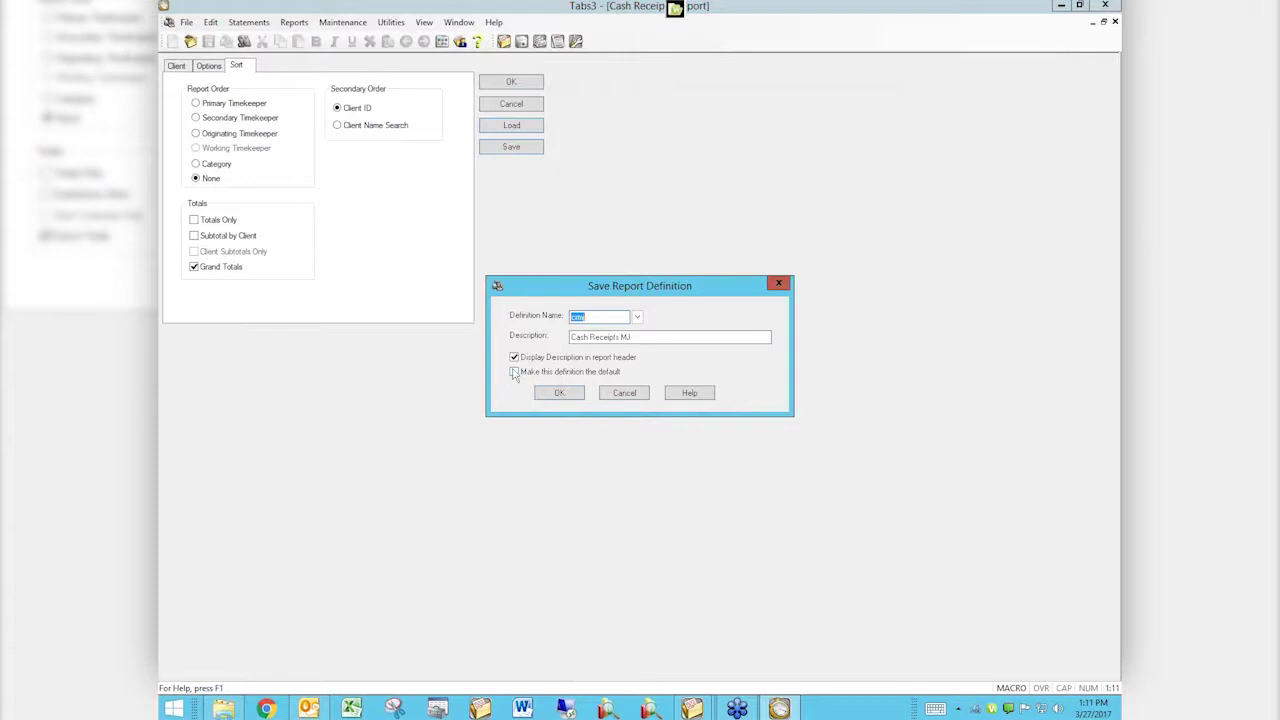
click(624, 394)
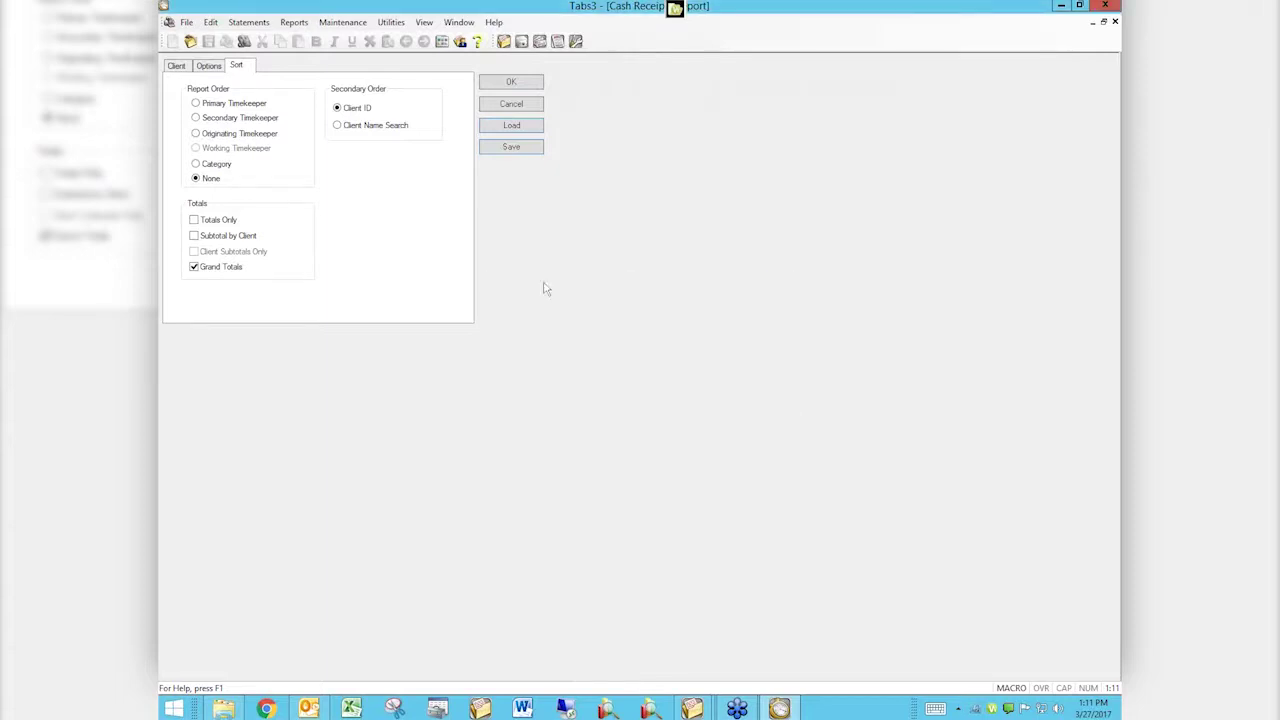
Load the crdef definition into the Cash Receipts report, check its save settings without saving and leave the report
click(510, 128)
double_click(200, 68)
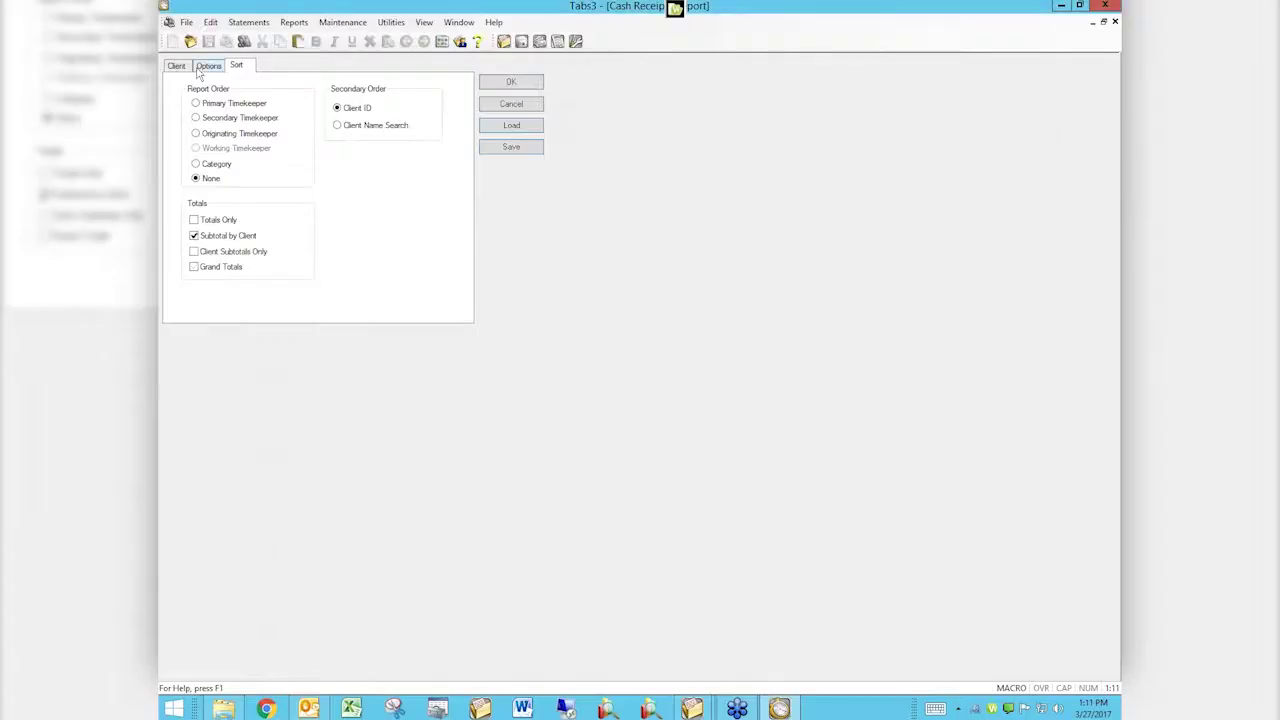
click(511, 148)
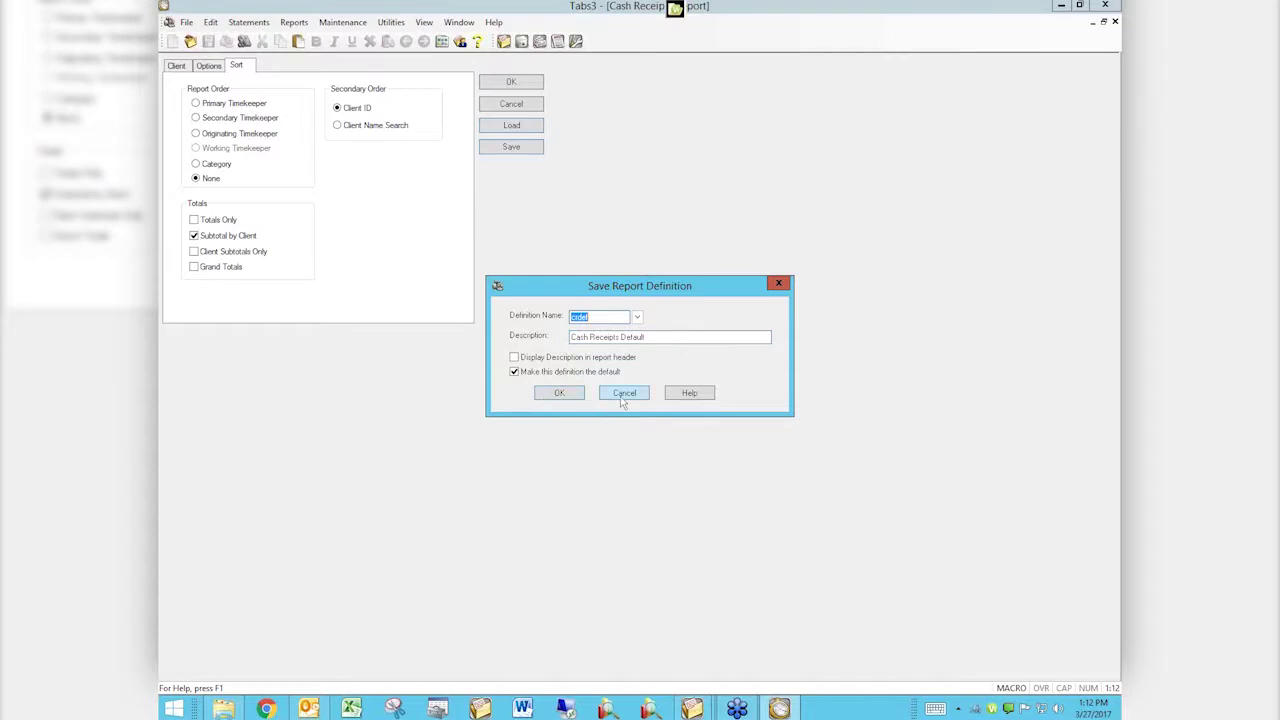
click(626, 396)
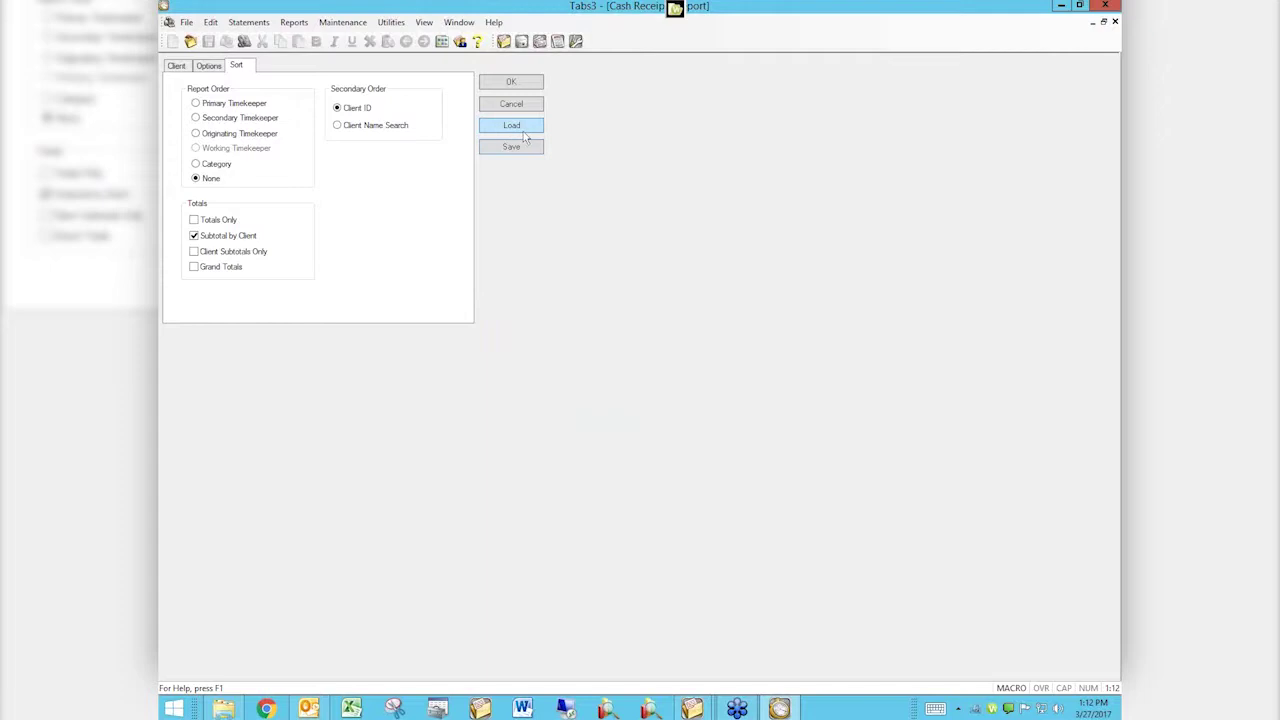
click(514, 128)
click(1116, 22)
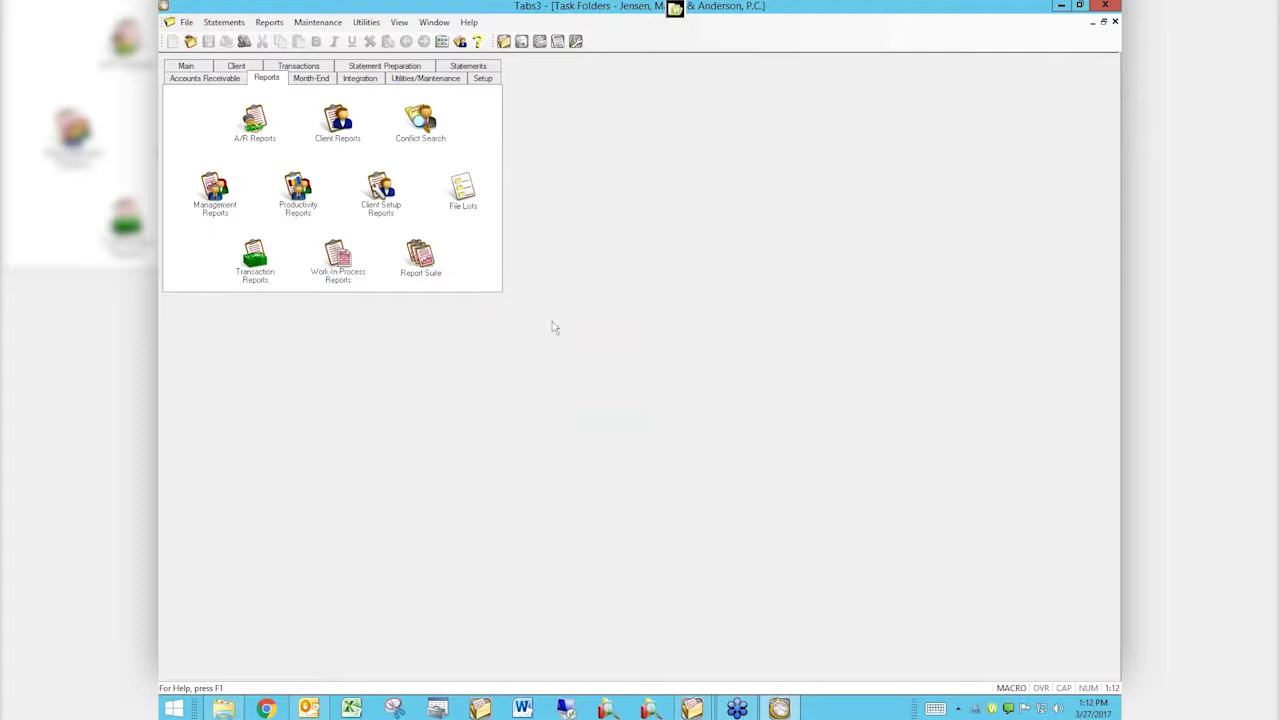
Review the client, options, format and sort settings of the Detail A/R Report and leave without running it
click(253, 123)
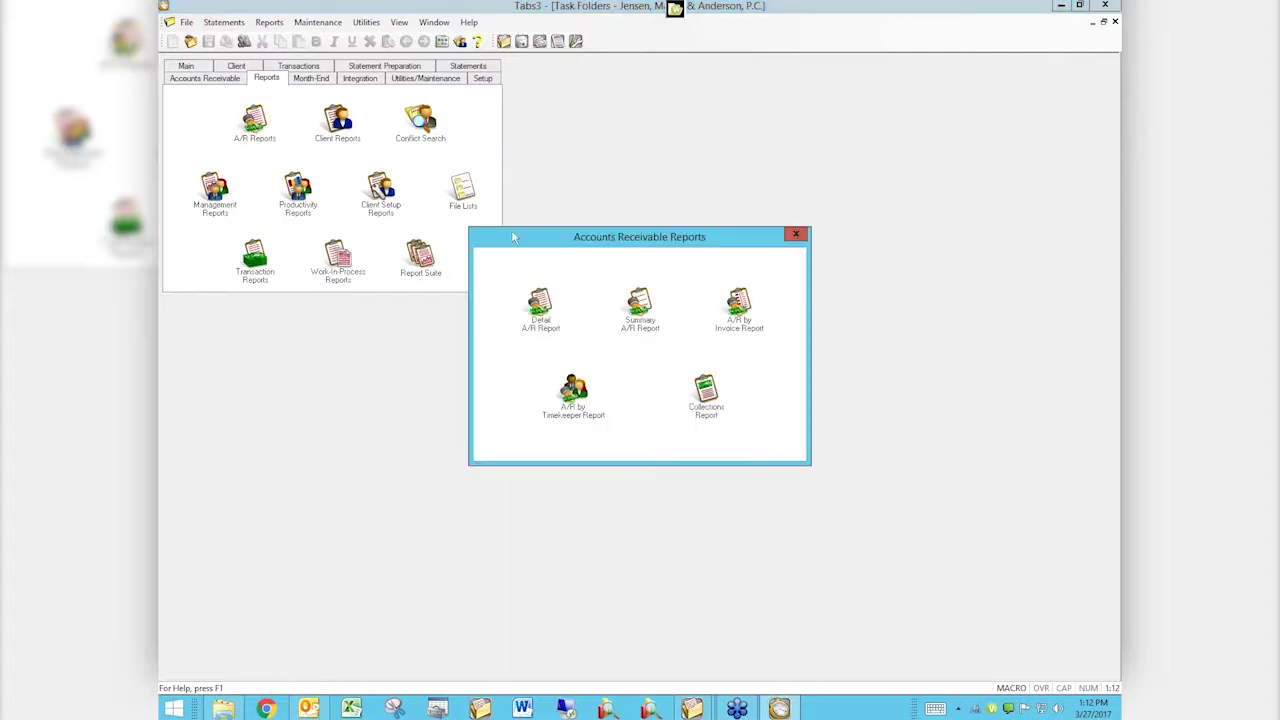
click(532, 314)
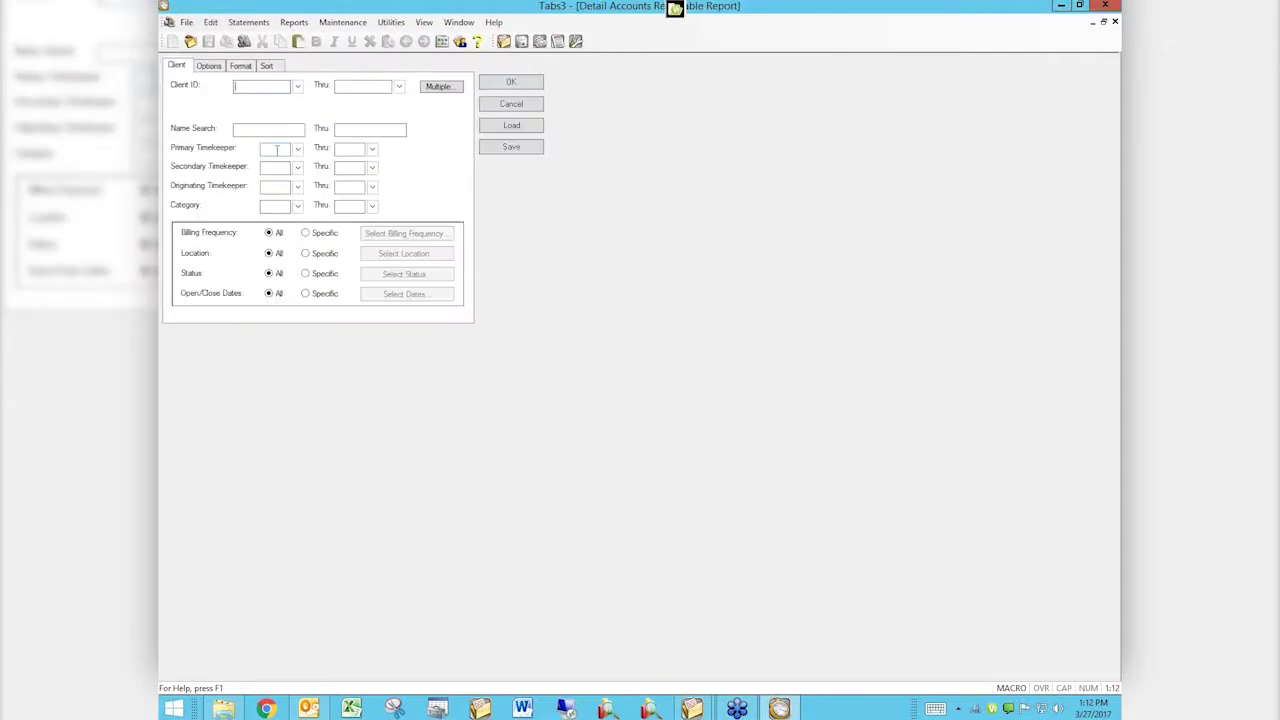
click(210, 68)
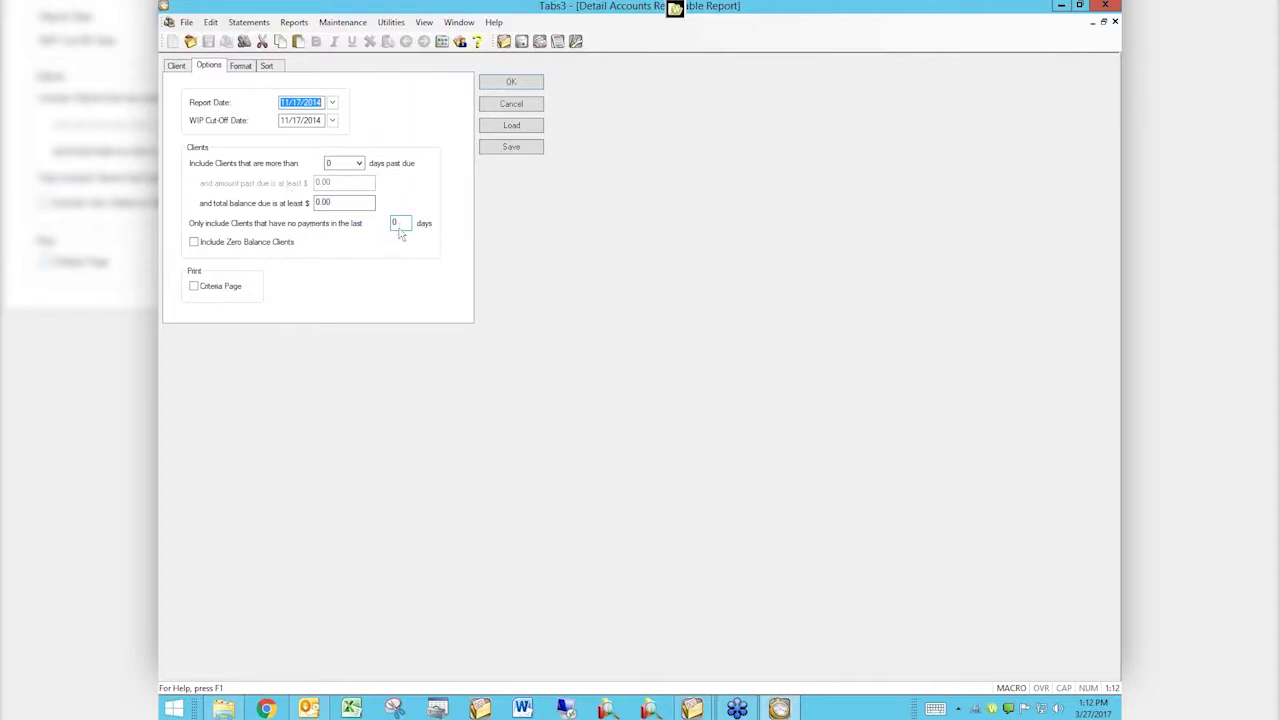
click(246, 70)
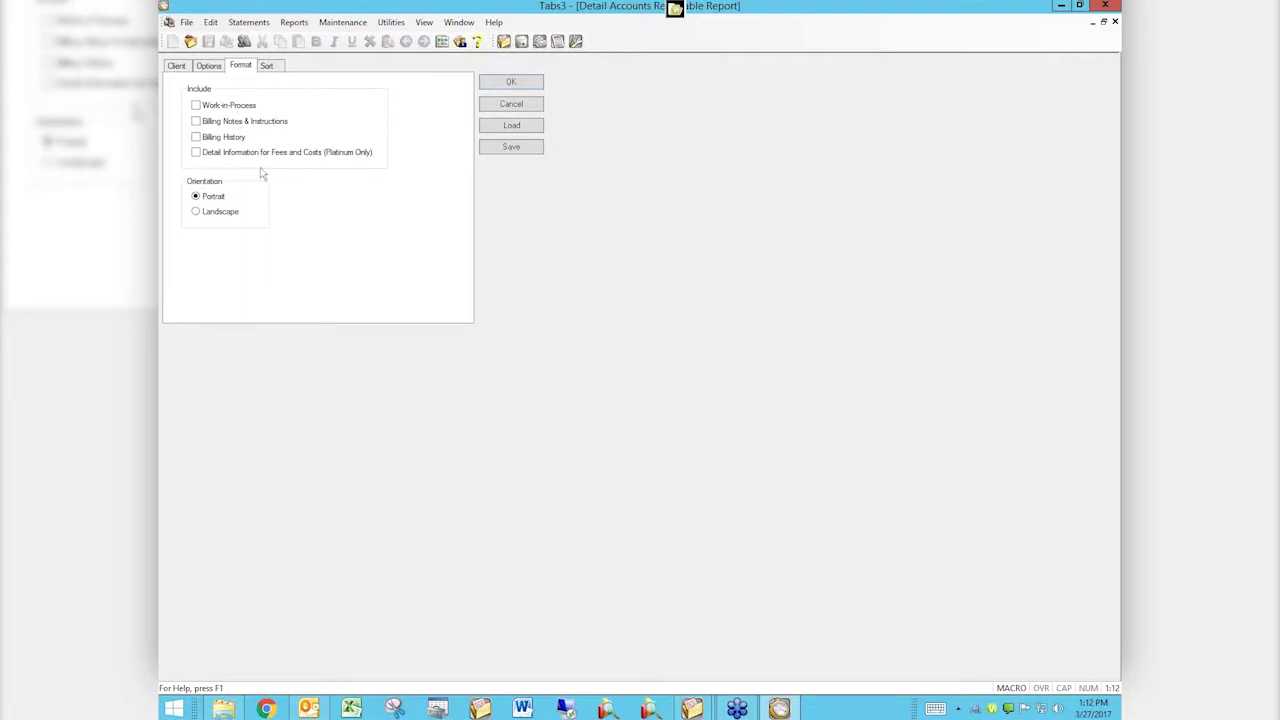
click(267, 66)
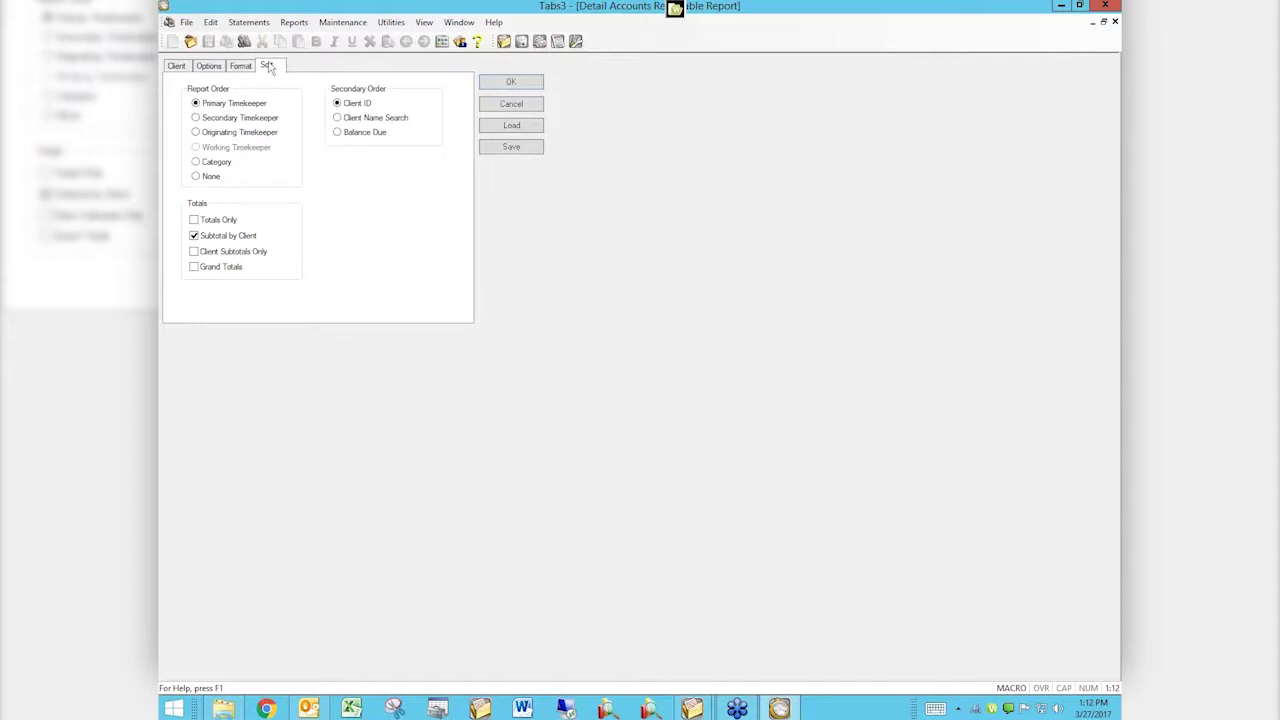
click(494, 108)
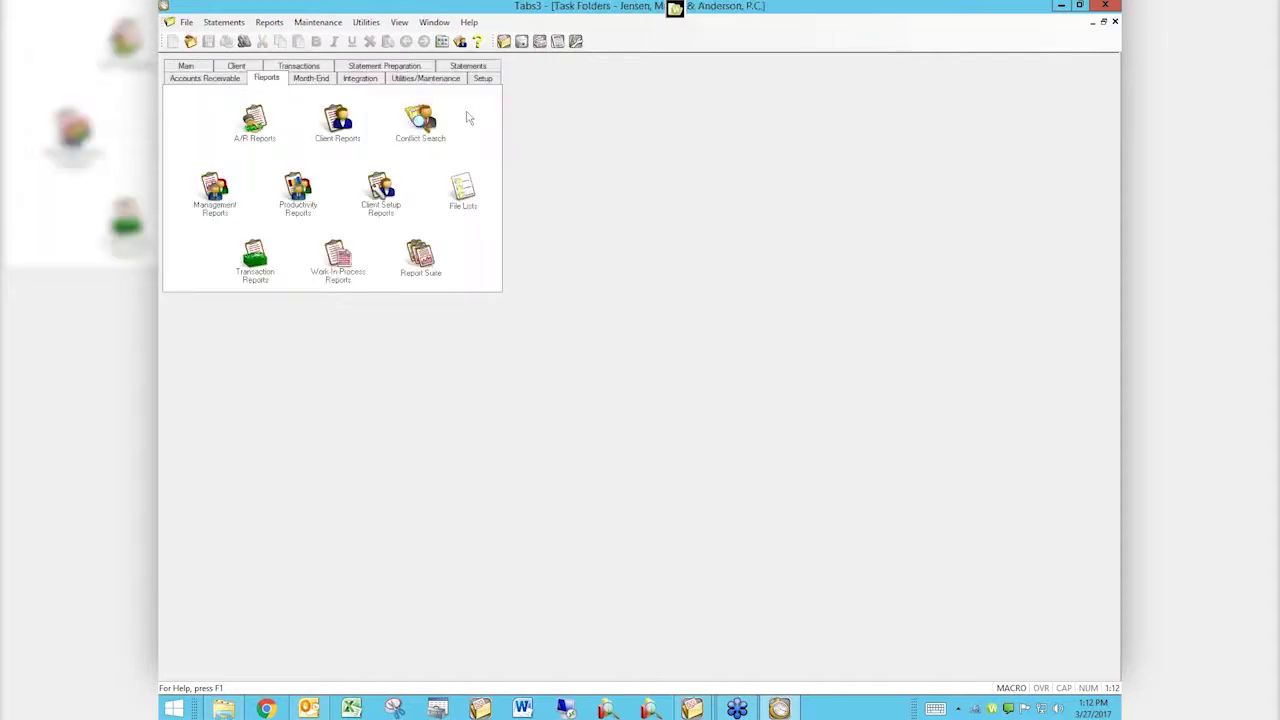
Clear Task Based Billing Information in the Generate Statements options and leave without generating statements
click(444, 66)
click(206, 126)
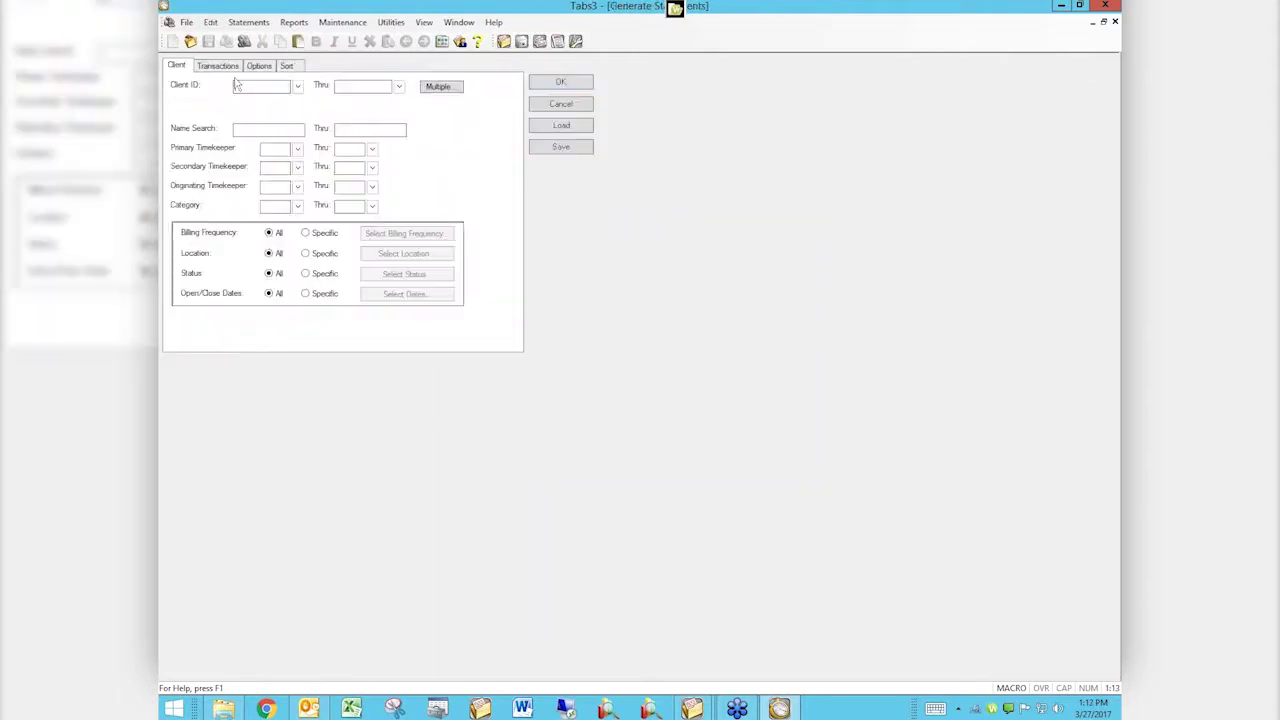
click(259, 66)
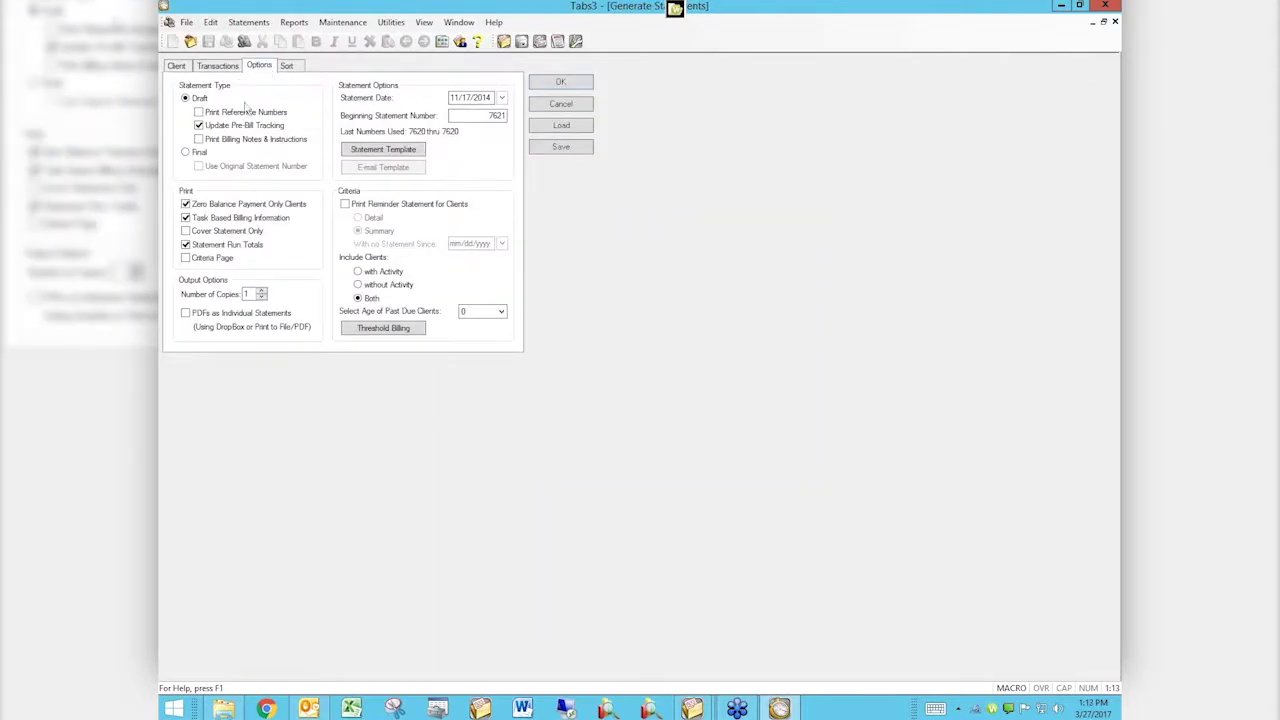
click(185, 217)
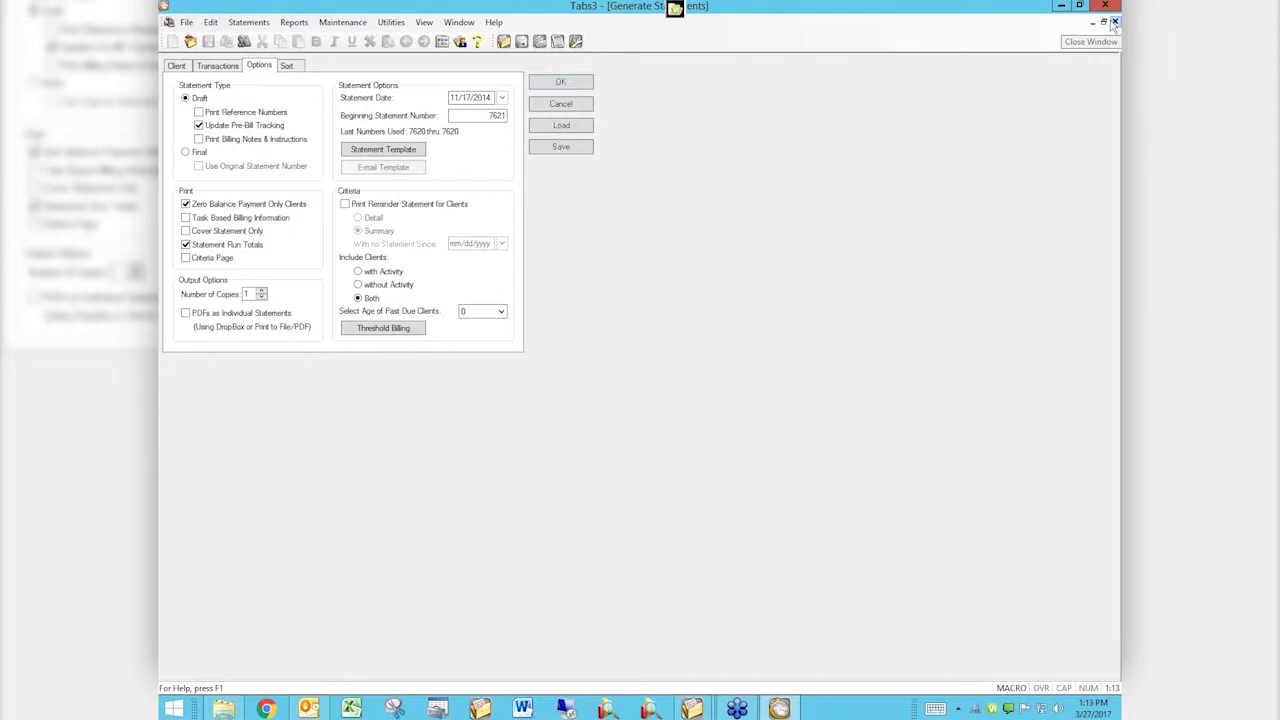
click(1104, 22)
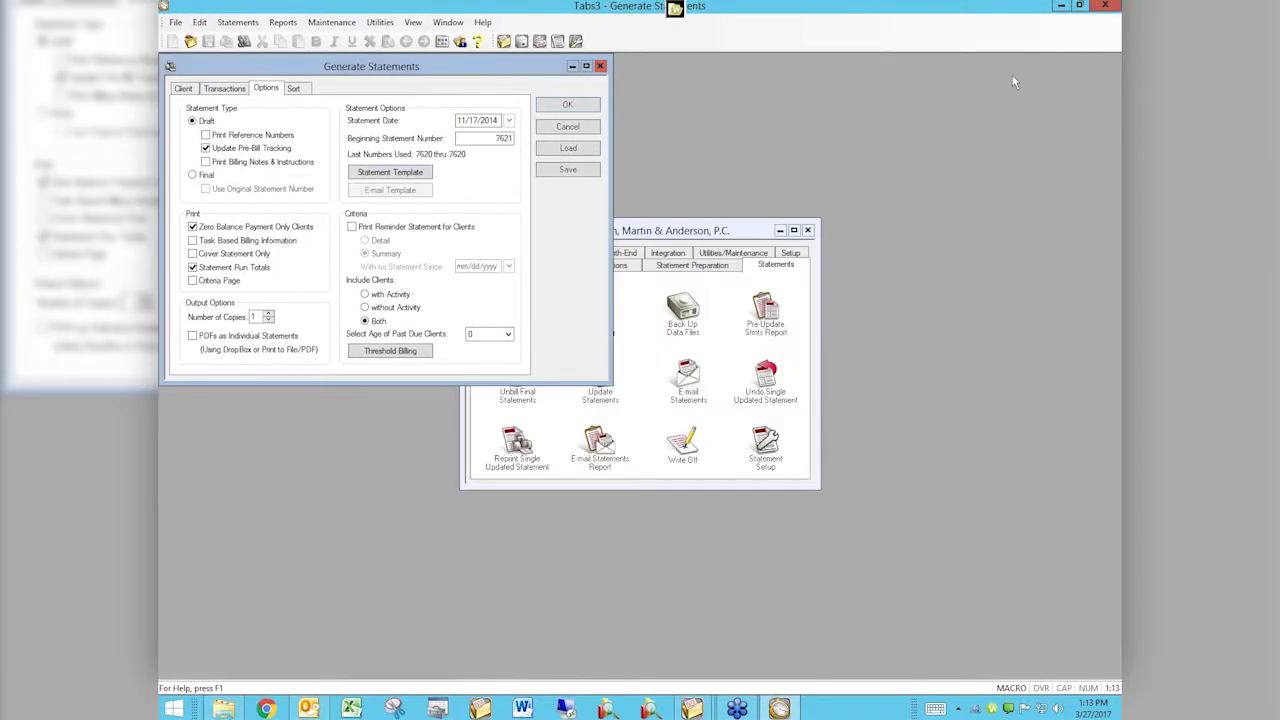
click(600, 66)
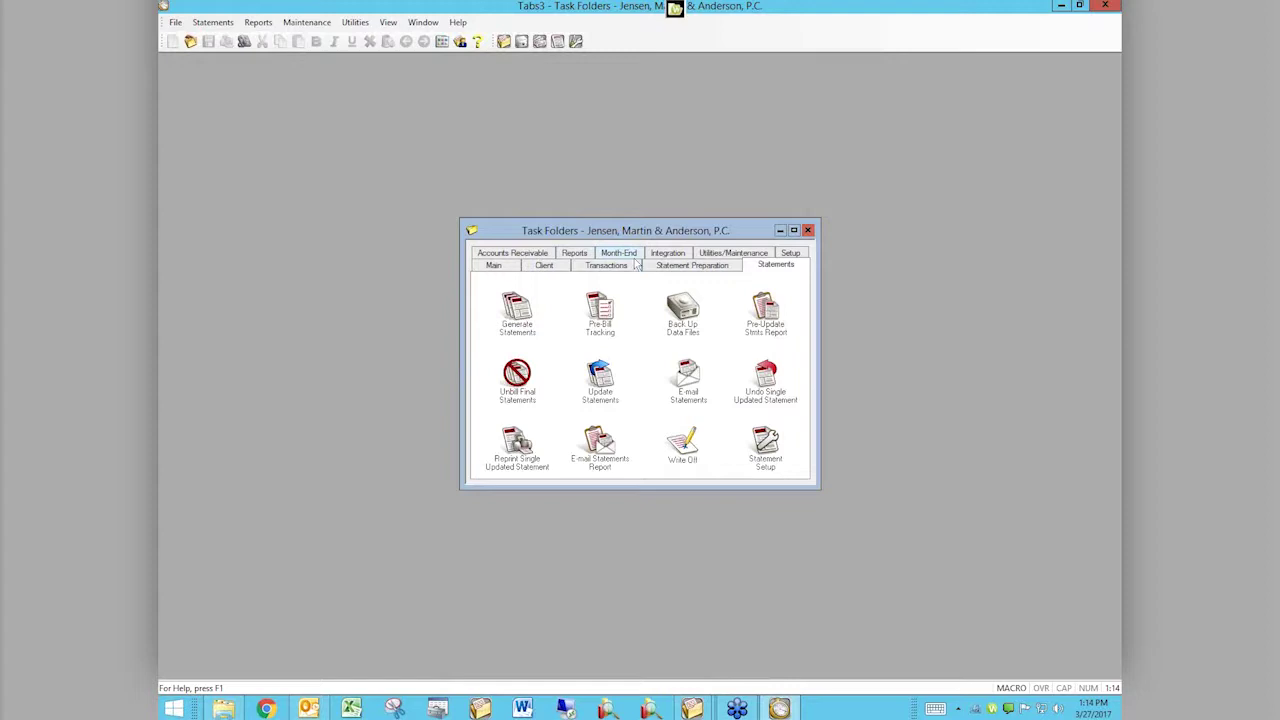
Open the Report Suite Manager and include other users' reports in the list of available reports
click(575, 256)
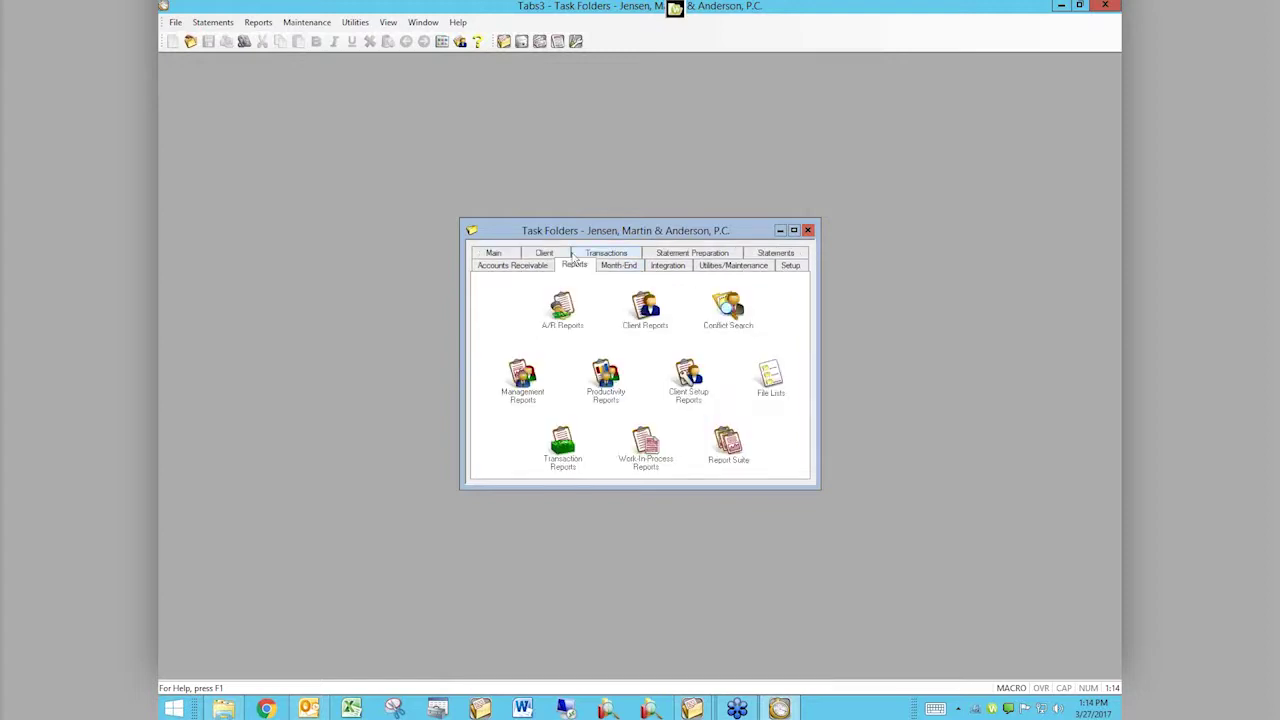
click(740, 454)
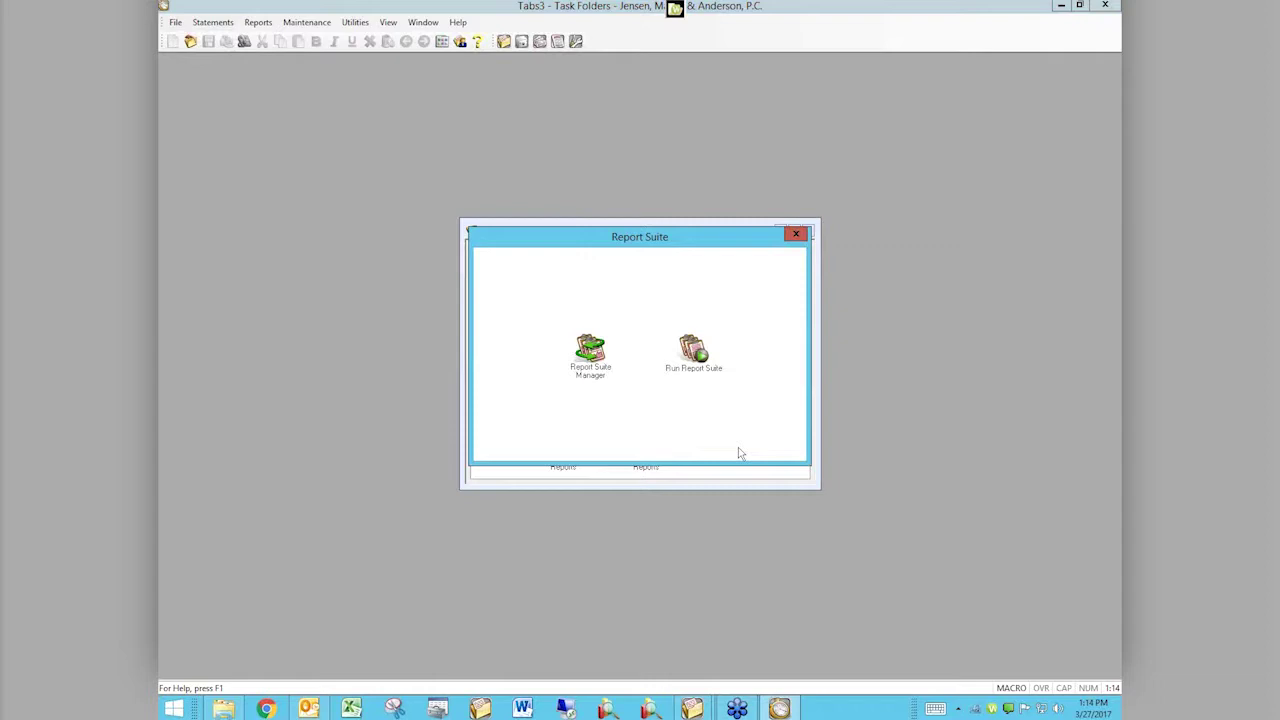
click(795, 234)
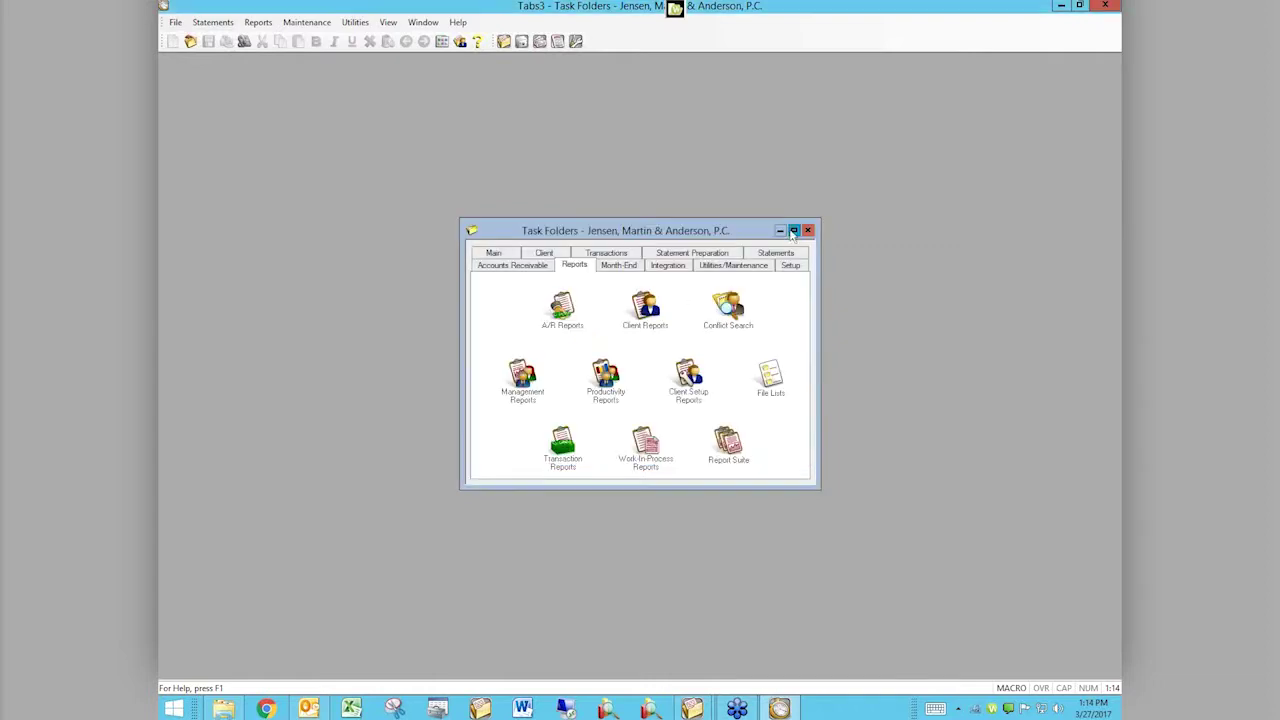
click(724, 465)
click(590, 354)
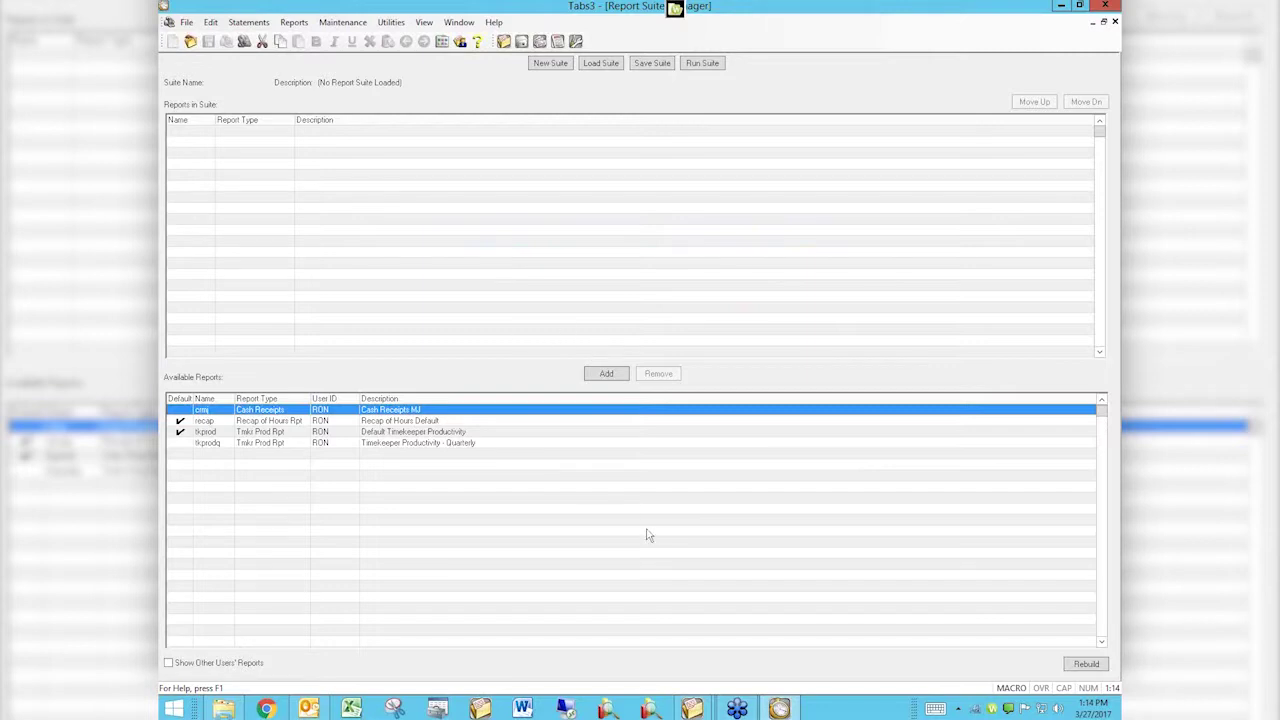
click(216, 664)
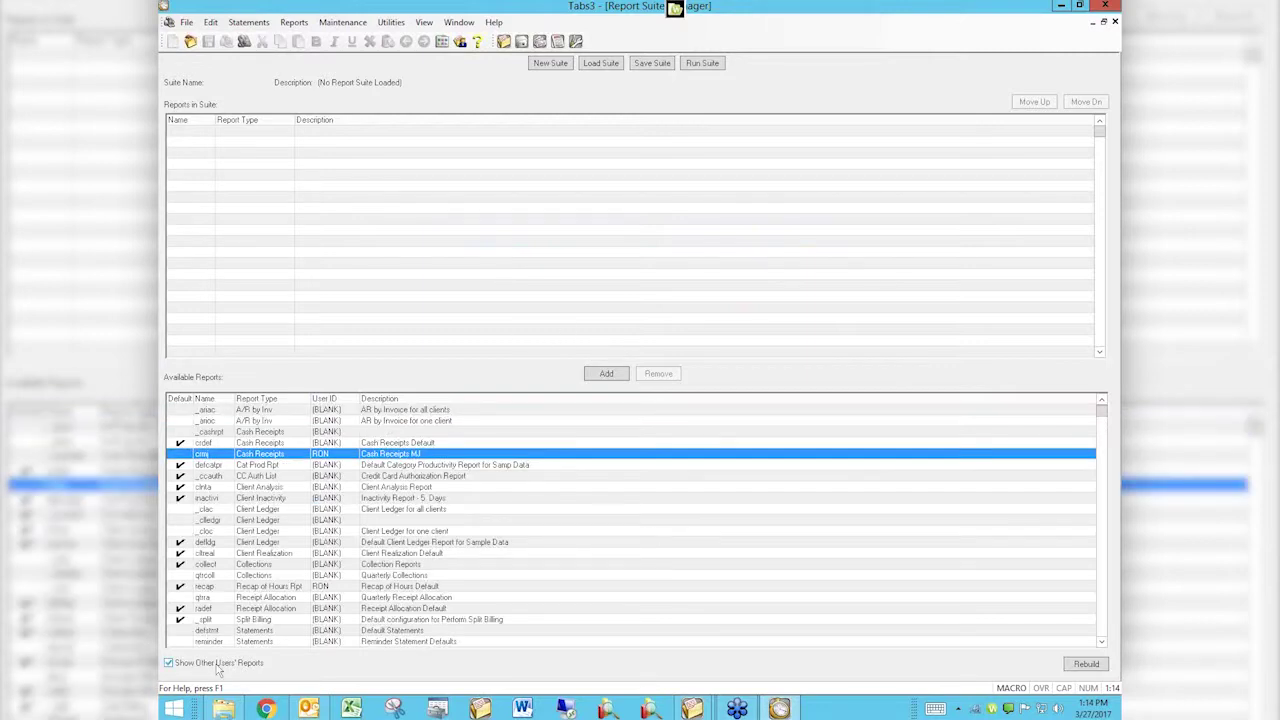
Add the Client Ledger for all clients and AR by Invoice for one client reports to the suite
click(493, 564)
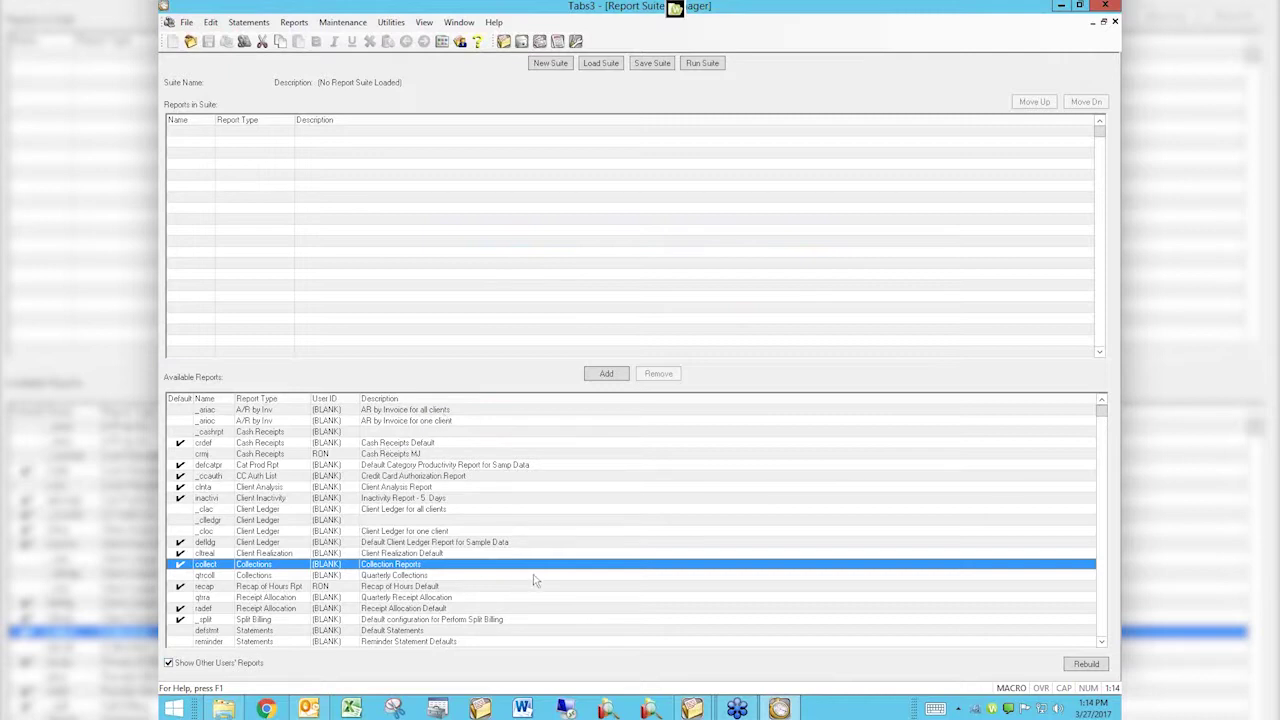
click(426, 513)
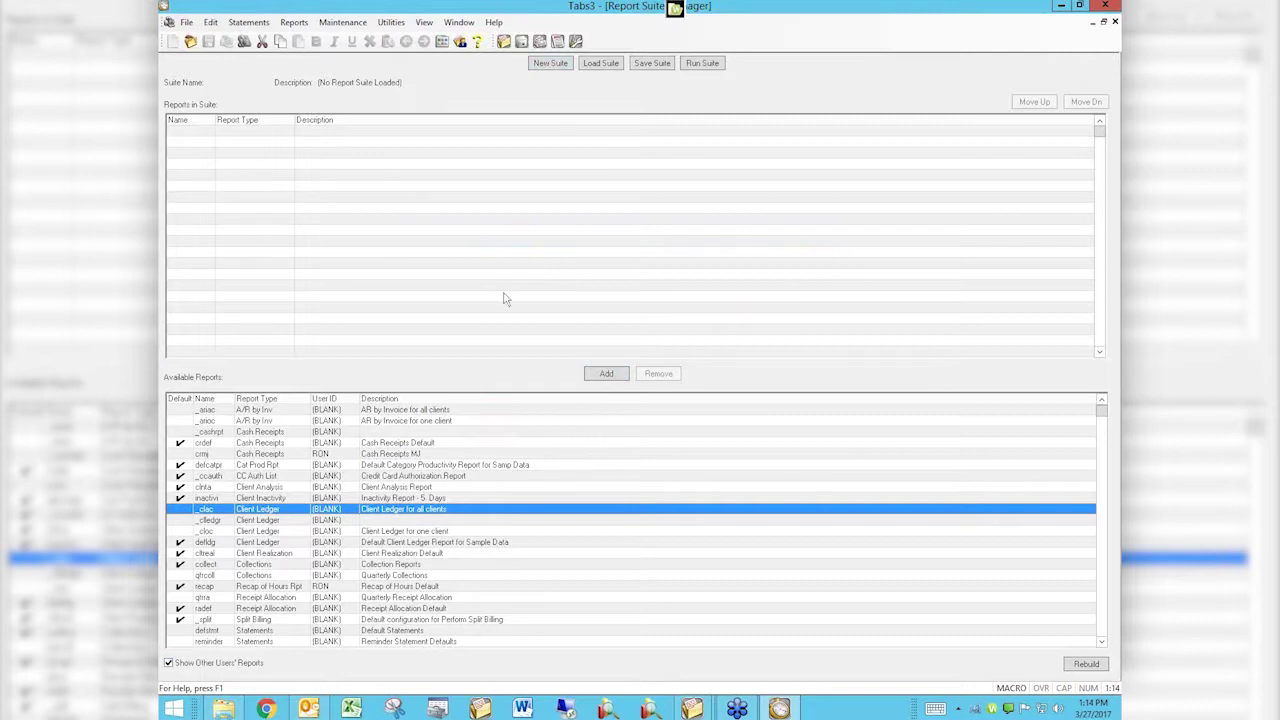
click(606, 376)
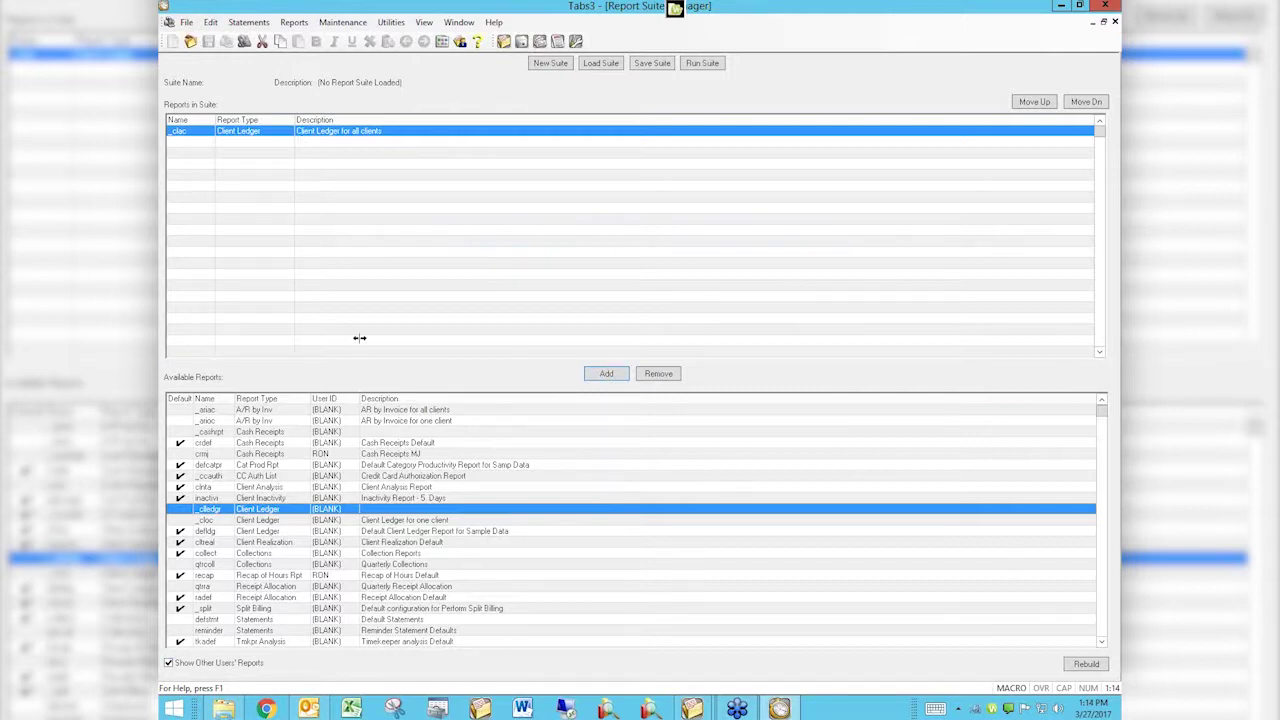
click(380, 422)
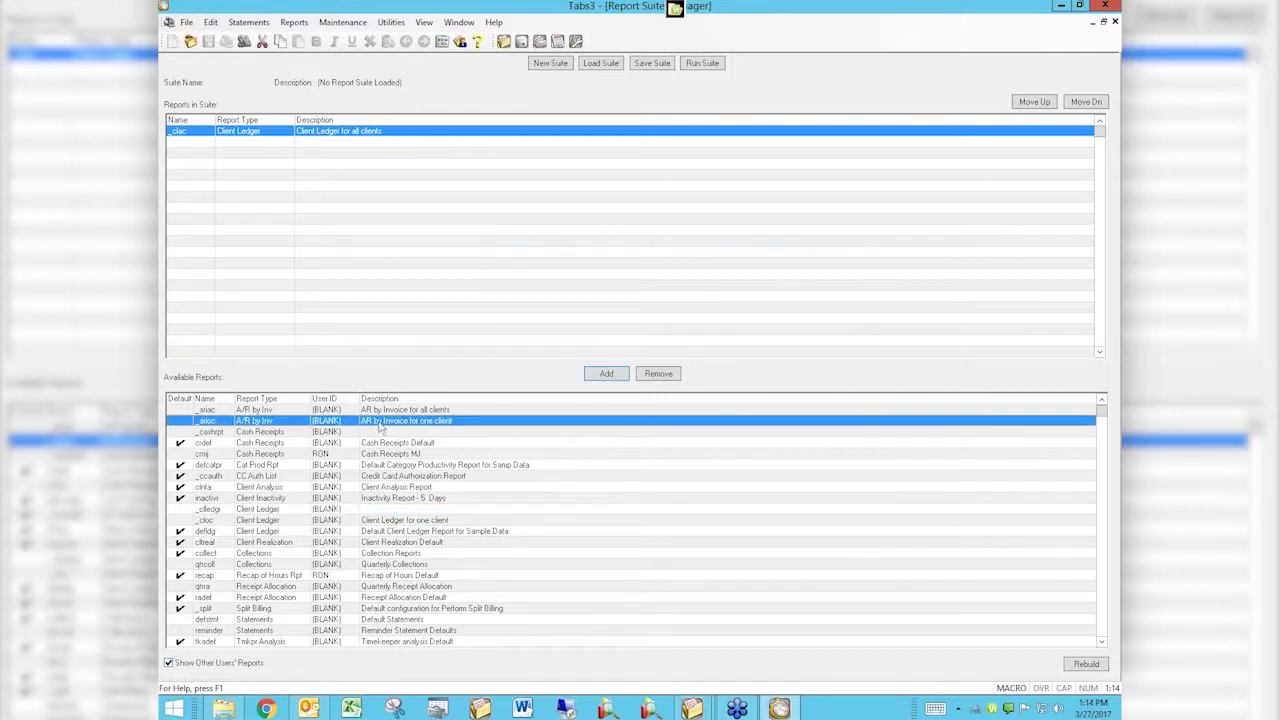
click(605, 376)
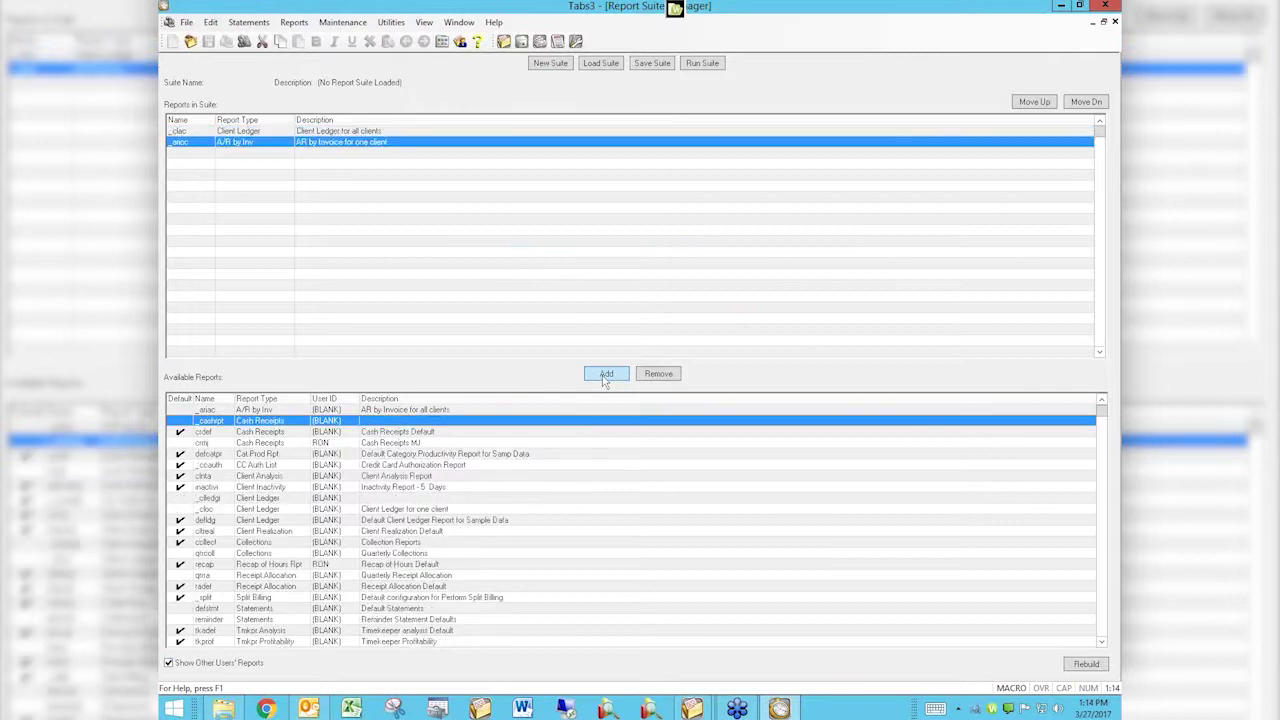
Add the Client Analysis Report, Quarterly Receipt Allocation and Timekeeper Profitability reports to the suite
click(437, 477)
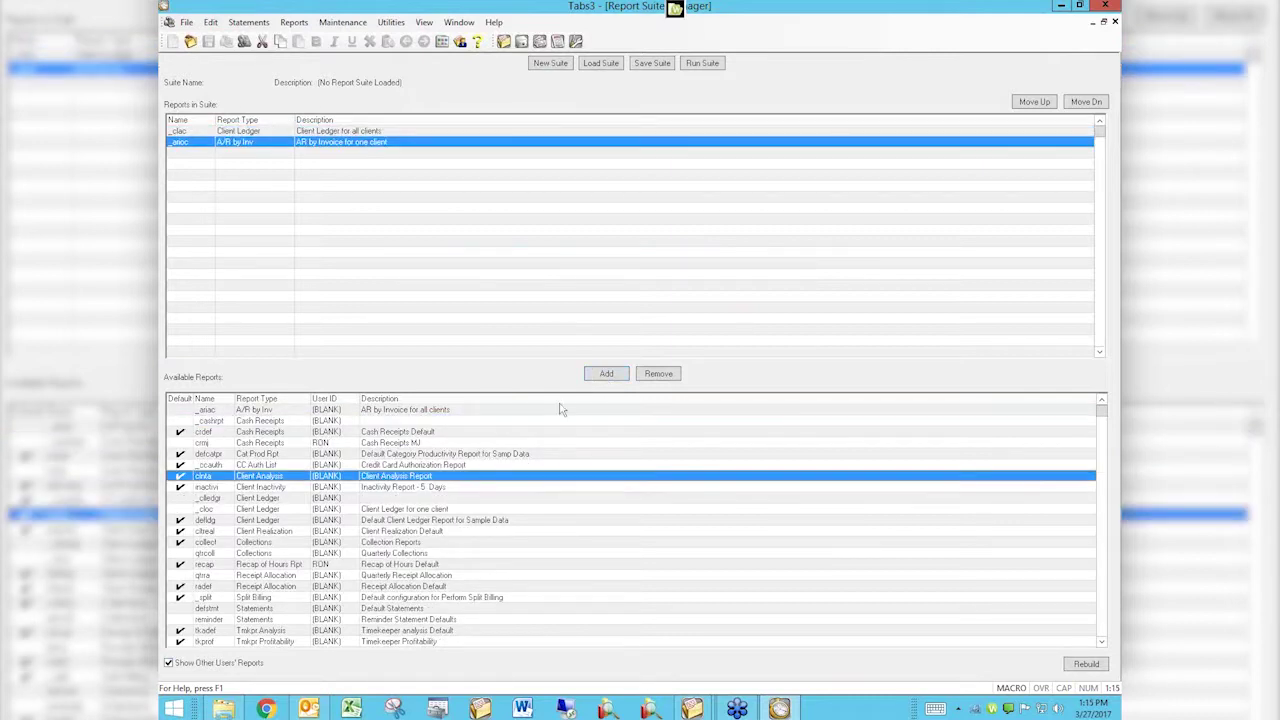
click(602, 376)
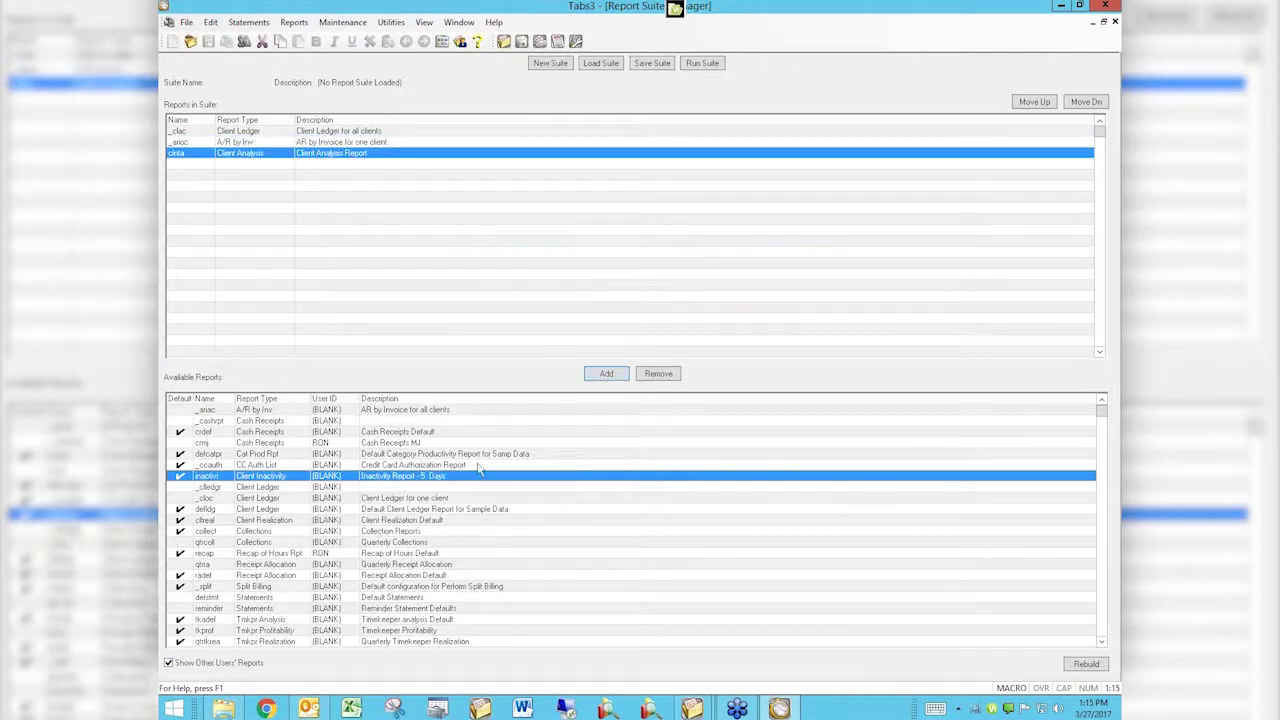
click(420, 565)
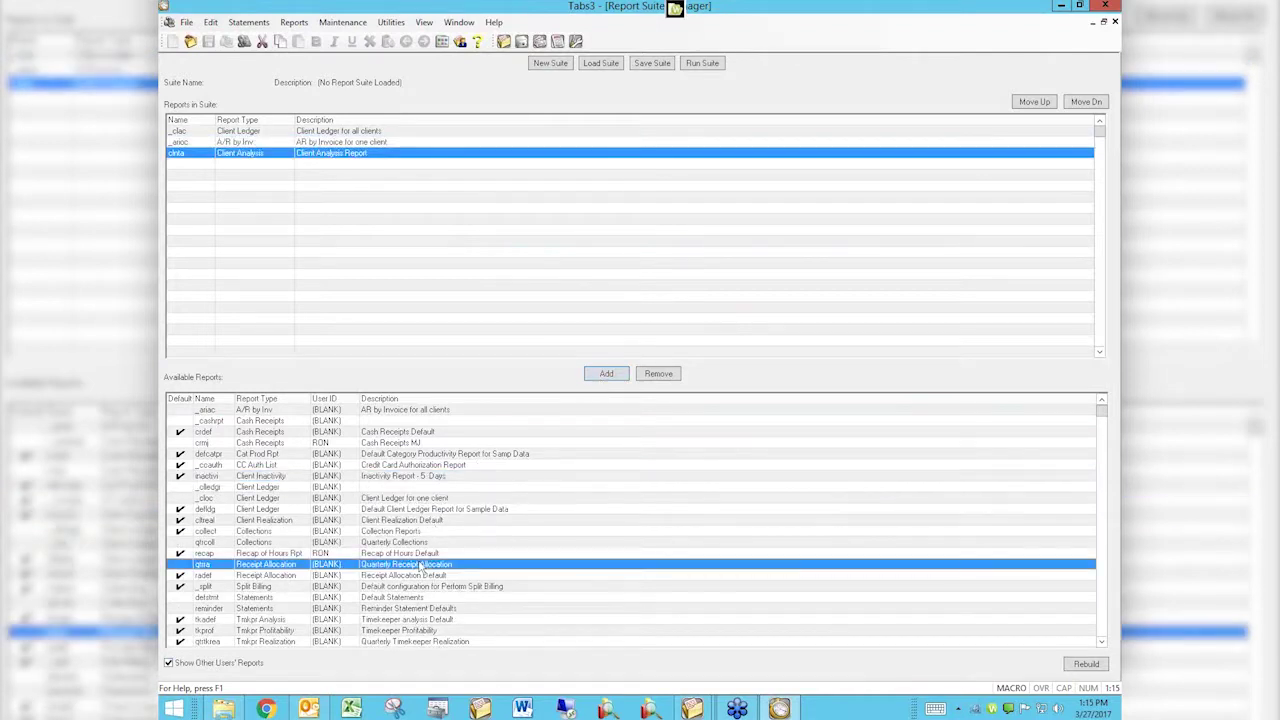
click(606, 373)
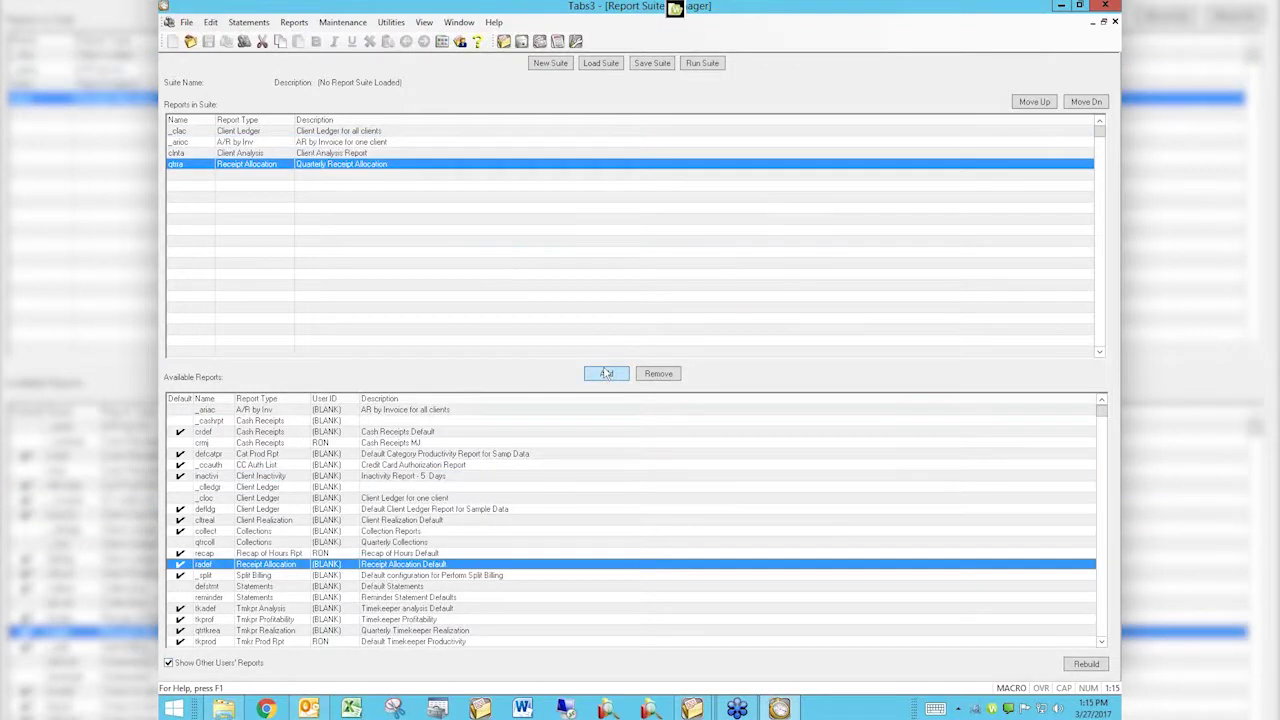
click(440, 620)
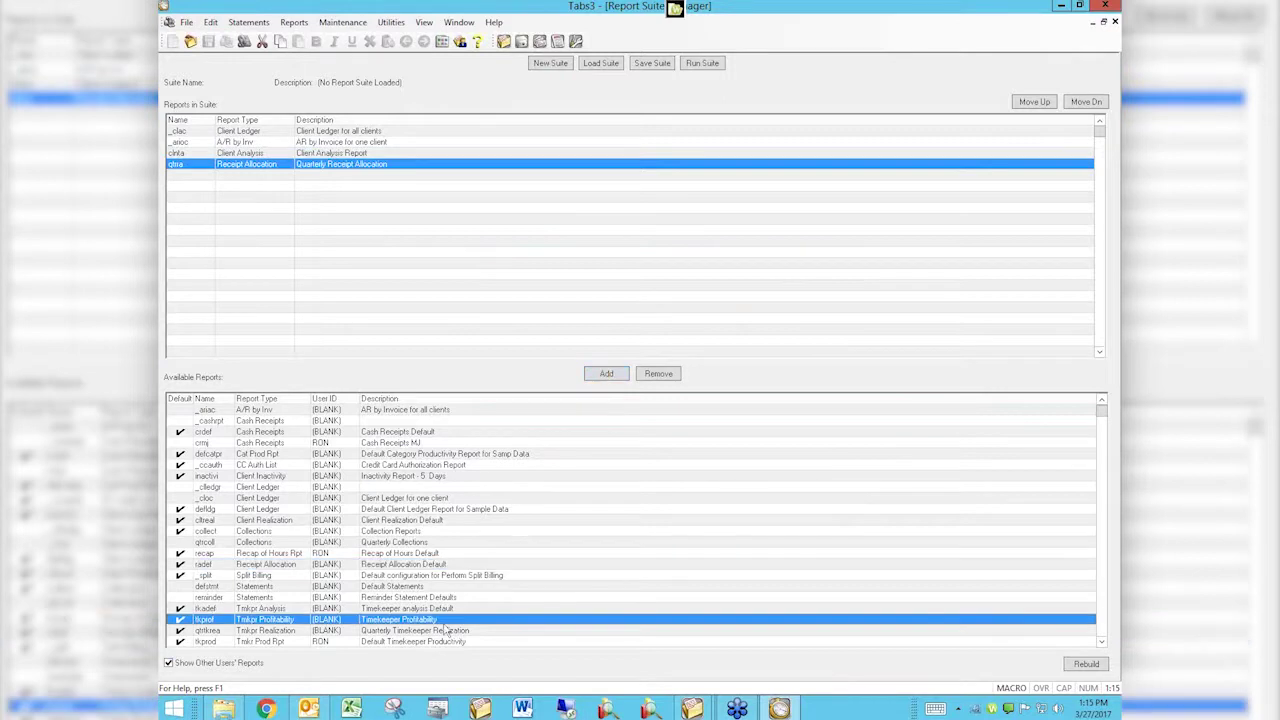
click(607, 375)
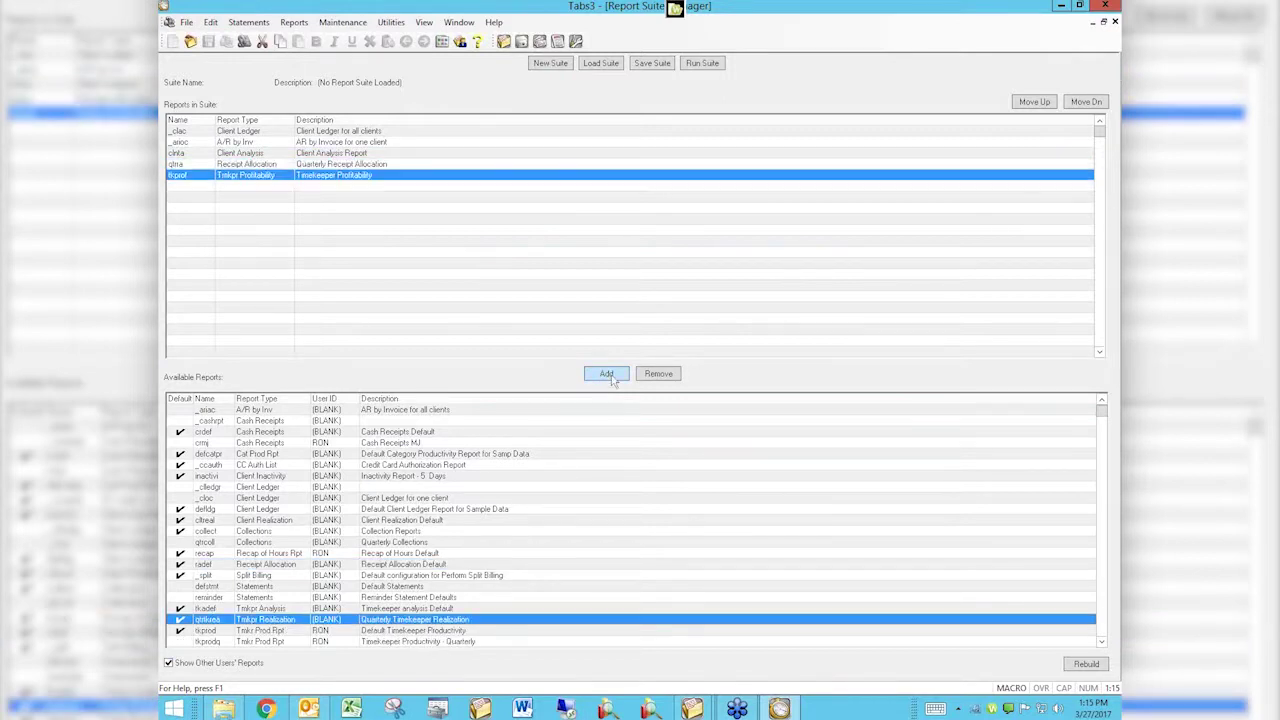
Save the report suite as pep, with the owner's first name in possessive form and Month End Reports as its description
click(656, 66)
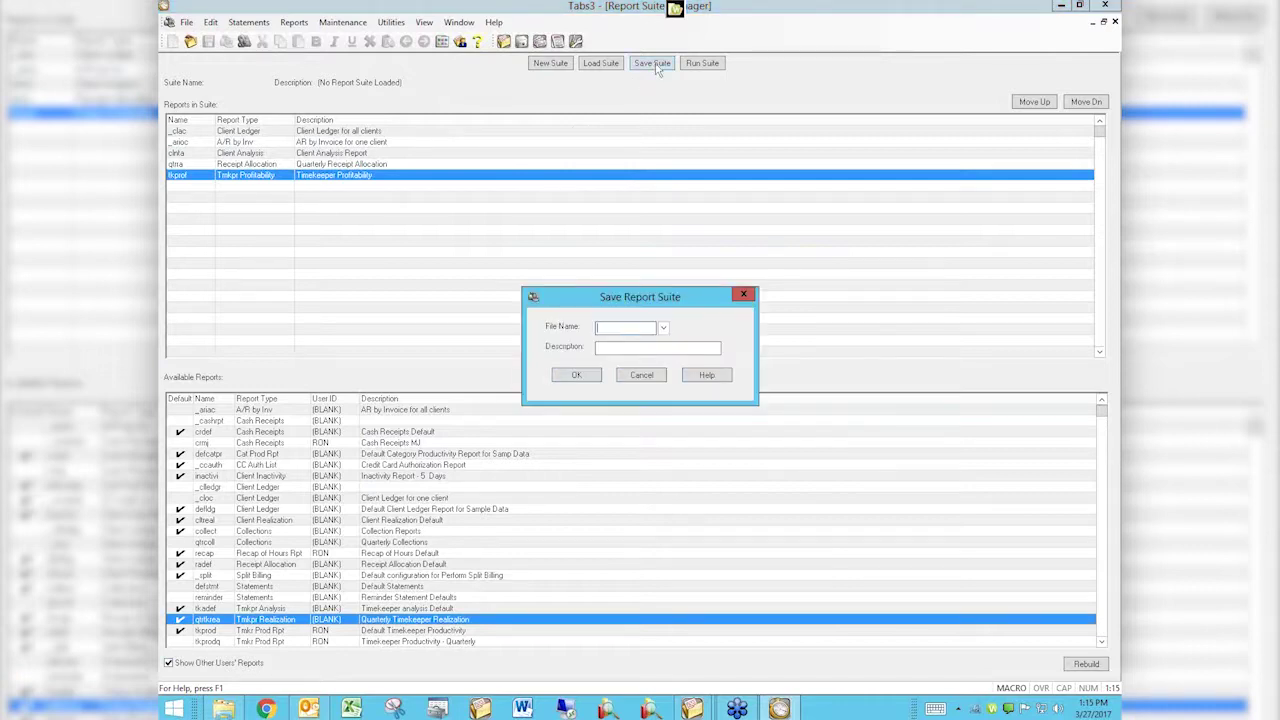
text(pep)
text(p)
text(aul)
text('s )
text(Mon)
text(th End Reports)
key(Return)
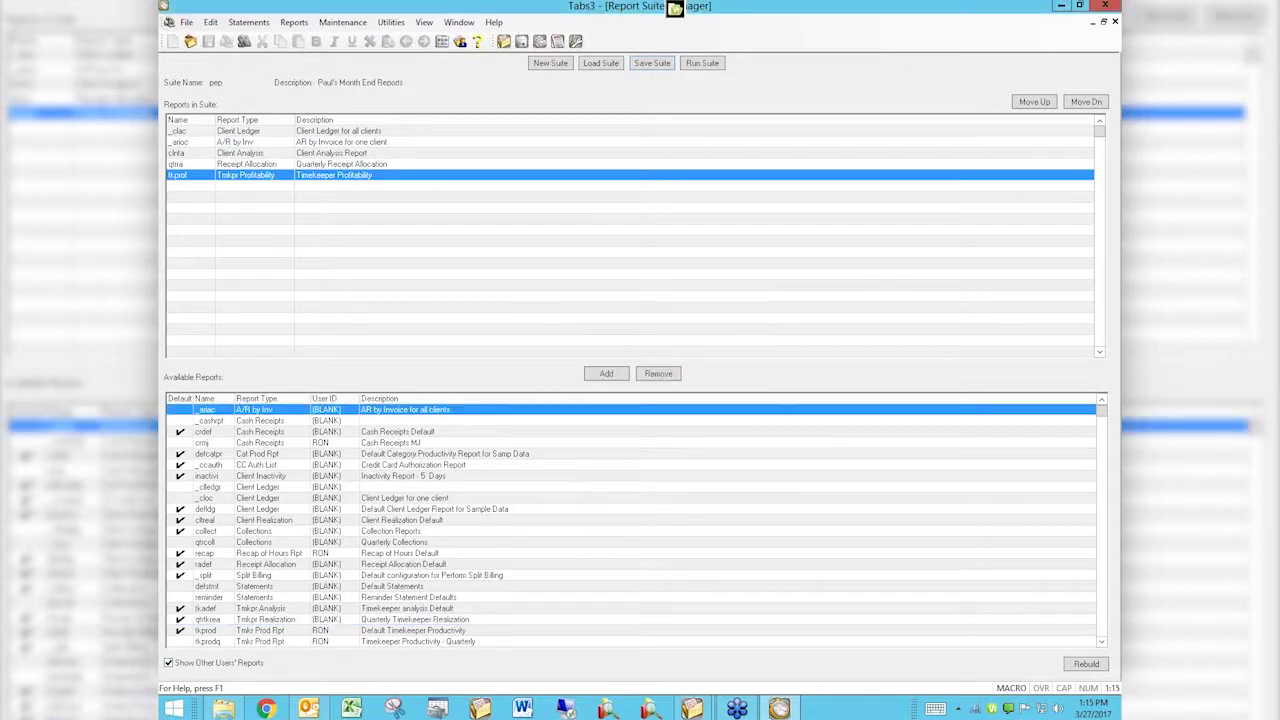
Load the pep report suite and run it immediately, previewing the reports on screen
click(601, 63)
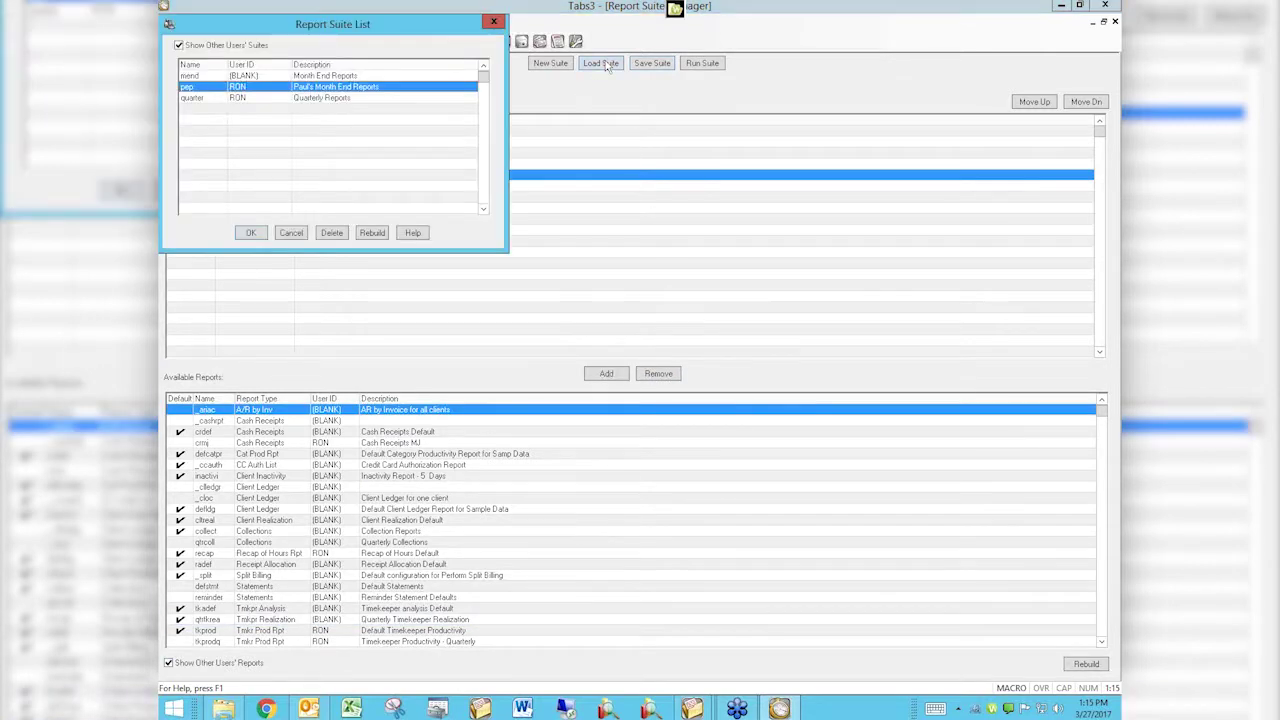
double_click(347, 88)
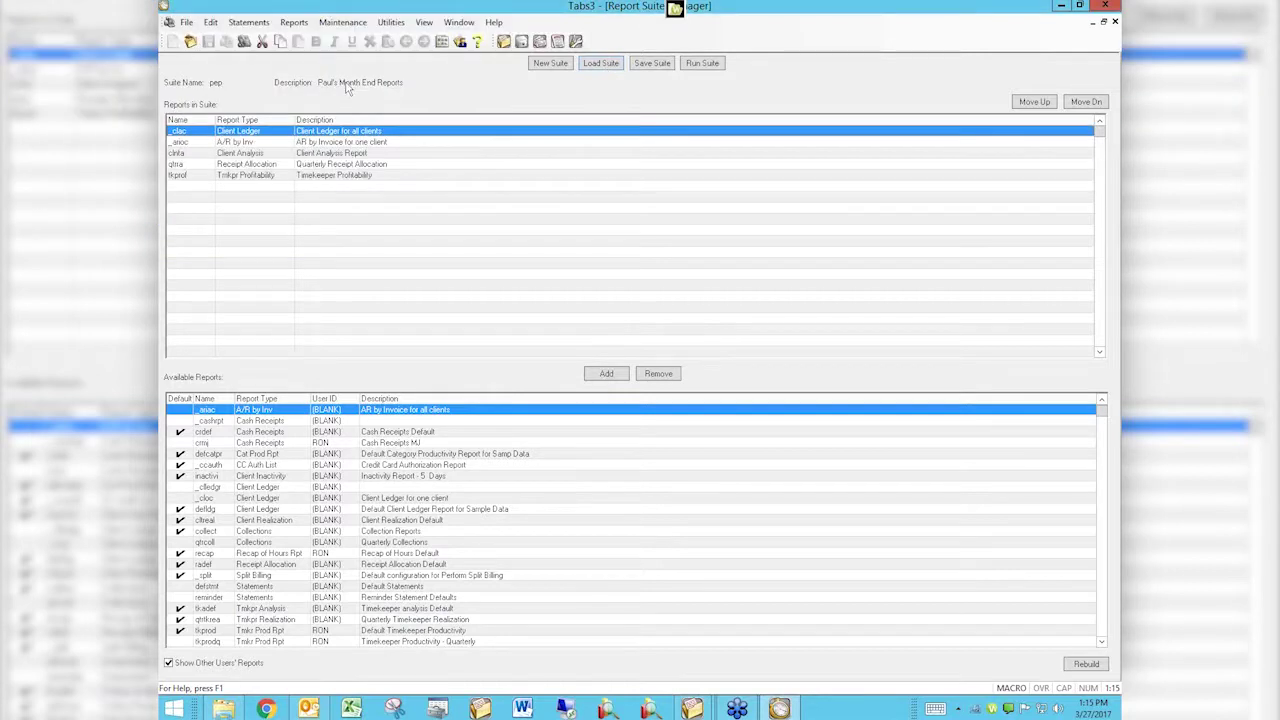
click(702, 62)
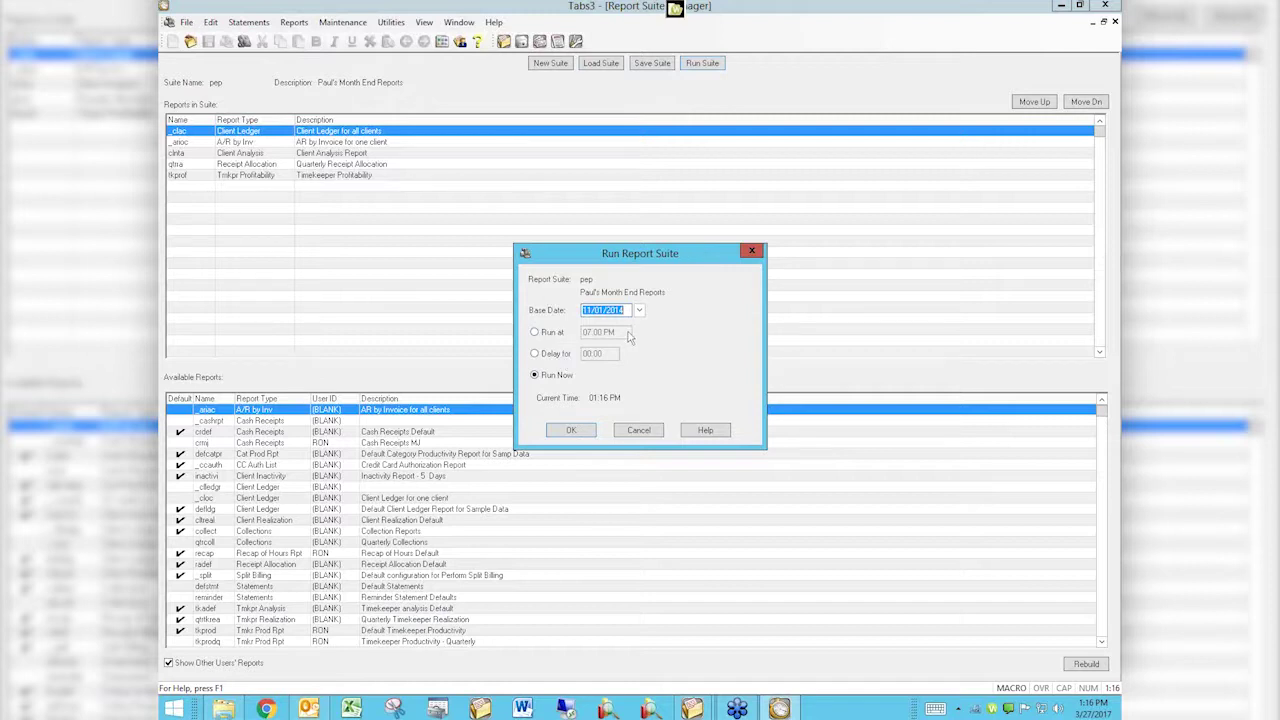
click(571, 430)
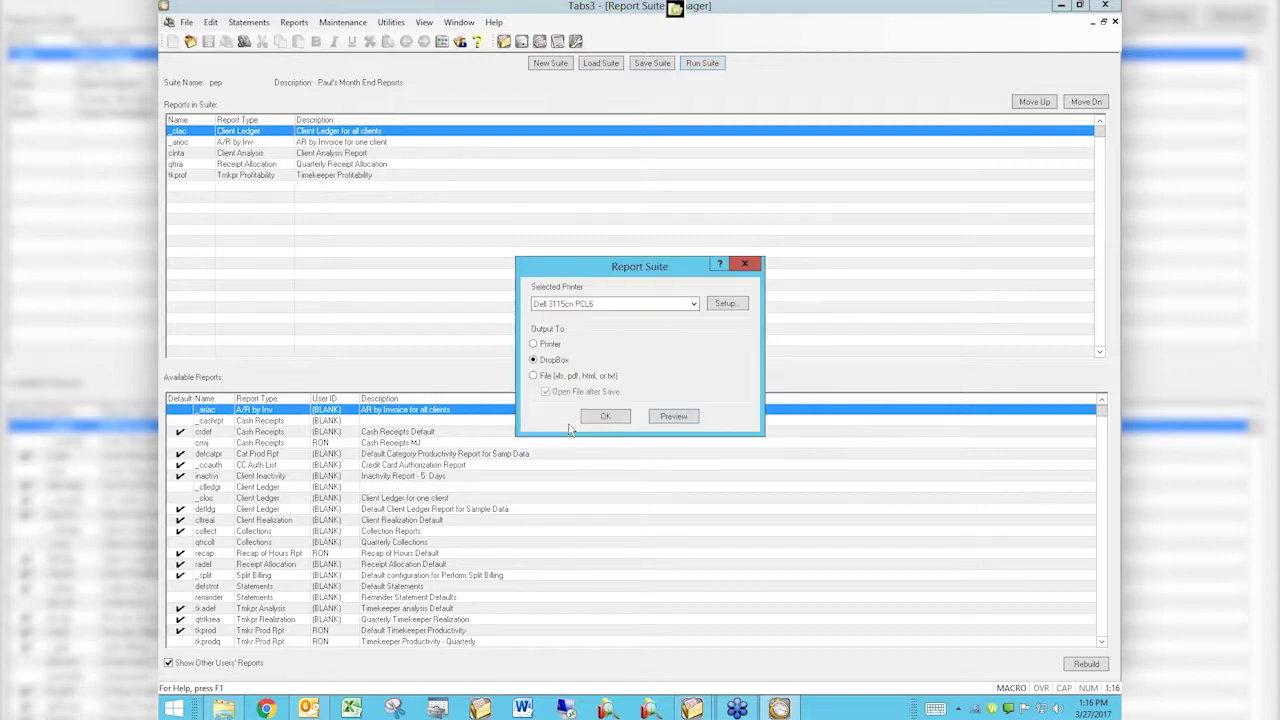
click(664, 415)
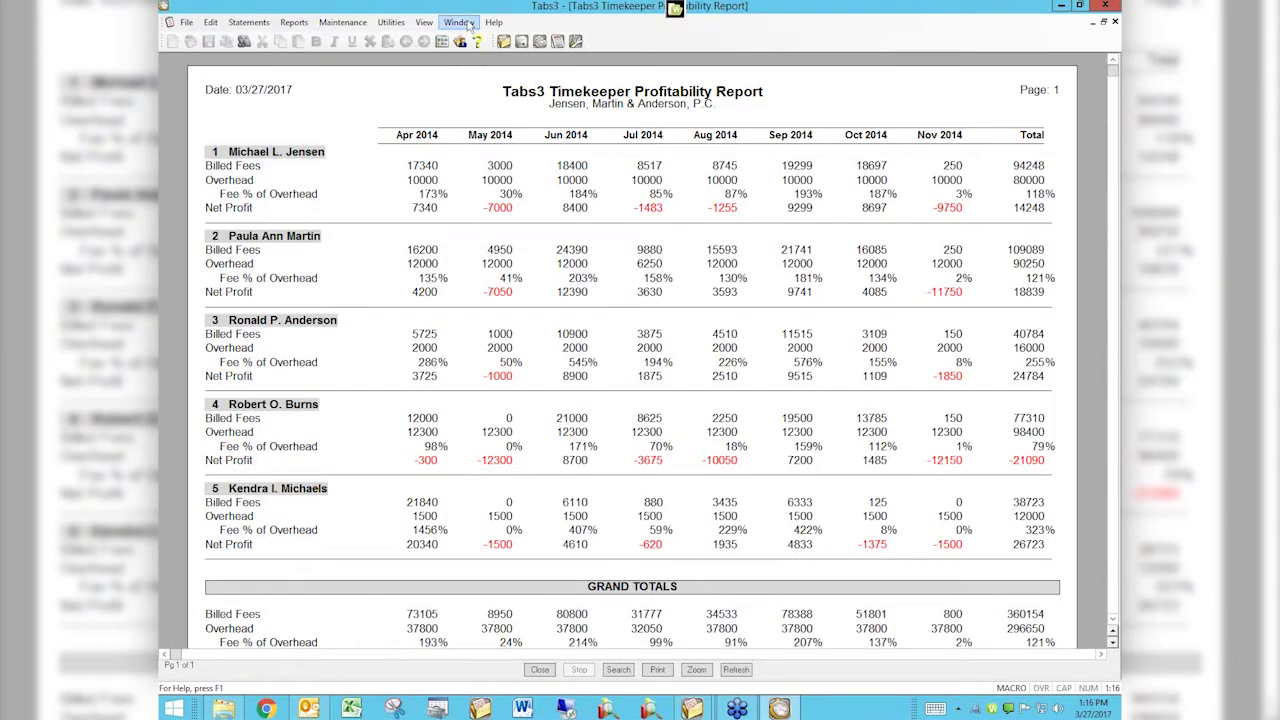
Examine the on-screen previews of the Client Ledger, Timekeeper Profitability, Detail Receipt Allocation and Client Analysis reports from the suite run
click(470, 24)
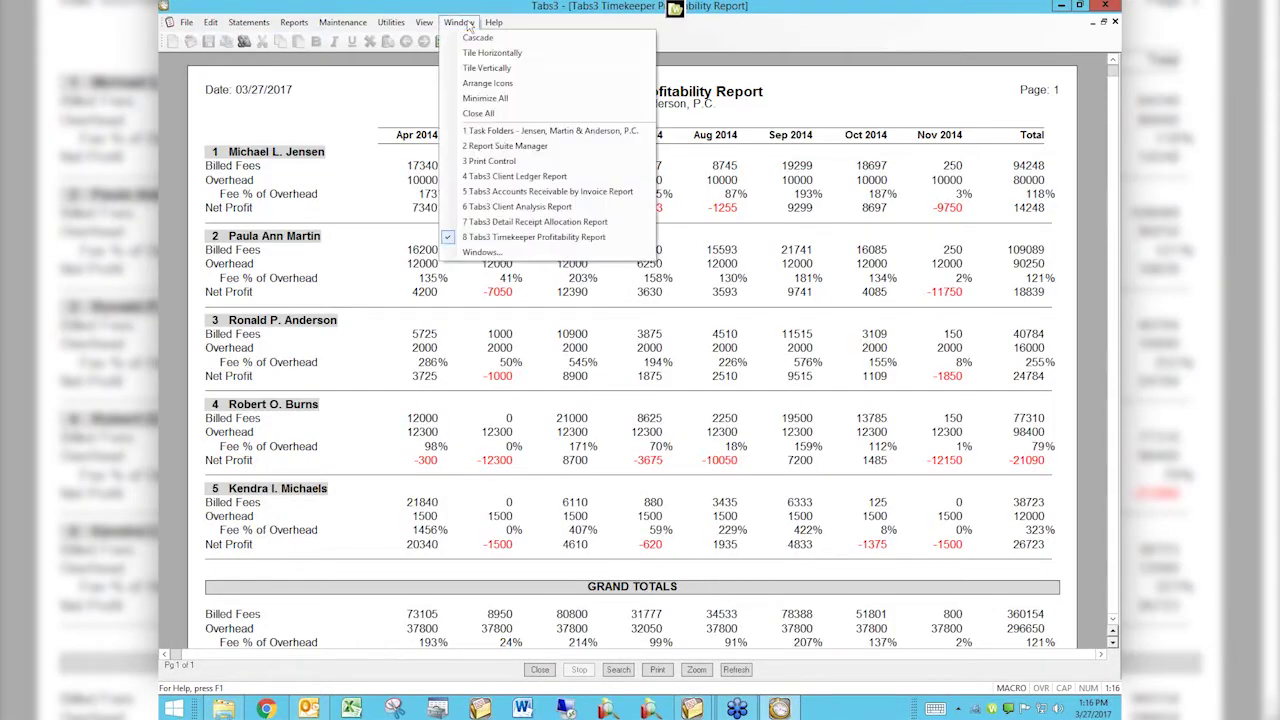
click(523, 180)
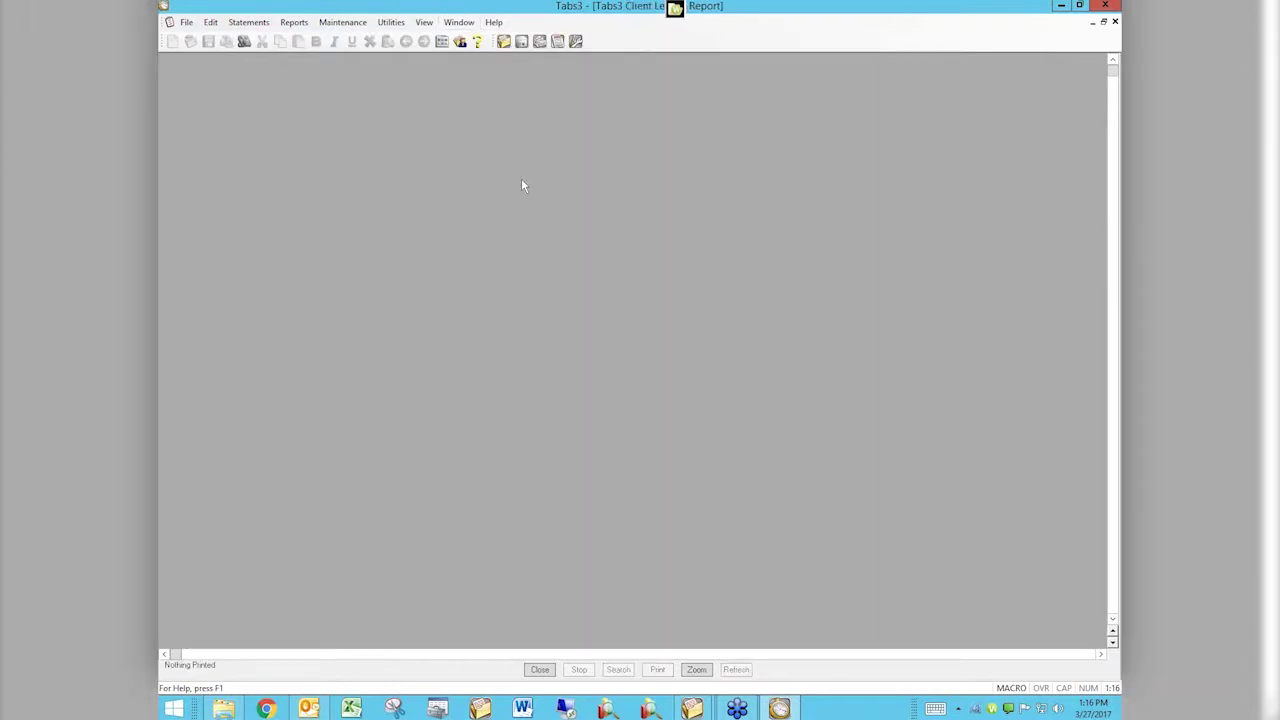
click(458, 23)
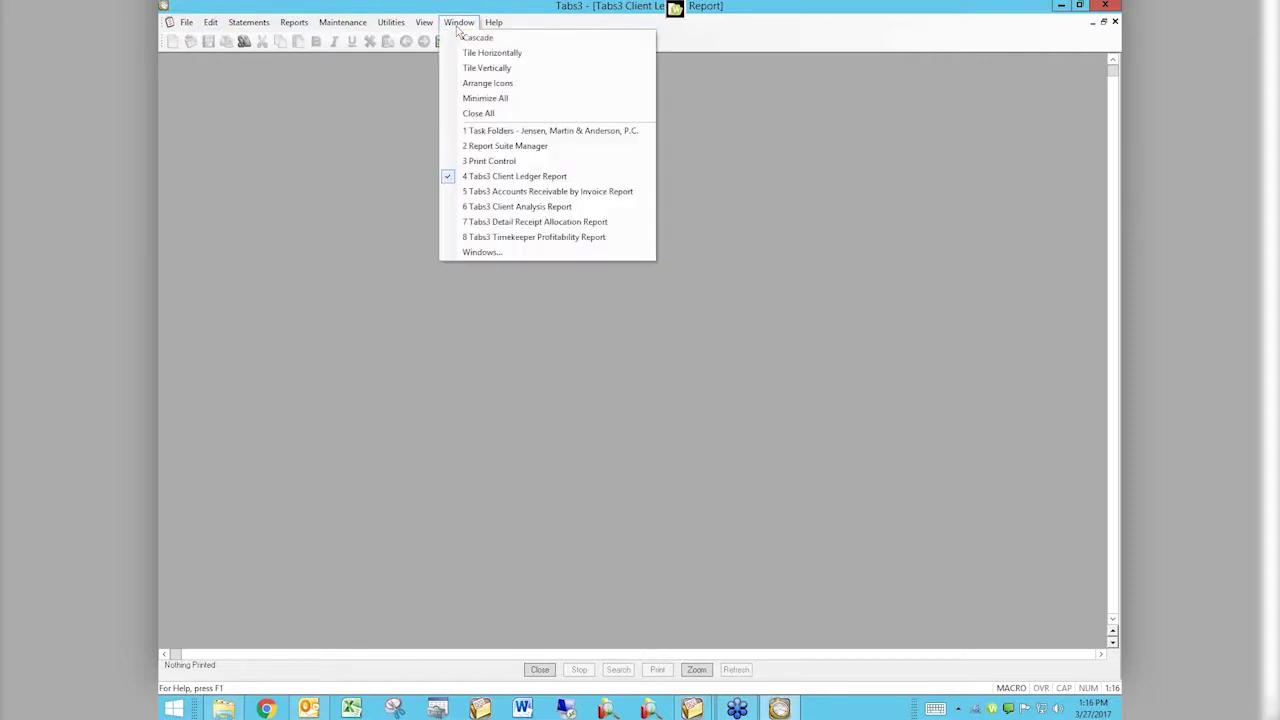
click(520, 237)
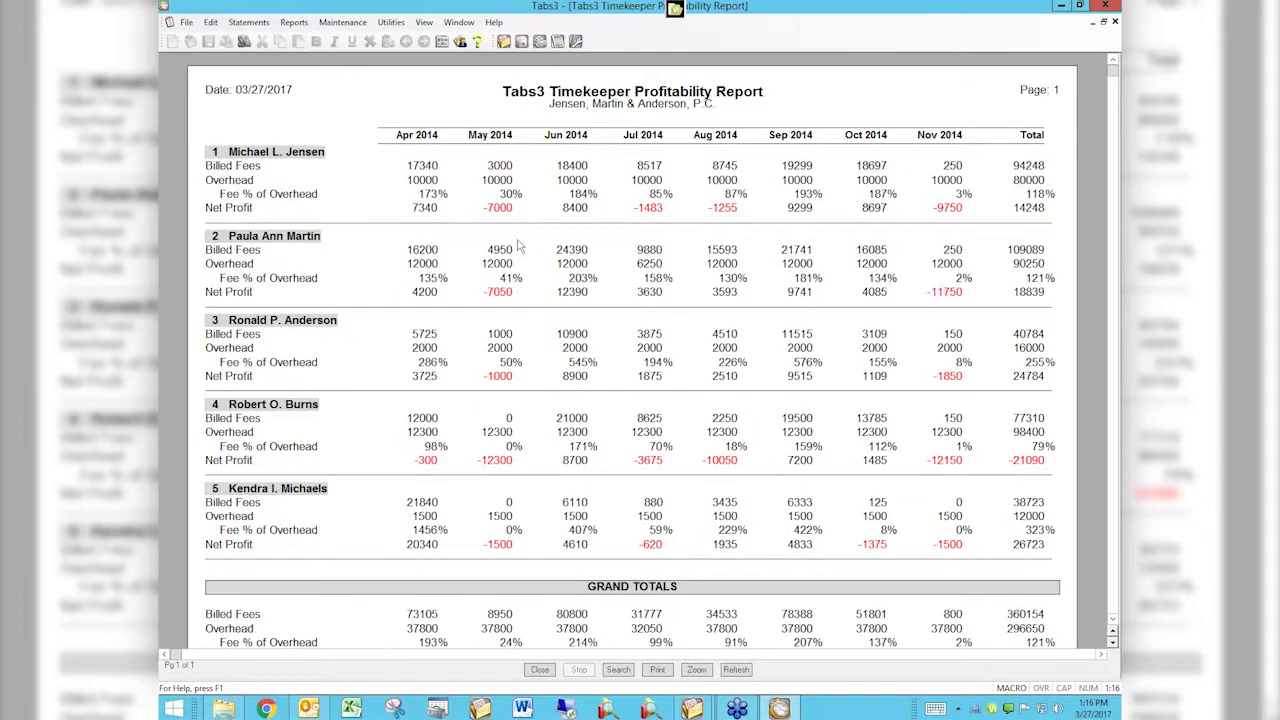
click(466, 24)
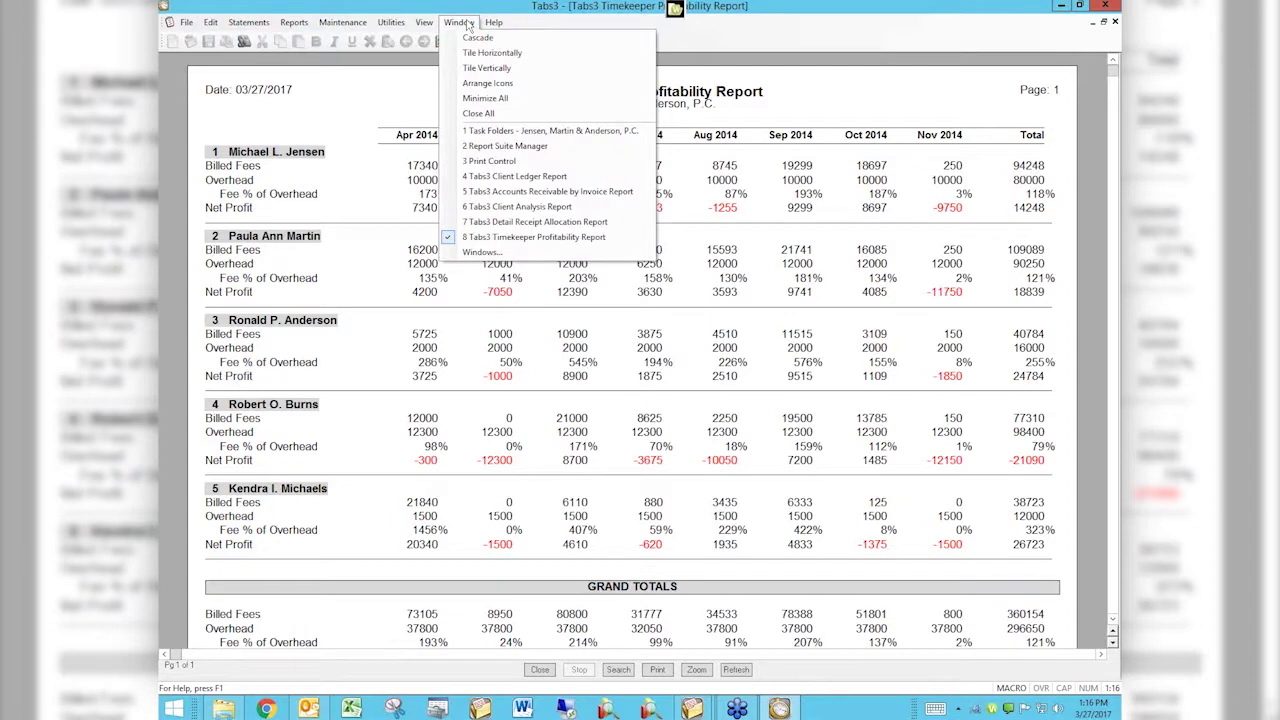
click(556, 222)
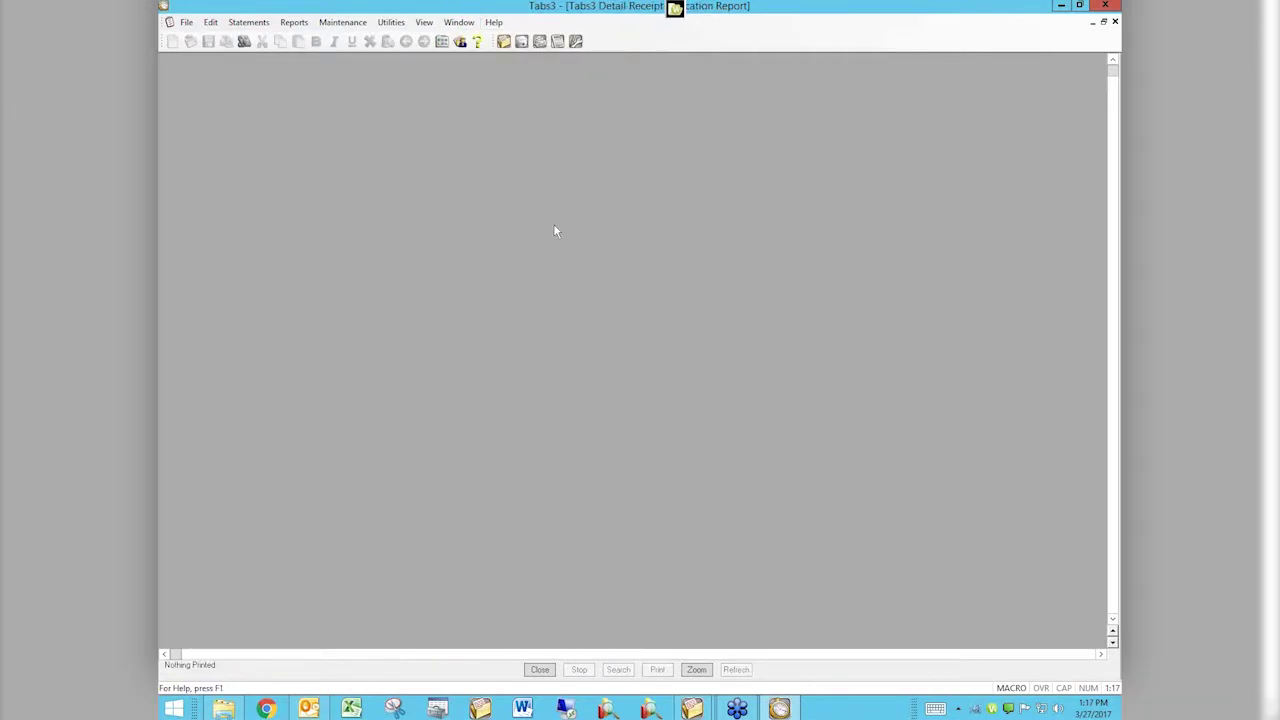
click(459, 22)
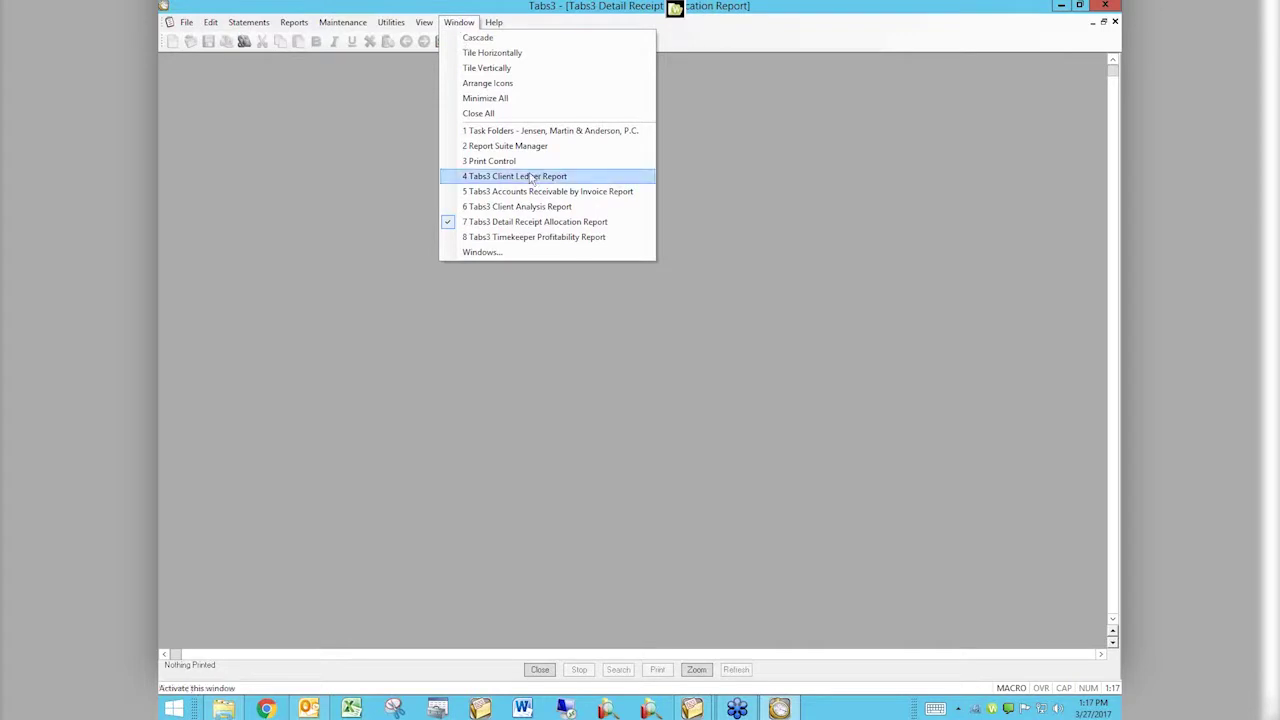
click(536, 206)
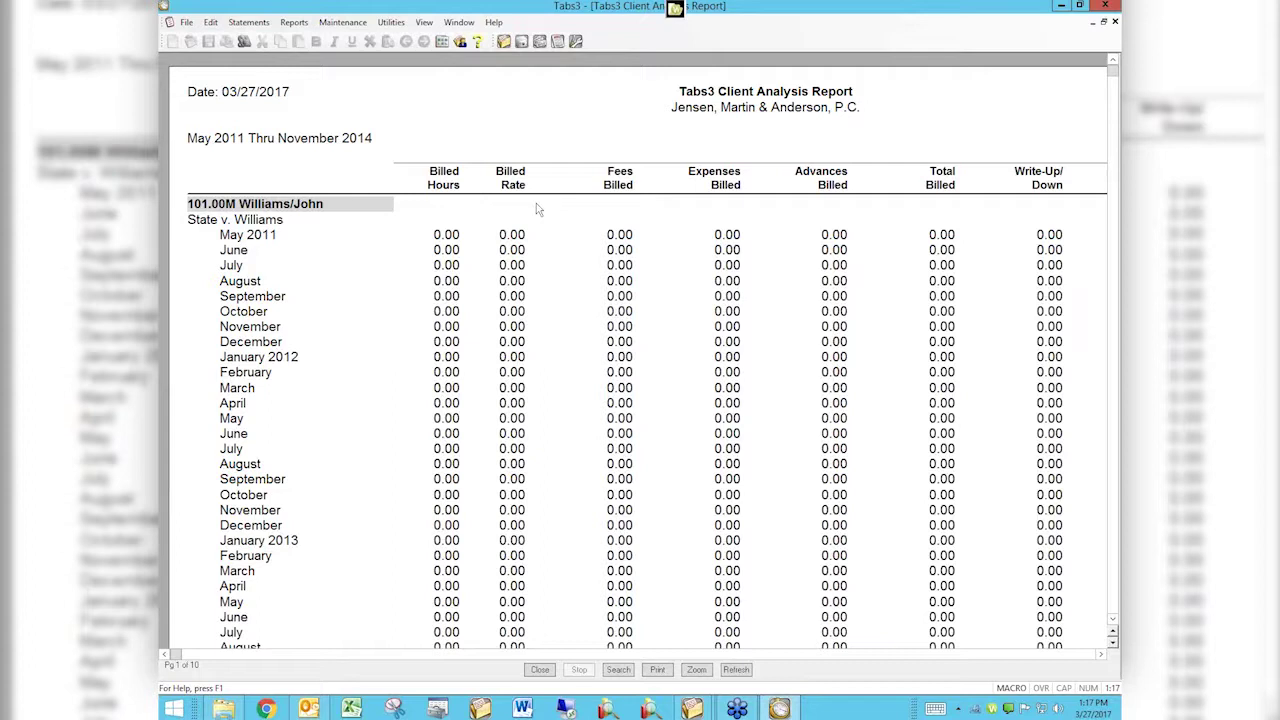
Close the Client Analysis Report preview and return to the Report Suite Manager
click(541, 671)
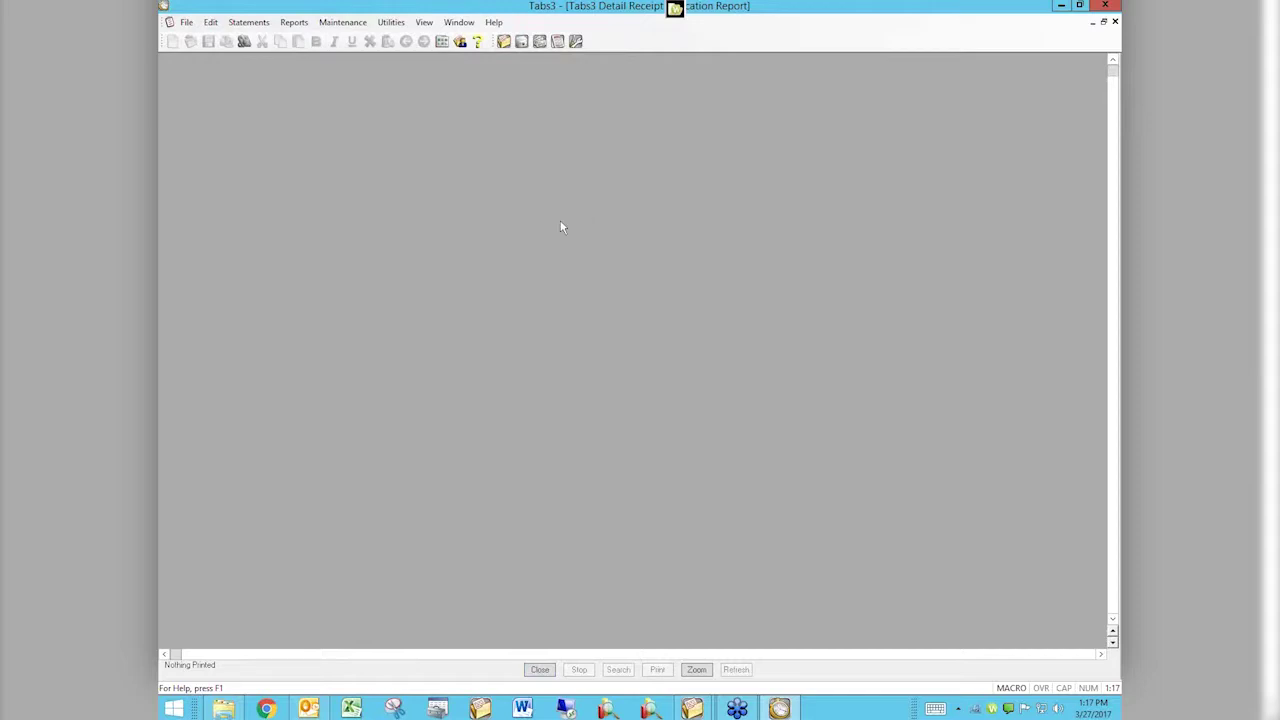
click(457, 24)
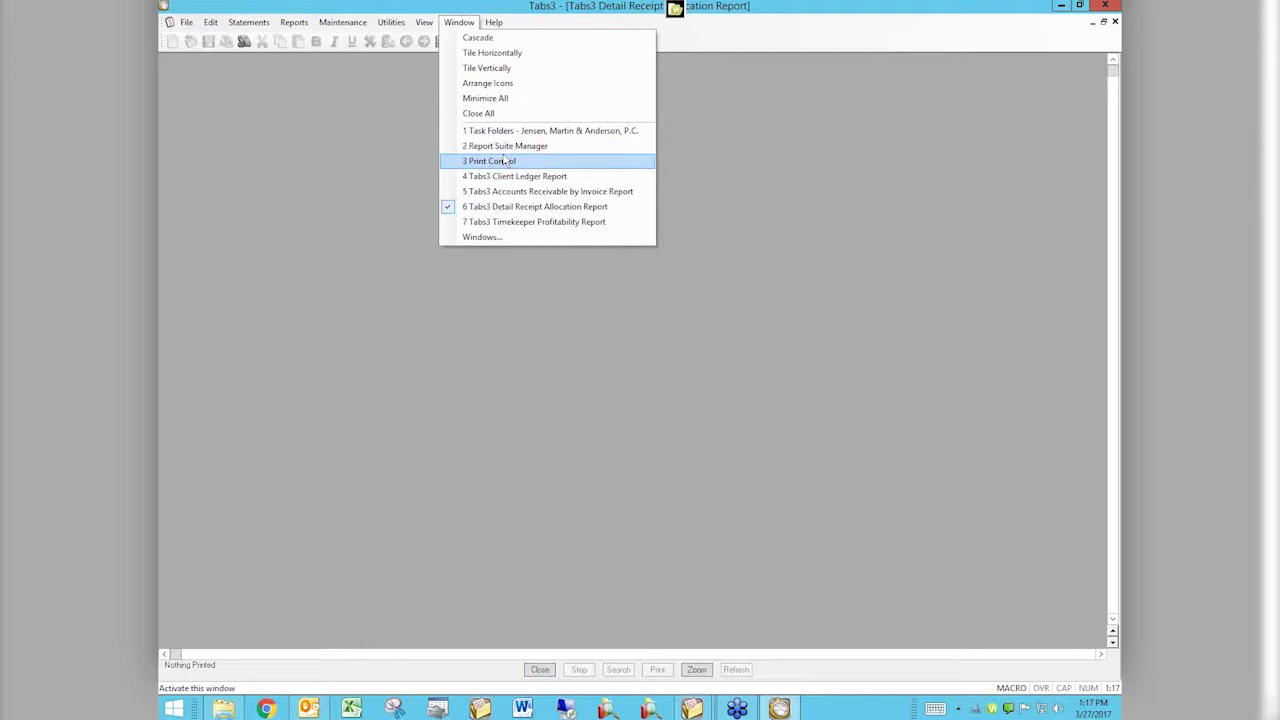
click(520, 148)
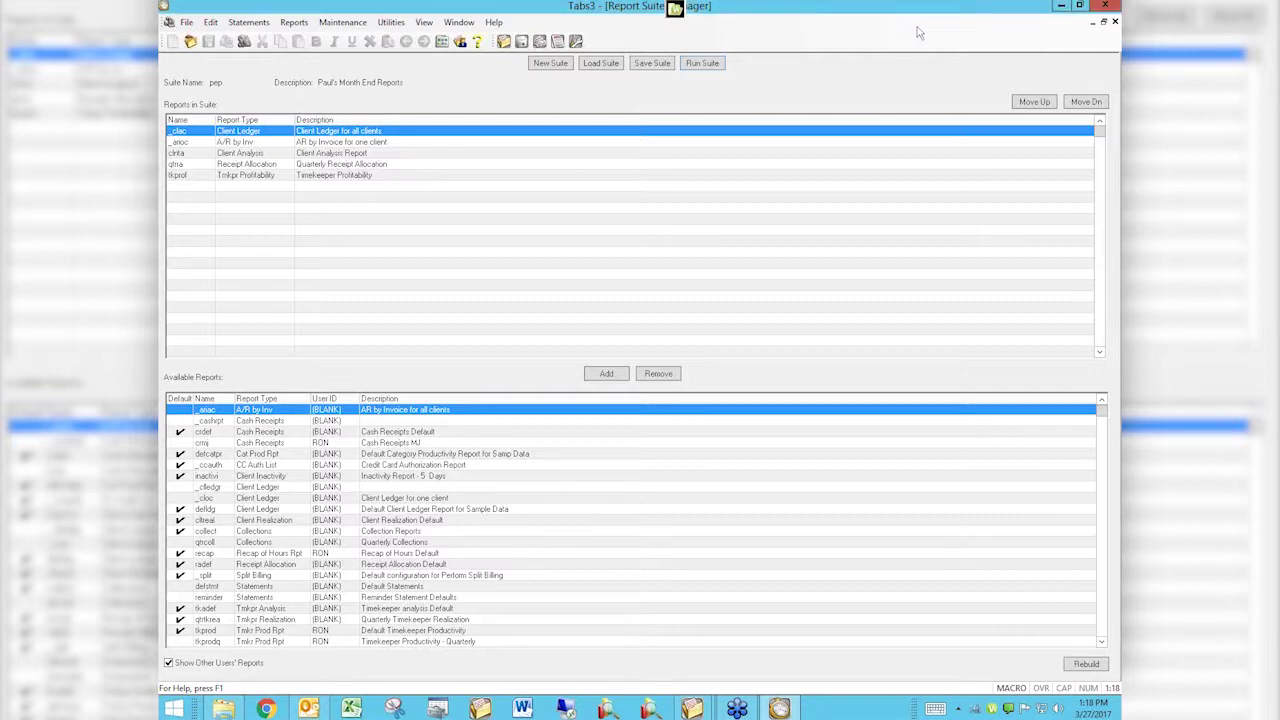
Close Tabs3, restart it from tabs.exe in the STINFR folder, sign in with the user ID, and dismiss the startup dialog
click(1101, 6)
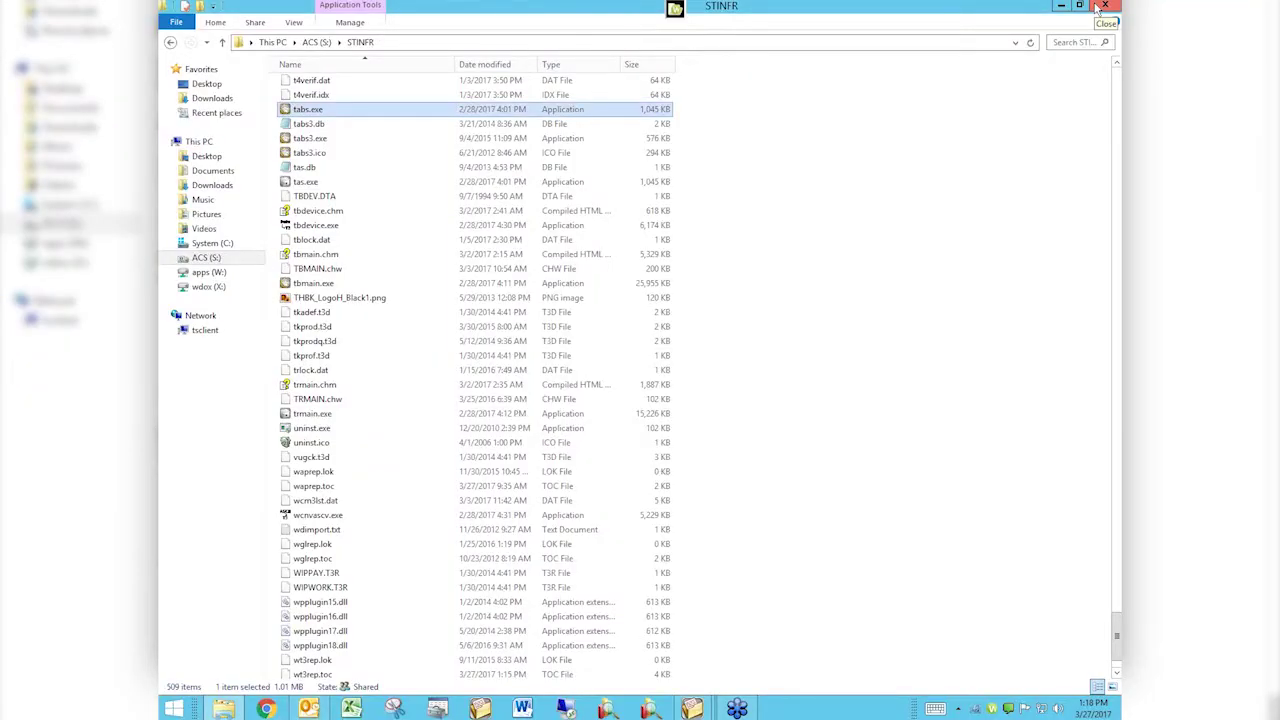
double_click(330, 114)
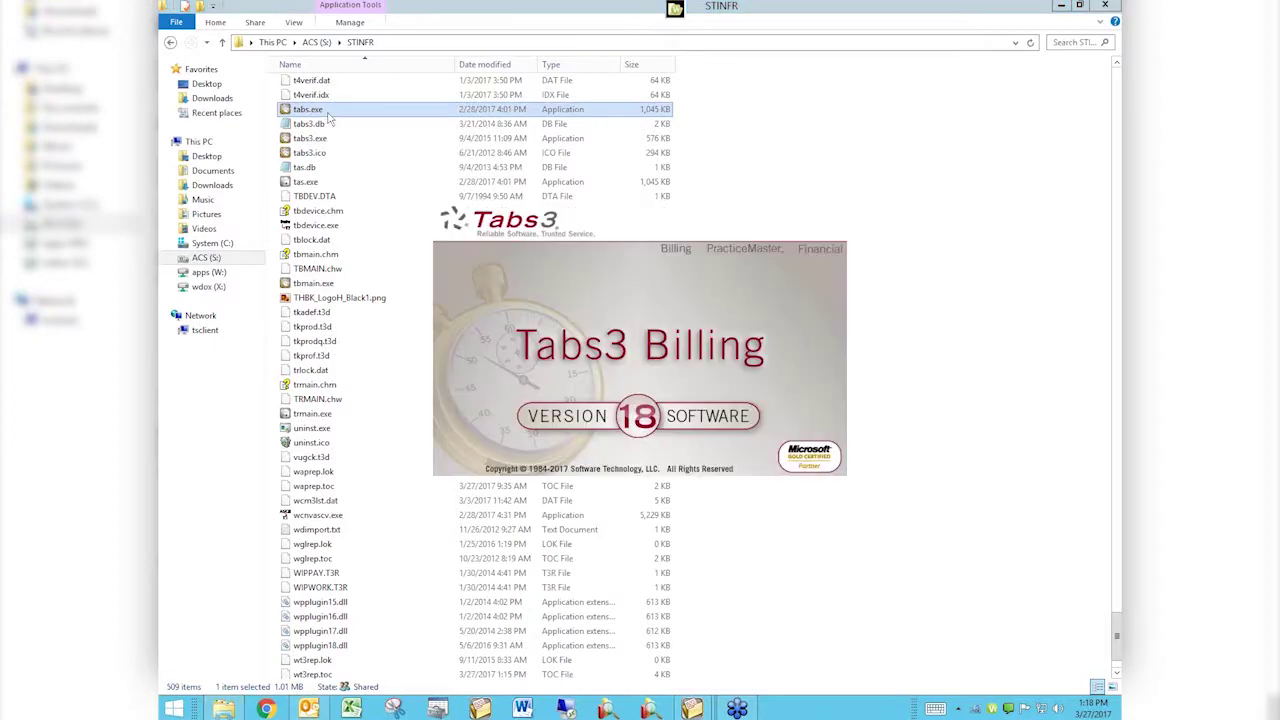
text(STW)
key(Return)
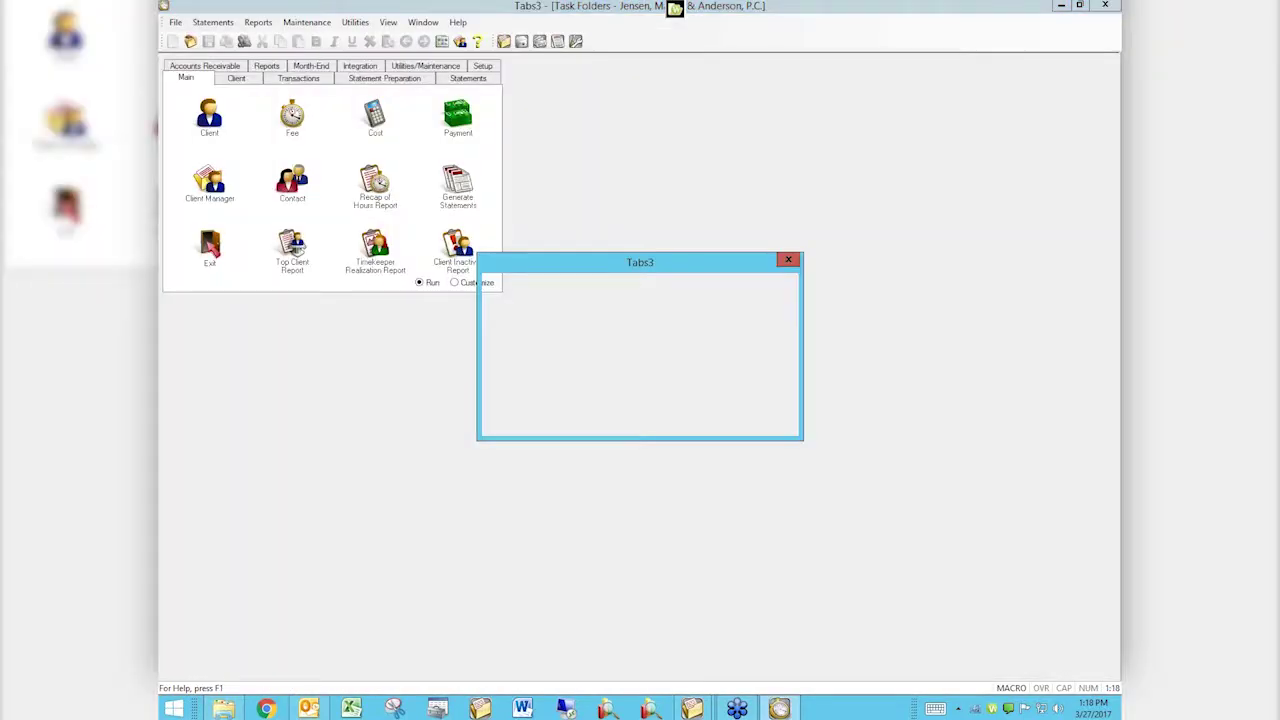
click(762, 419)
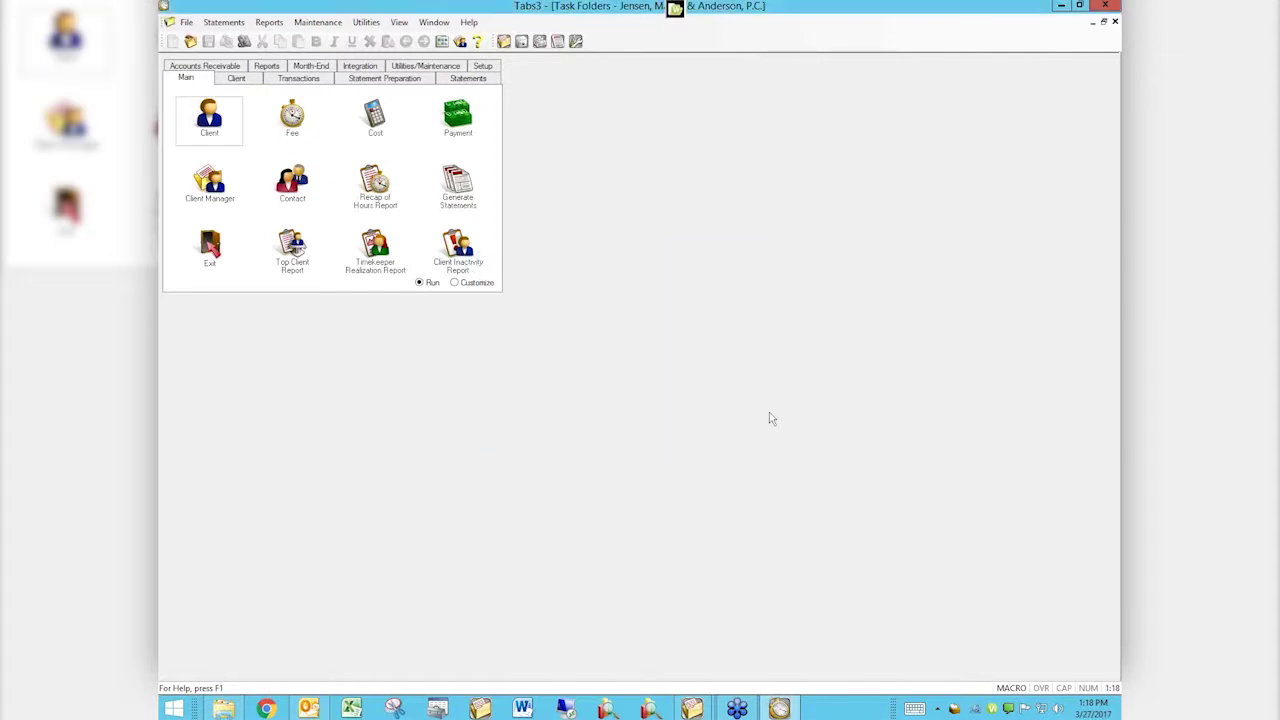
Review the Run Now scheduling and output choices for running the pep report suite, and leave without running it
click(263, 72)
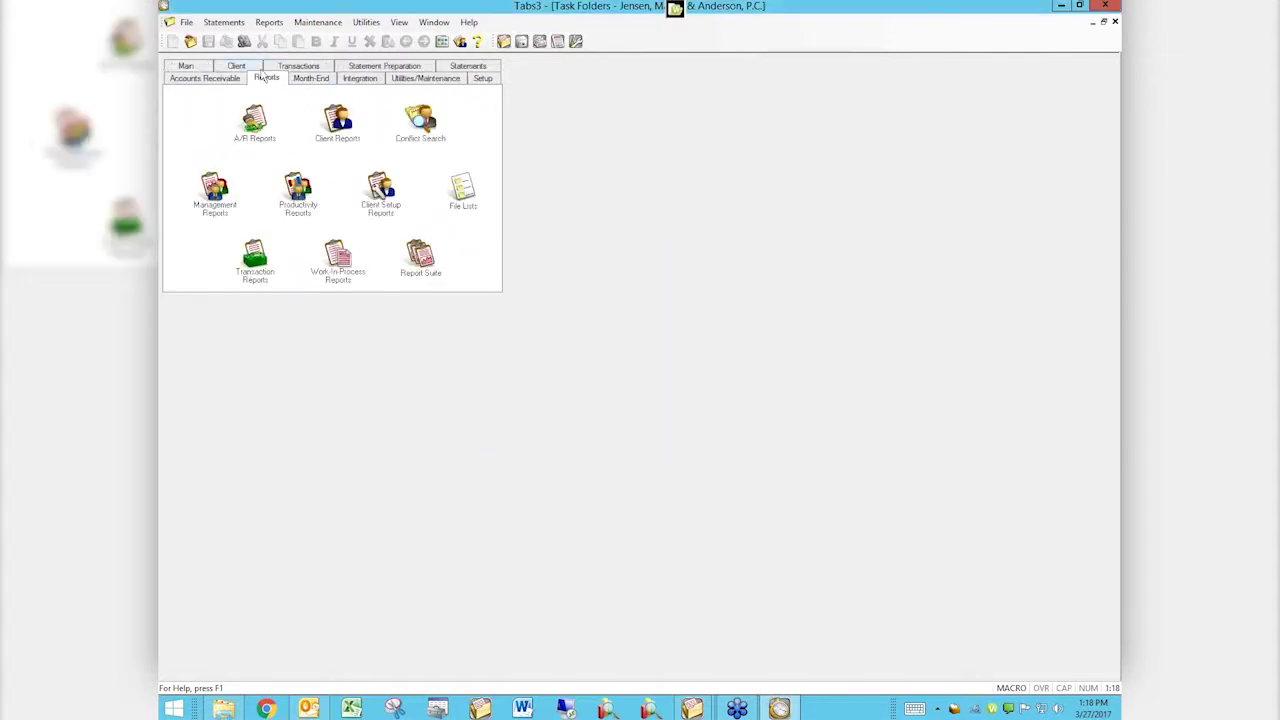
click(434, 259)
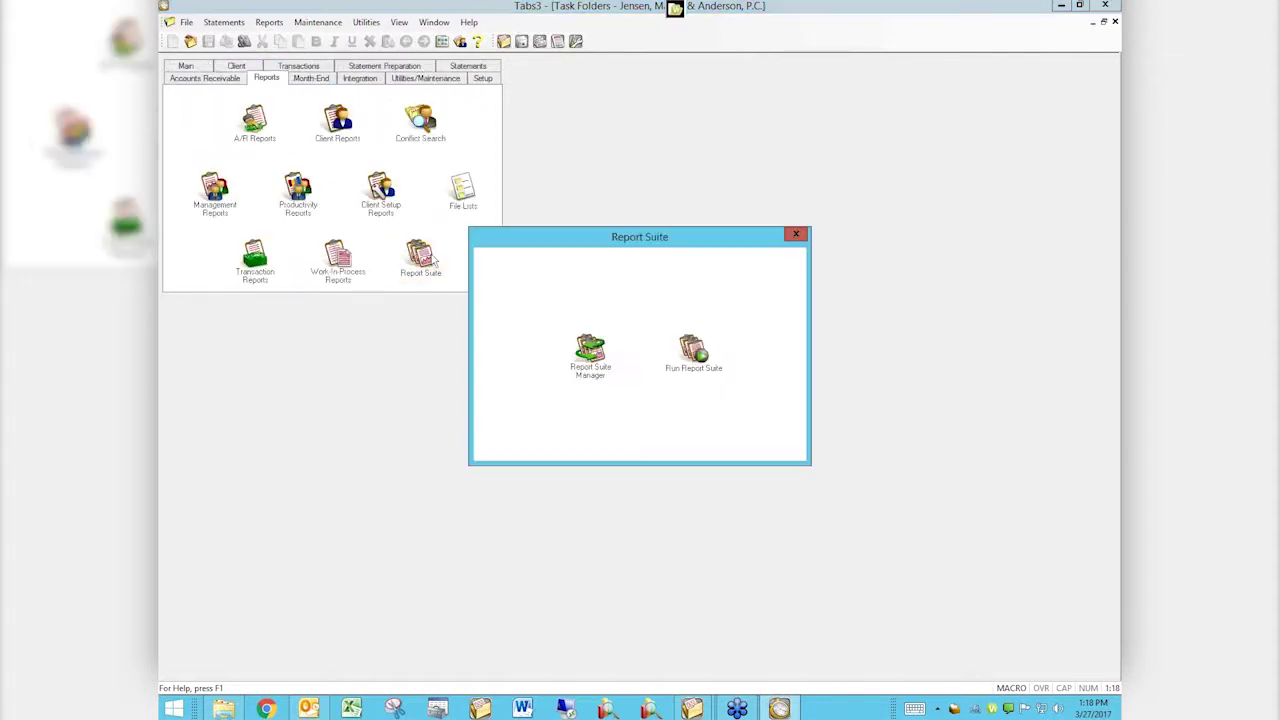
click(699, 350)
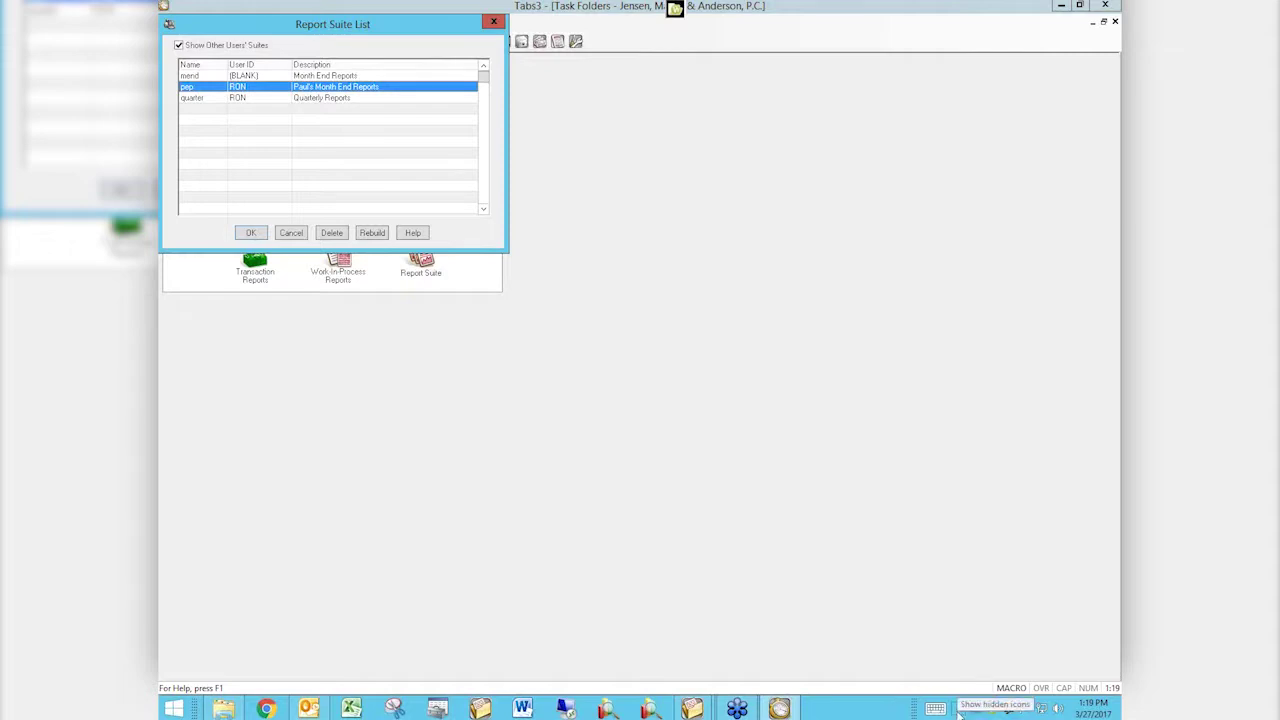
double_click(387, 89)
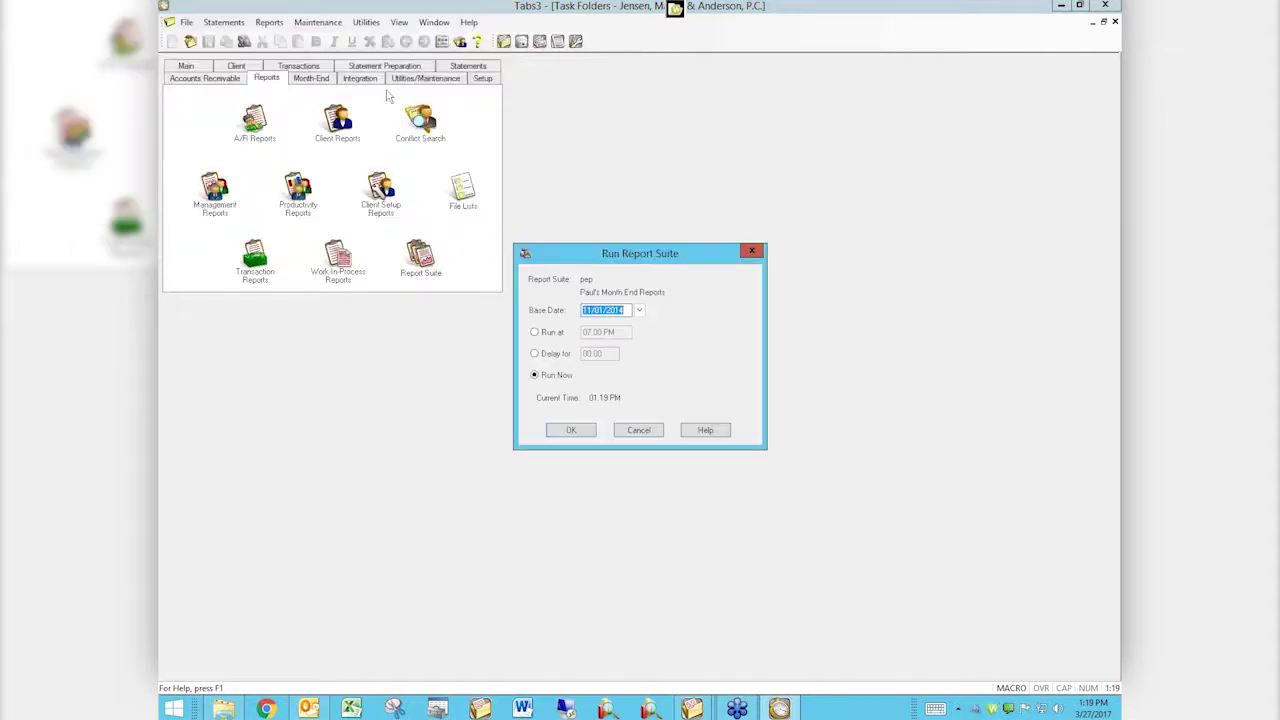
click(577, 431)
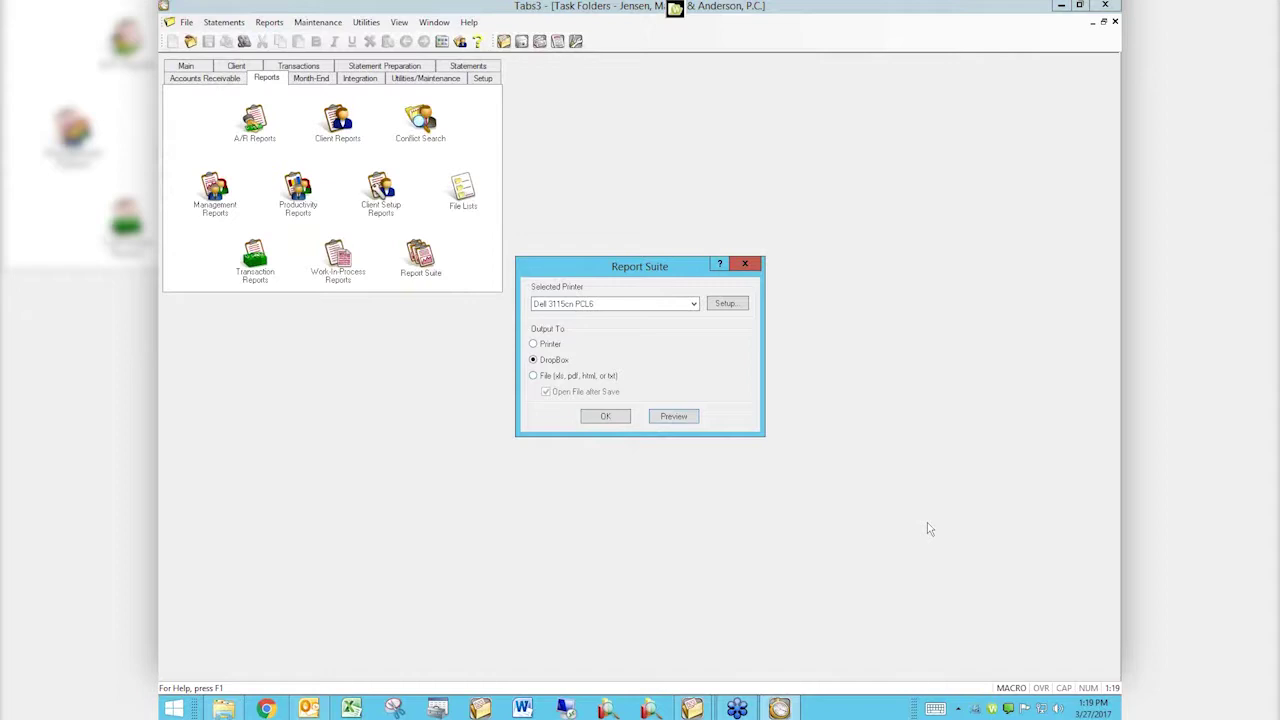
click(745, 264)
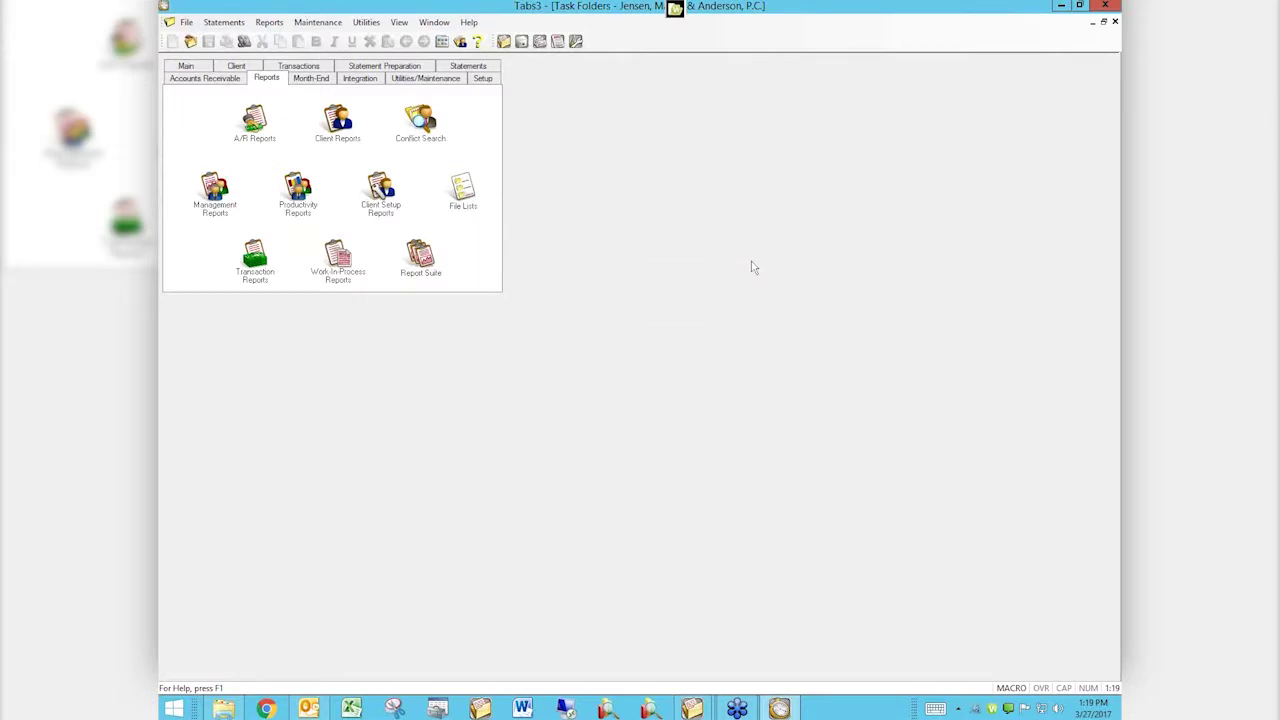
Inspect the date and client options of the Detail A/R Report, and cancel the report
click(256, 122)
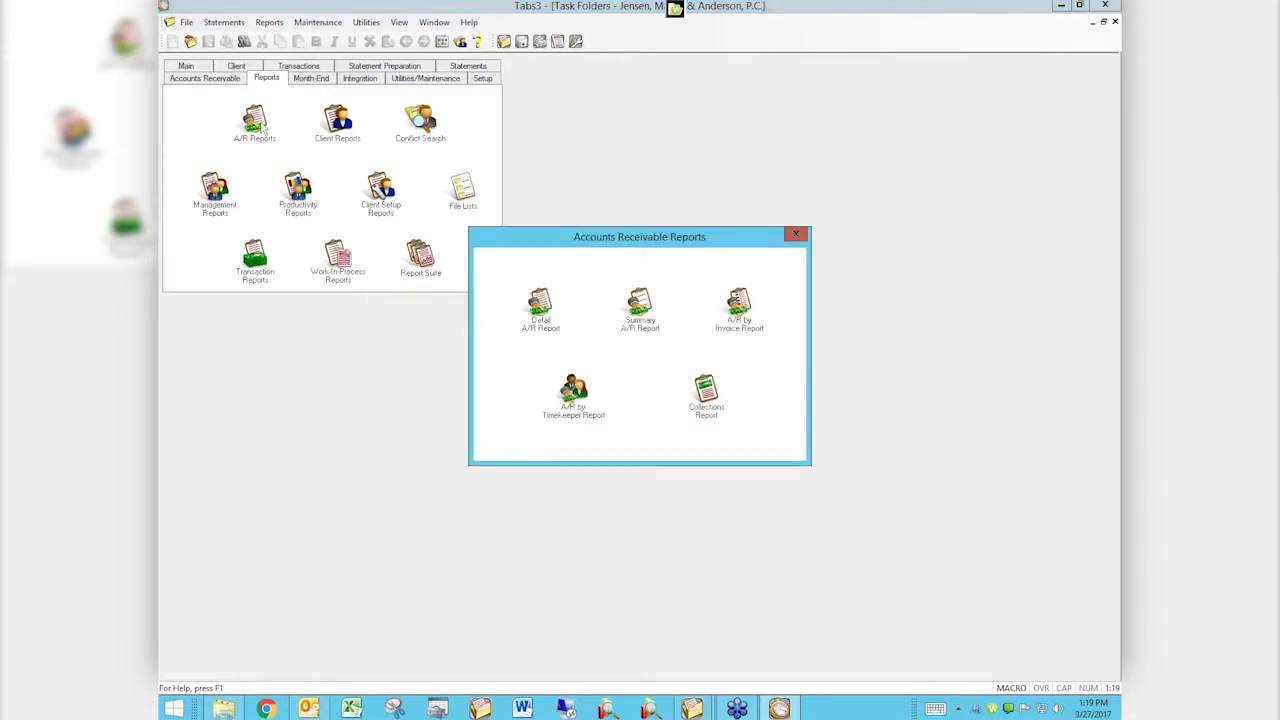
click(539, 300)
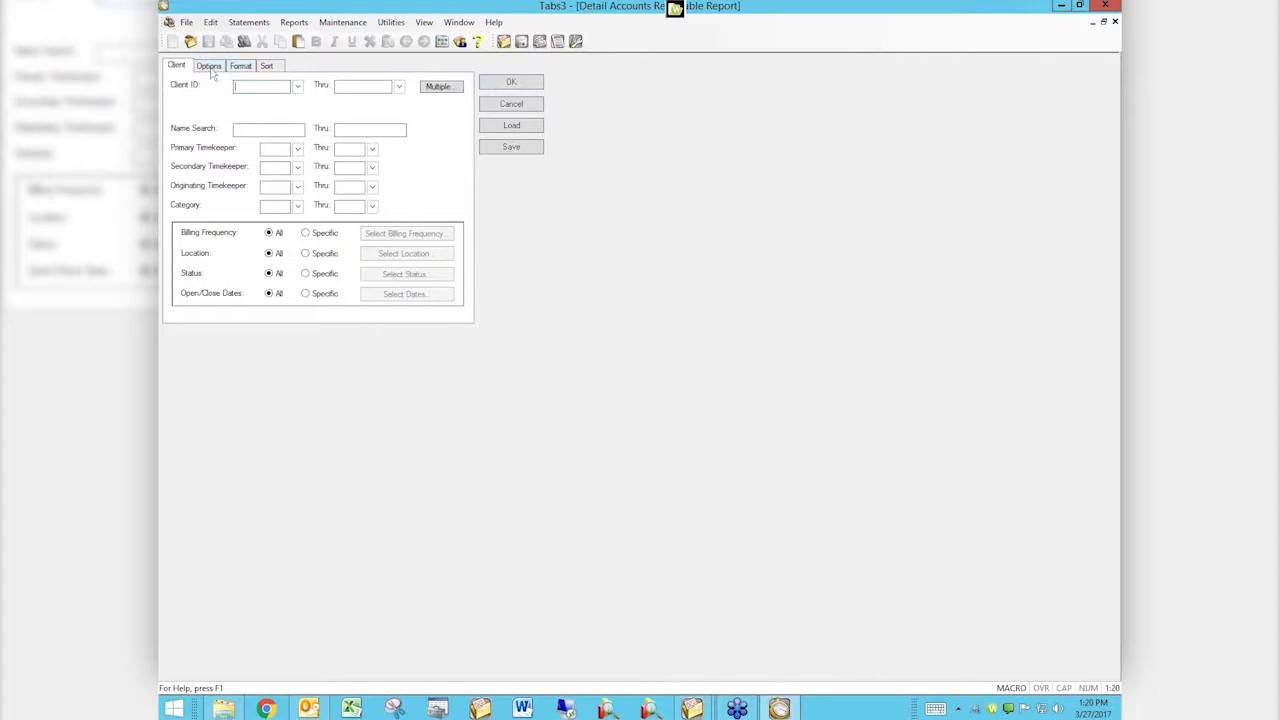
click(211, 68)
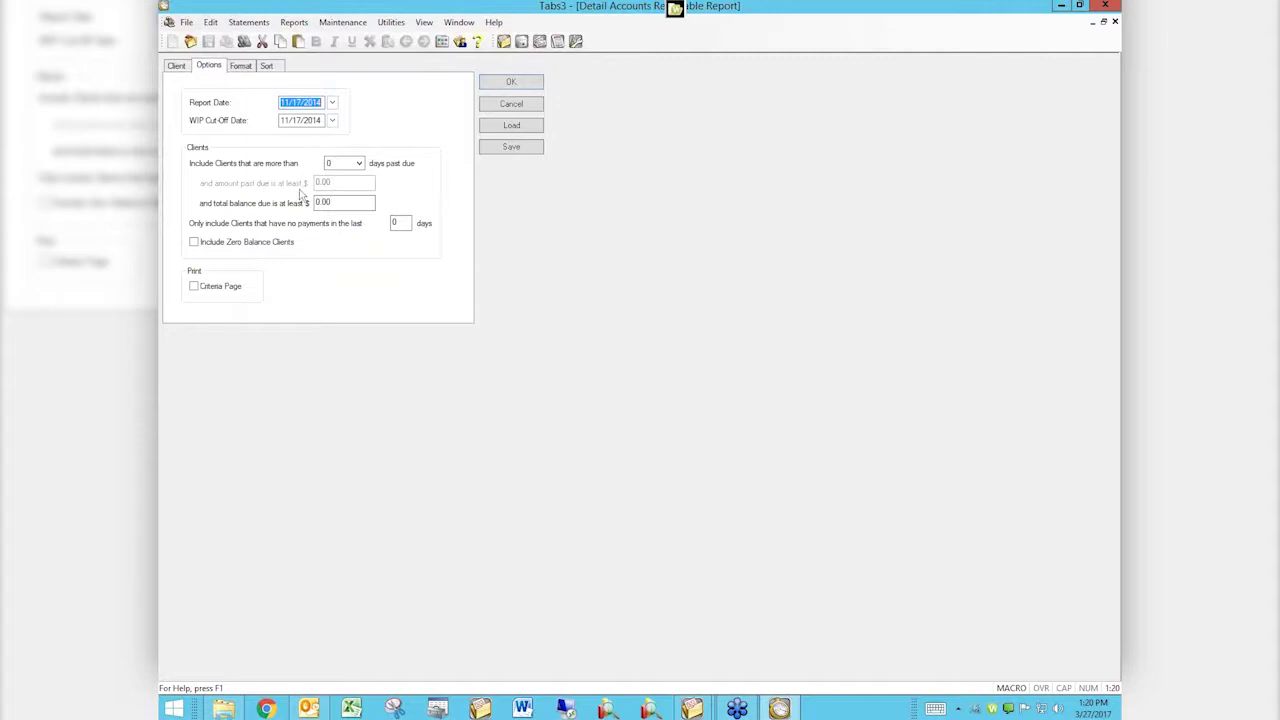
click(502, 108)
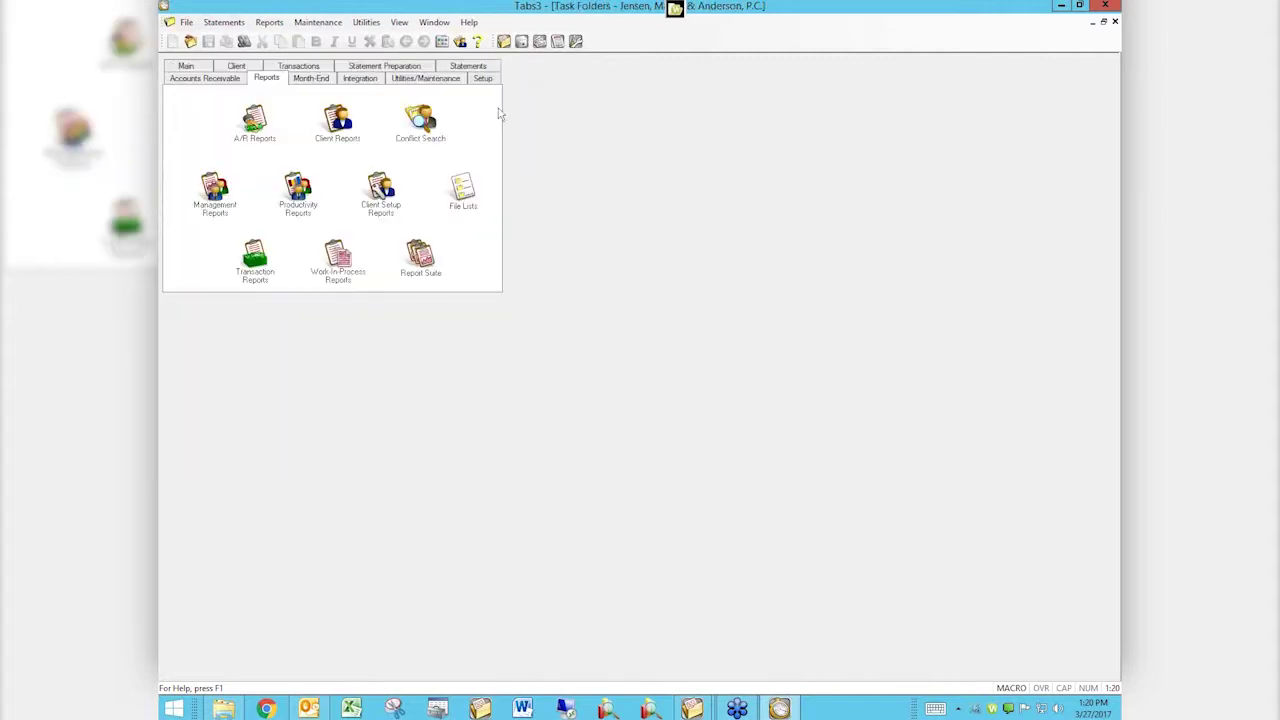
Review the Transaction Reports list and the Cash Receipts Report's type, date and payment date options, without running the report
click(258, 268)
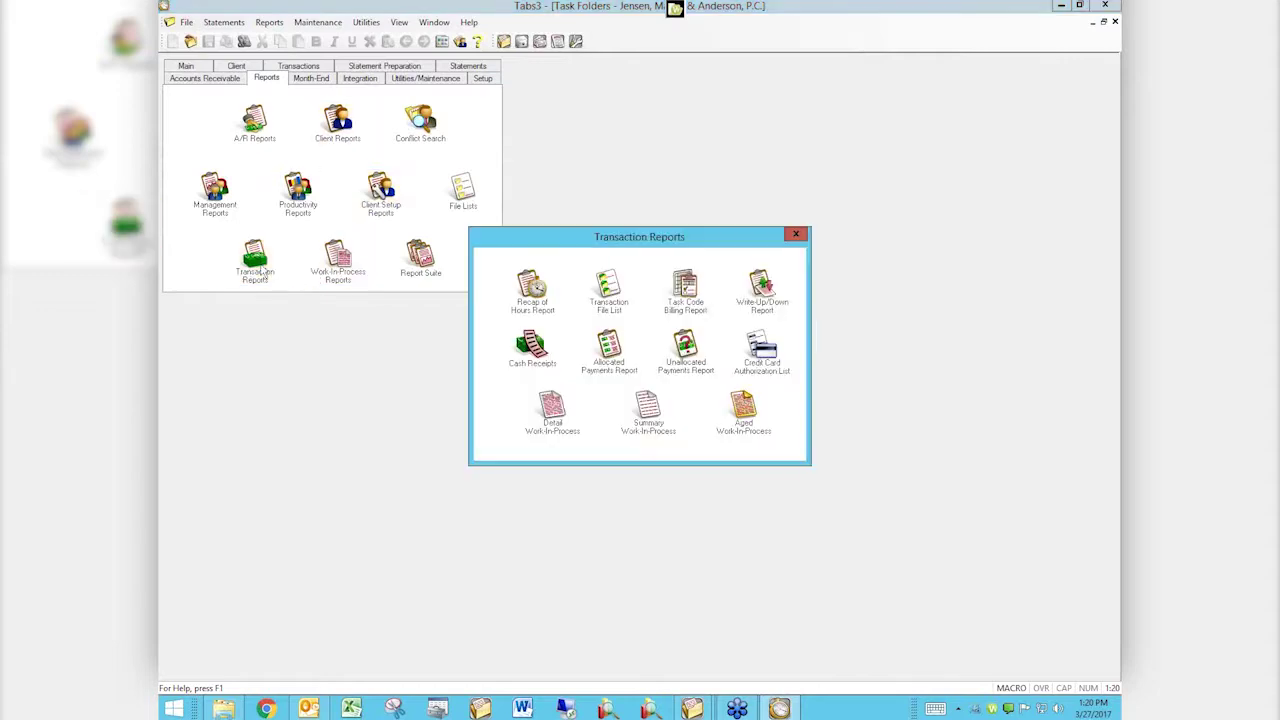
click(794, 235)
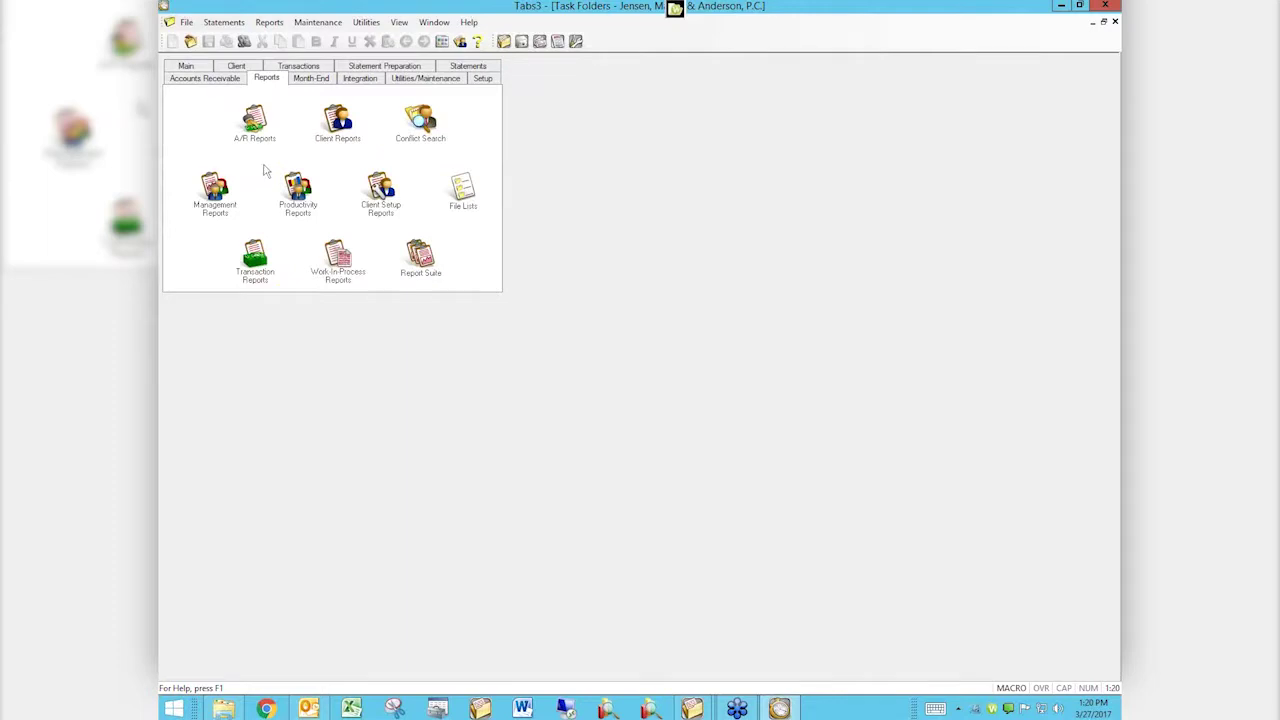
click(214, 192)
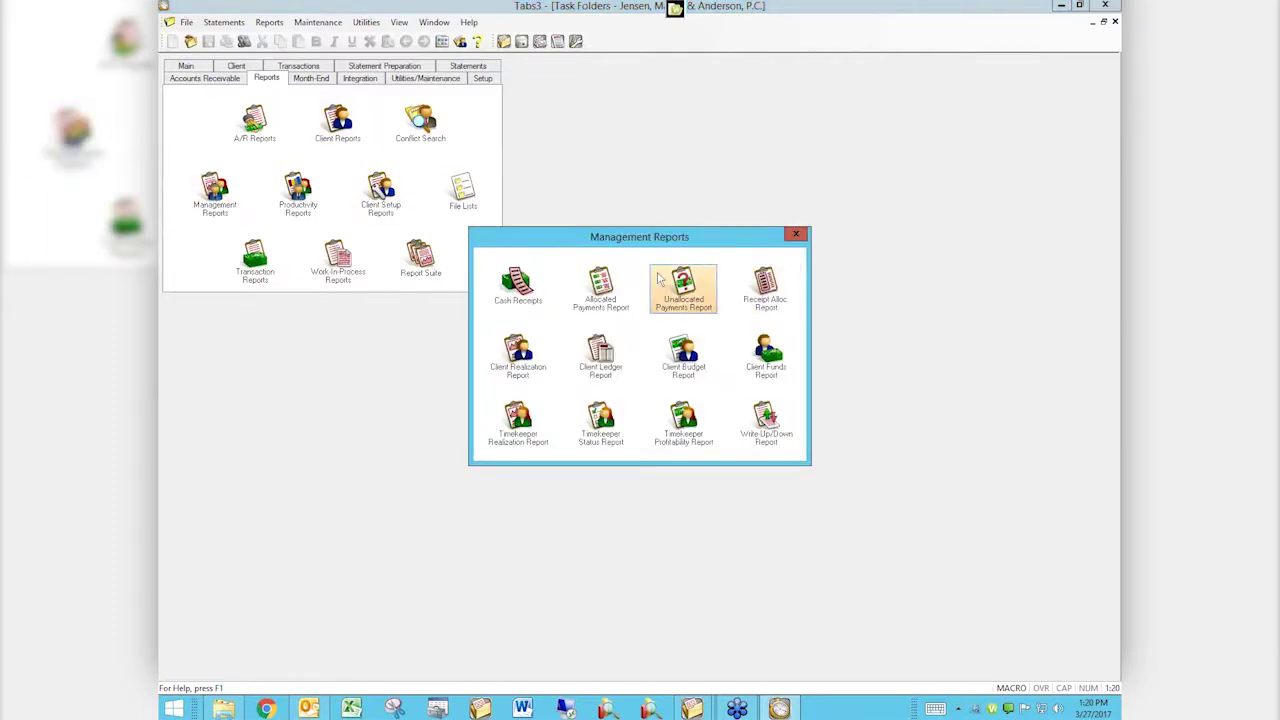
click(518, 284)
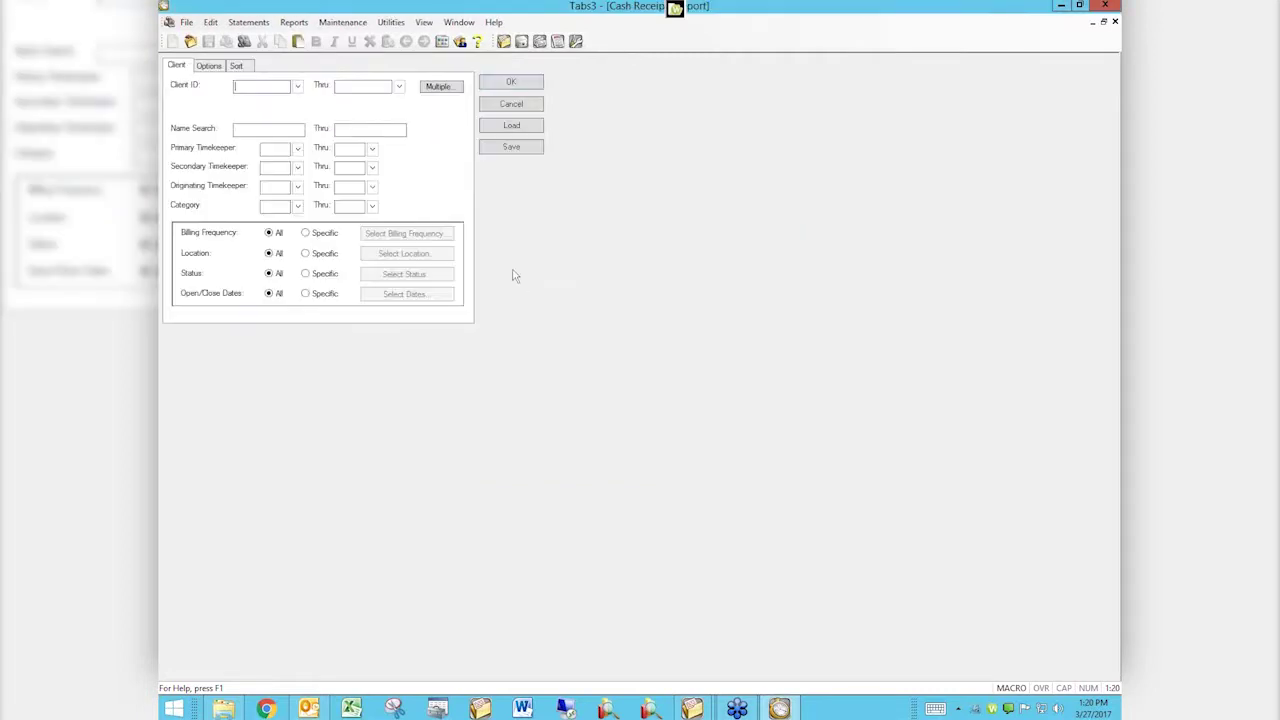
click(219, 68)
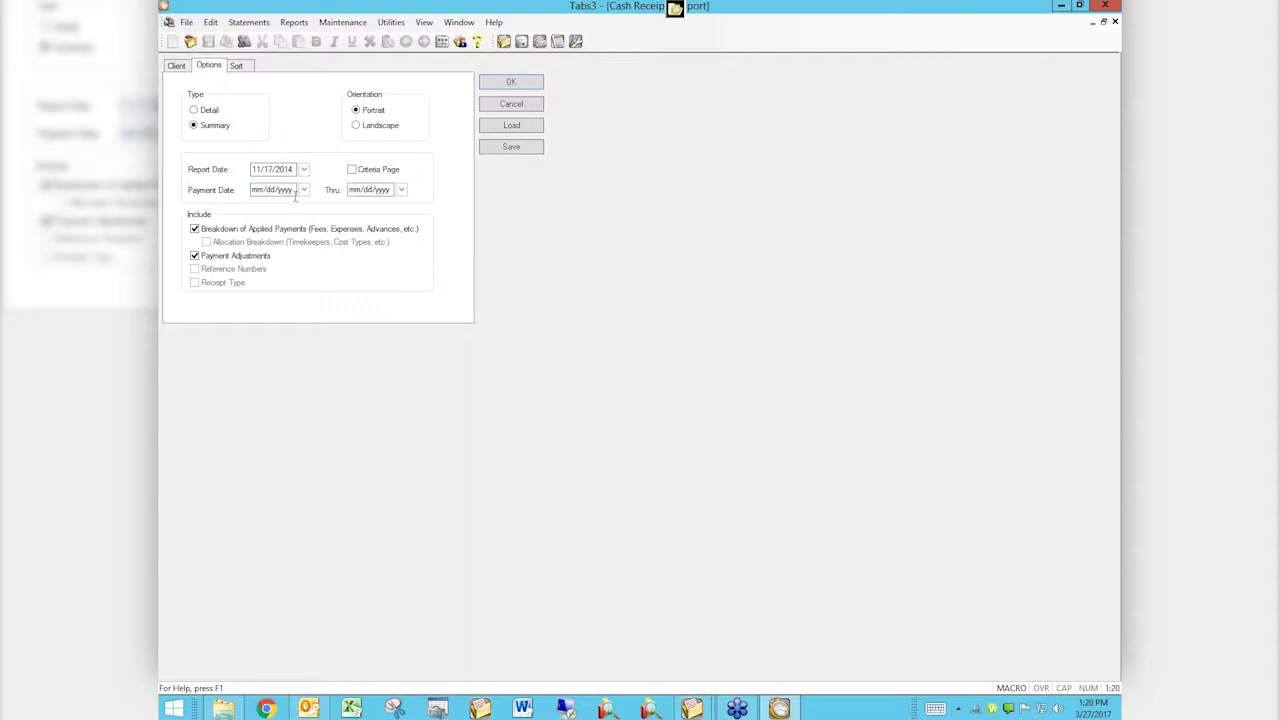
click(275, 189)
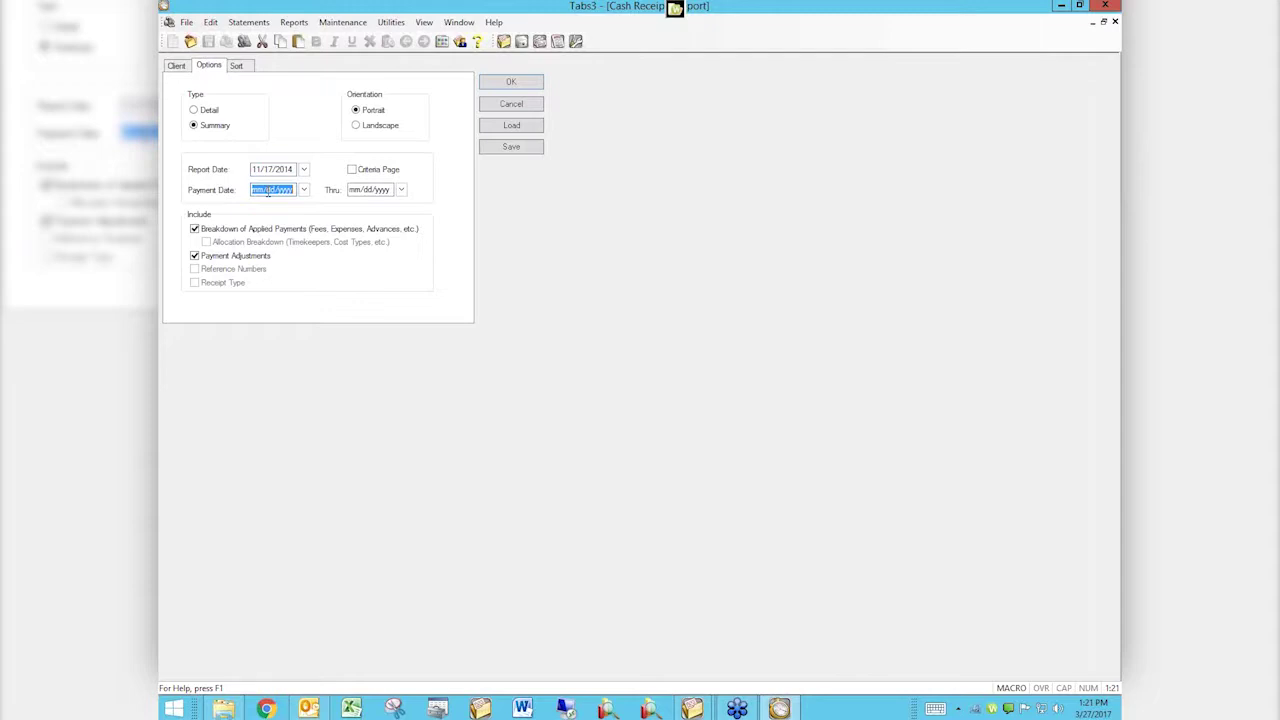
click(530, 105)
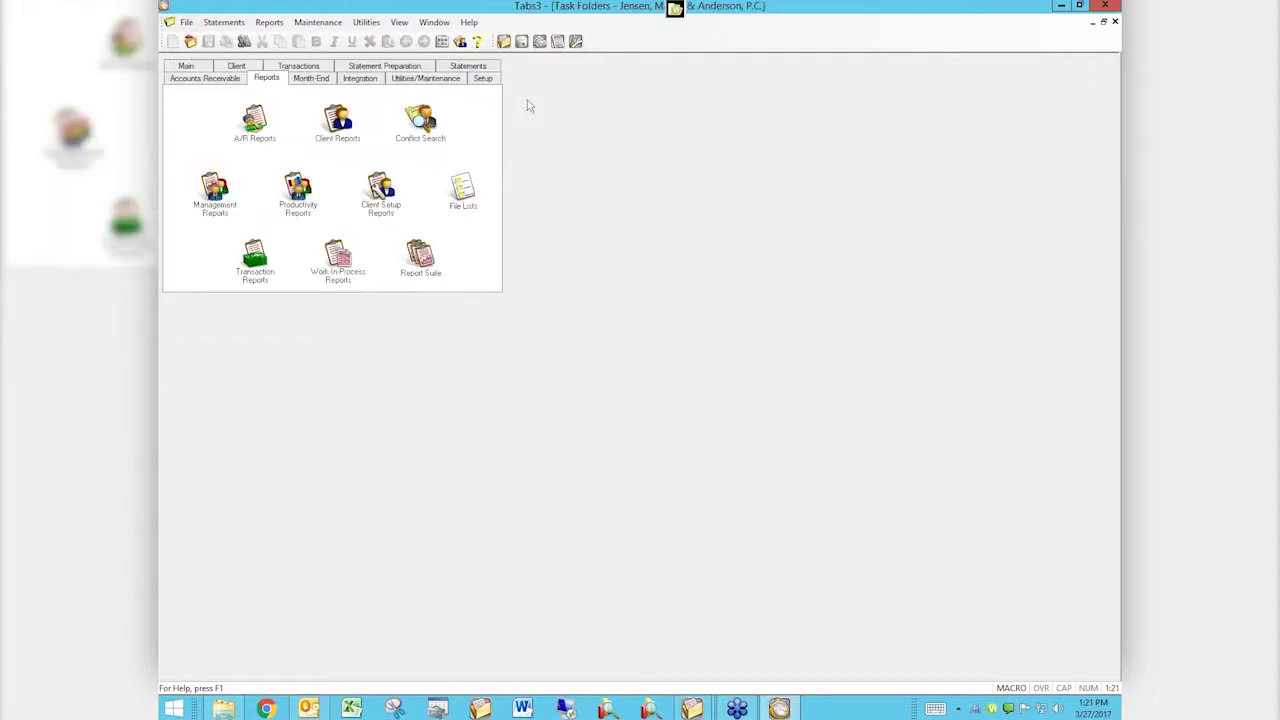
click(425, 258)
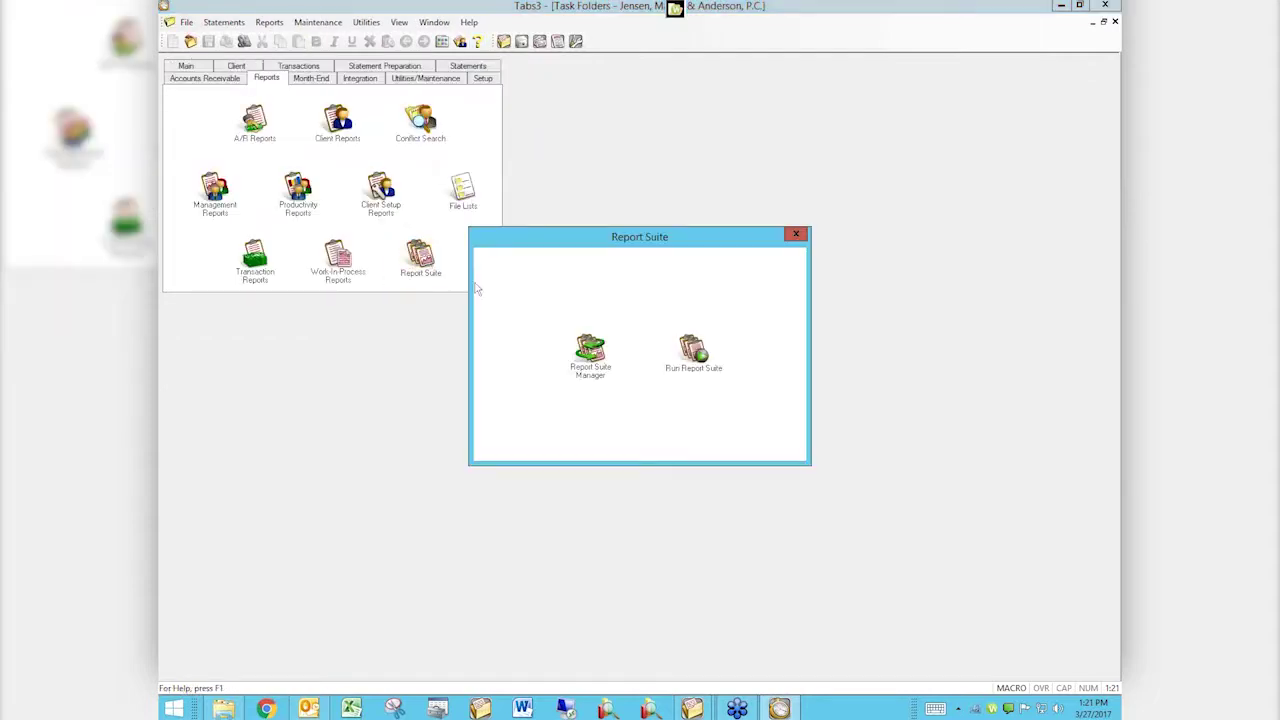
click(796, 236)
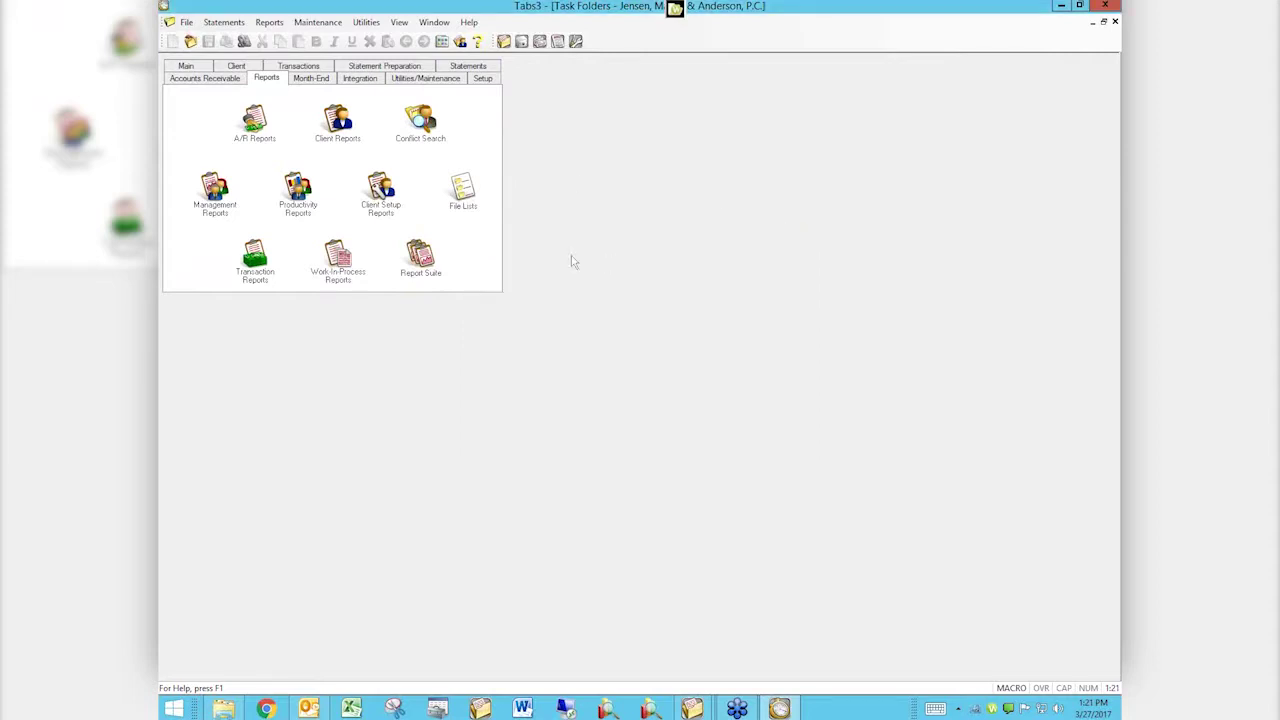
click(218, 203)
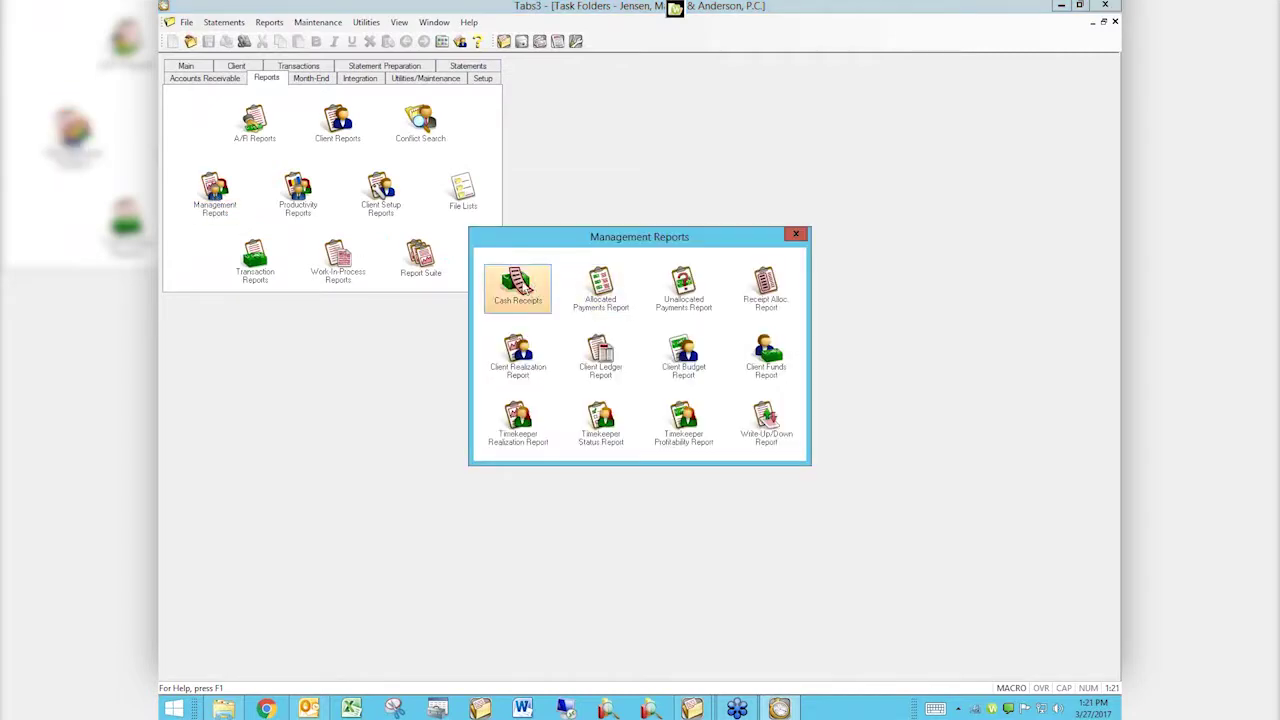
click(797, 234)
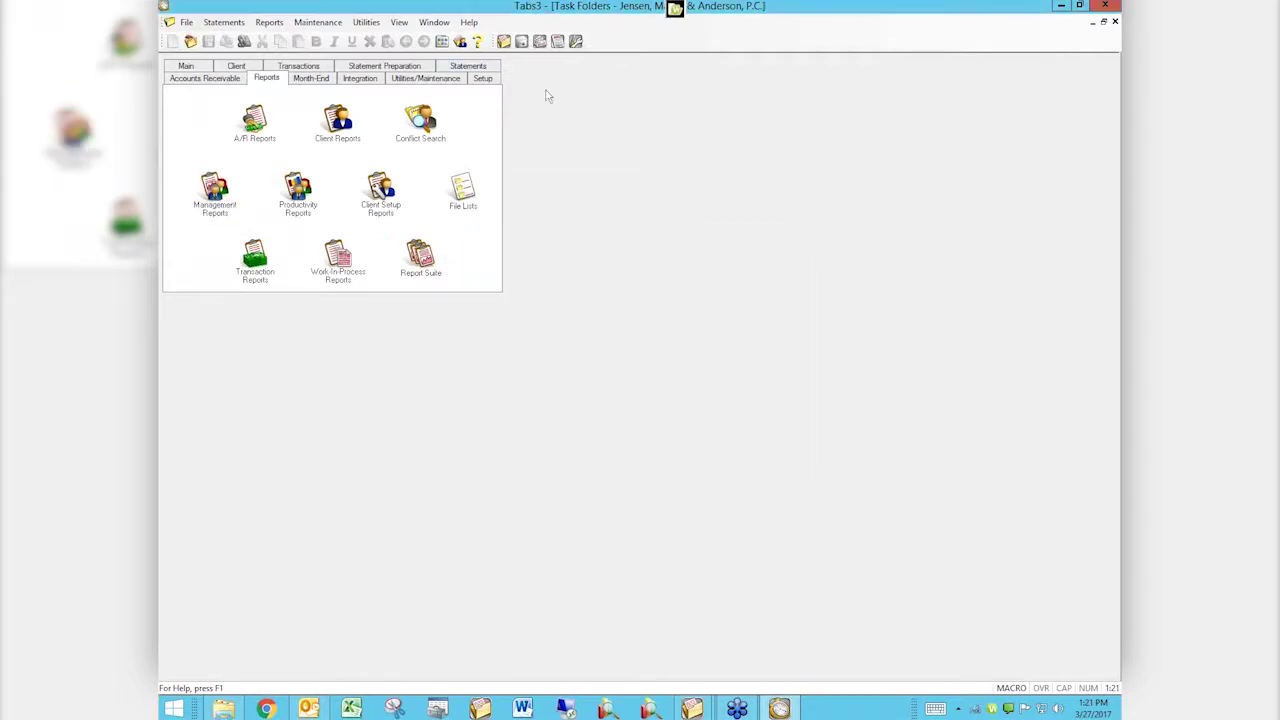
Open the Report Suite Manager and read its help topic, including how report definitions are added, removed and rebuilt
click(441, 242)
click(600, 350)
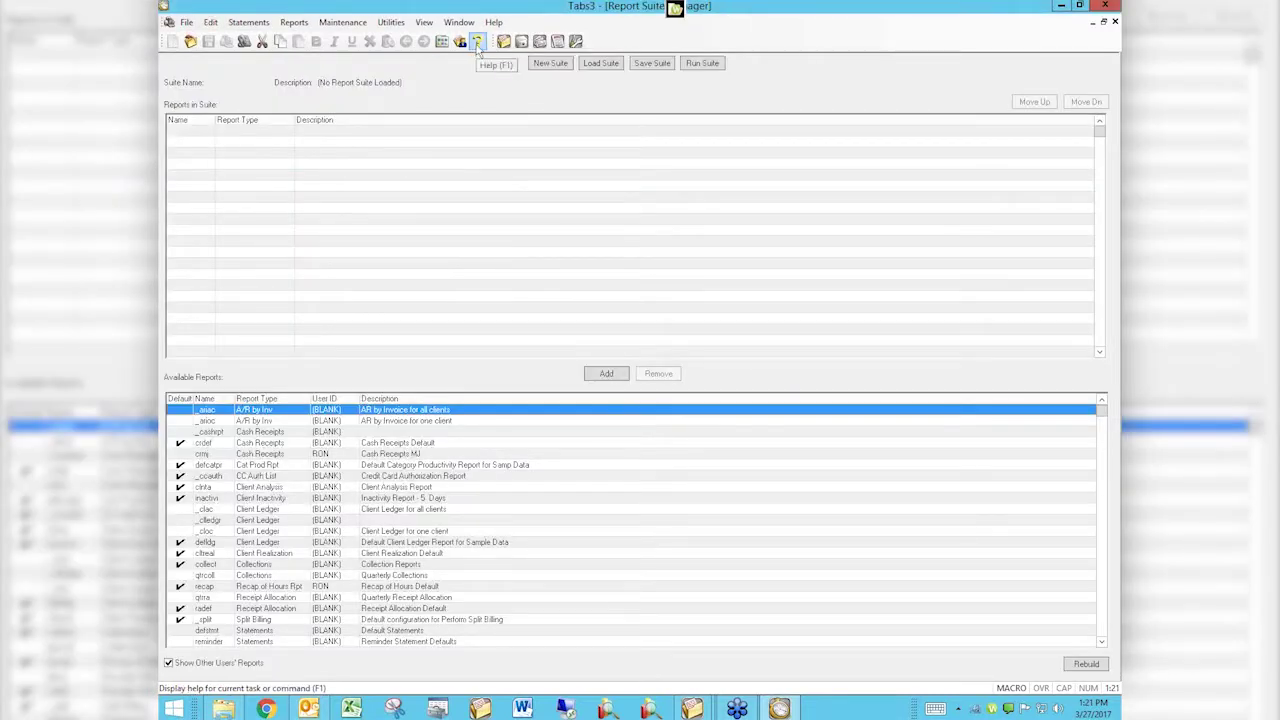
click(477, 42)
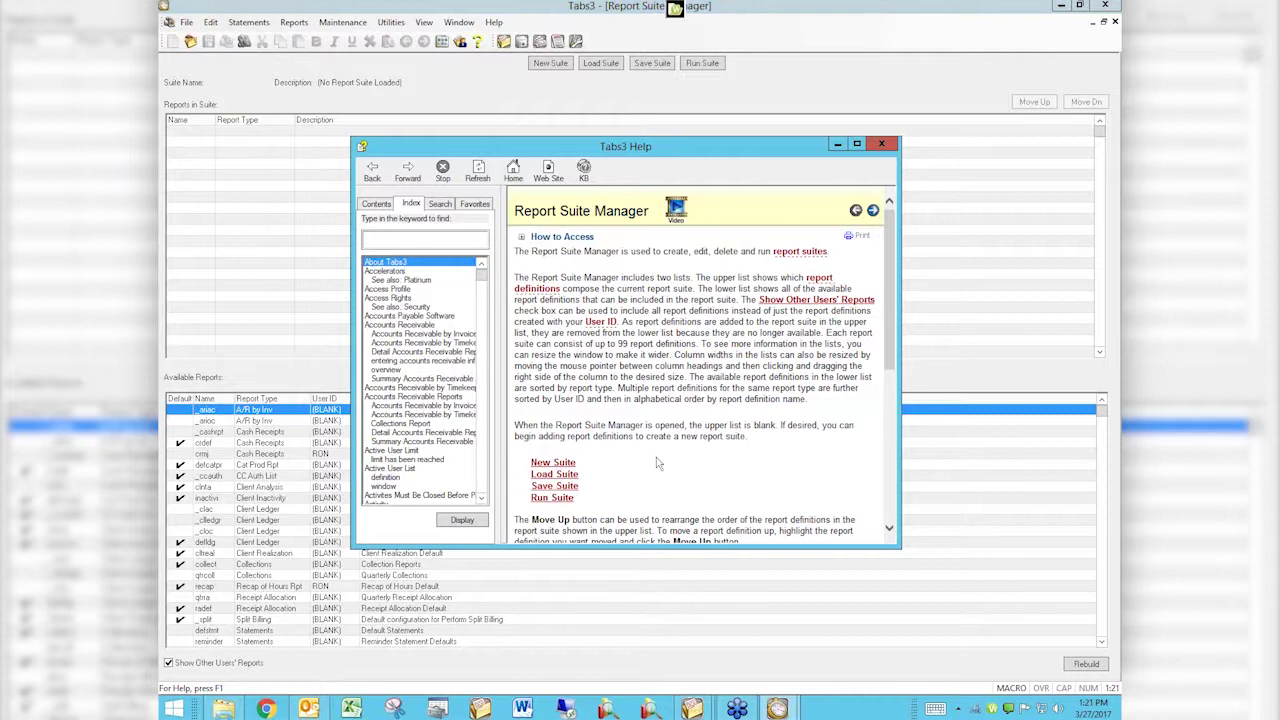
scroll(892, 481, down, 5)
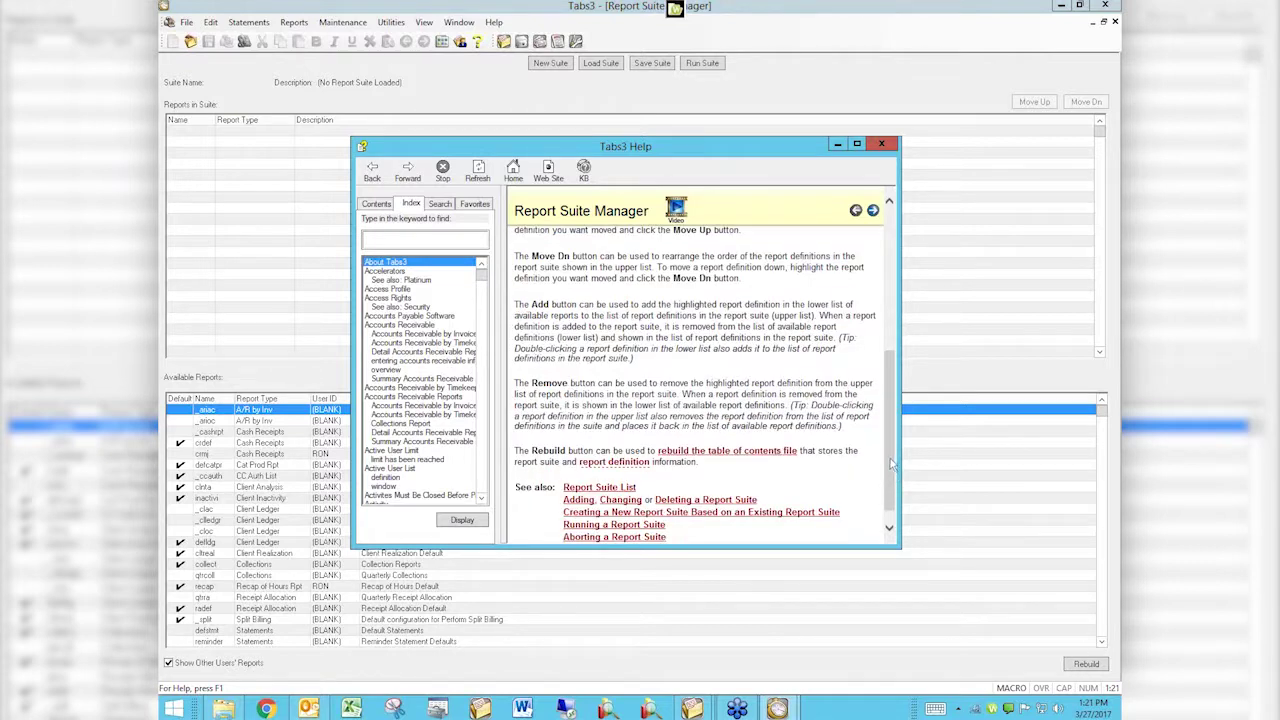
scroll(891, 466, down, 1)
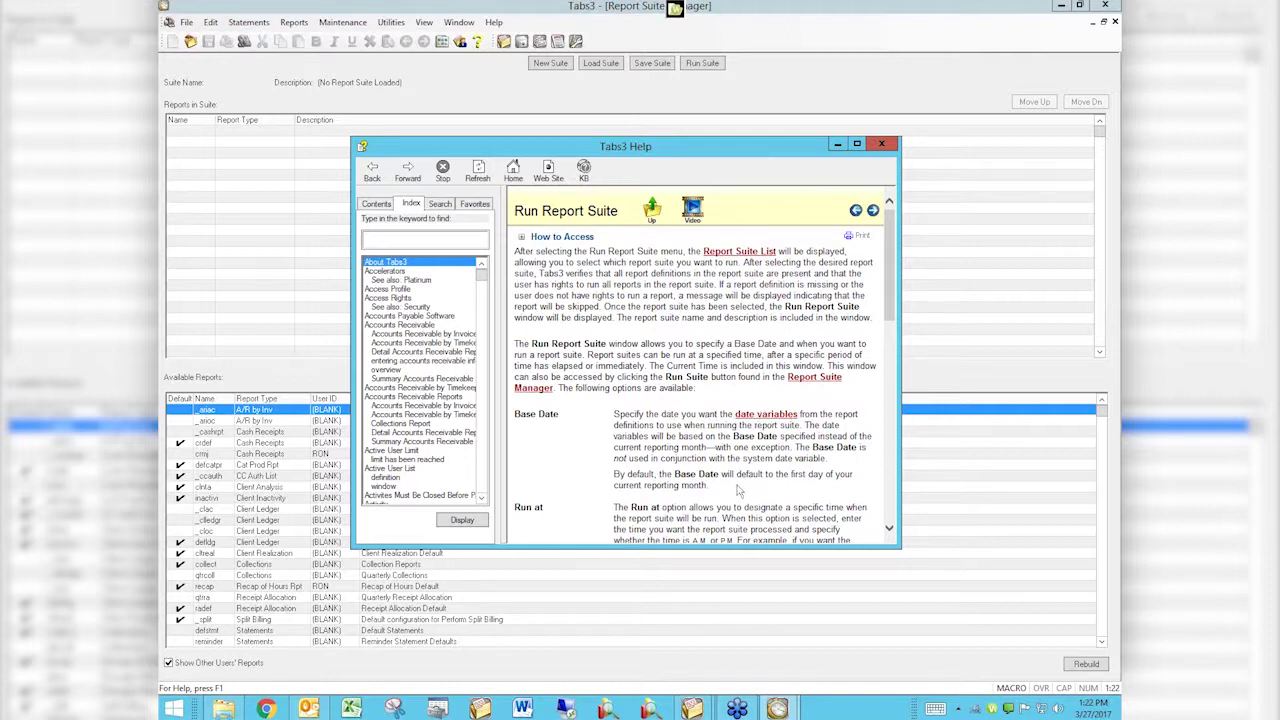
Read the Run Report Suite help on Base Date and scheduling, follow its date variables topic, and close the help
scroll(697, 435, down, 2)
scroll(697, 443, down, 4)
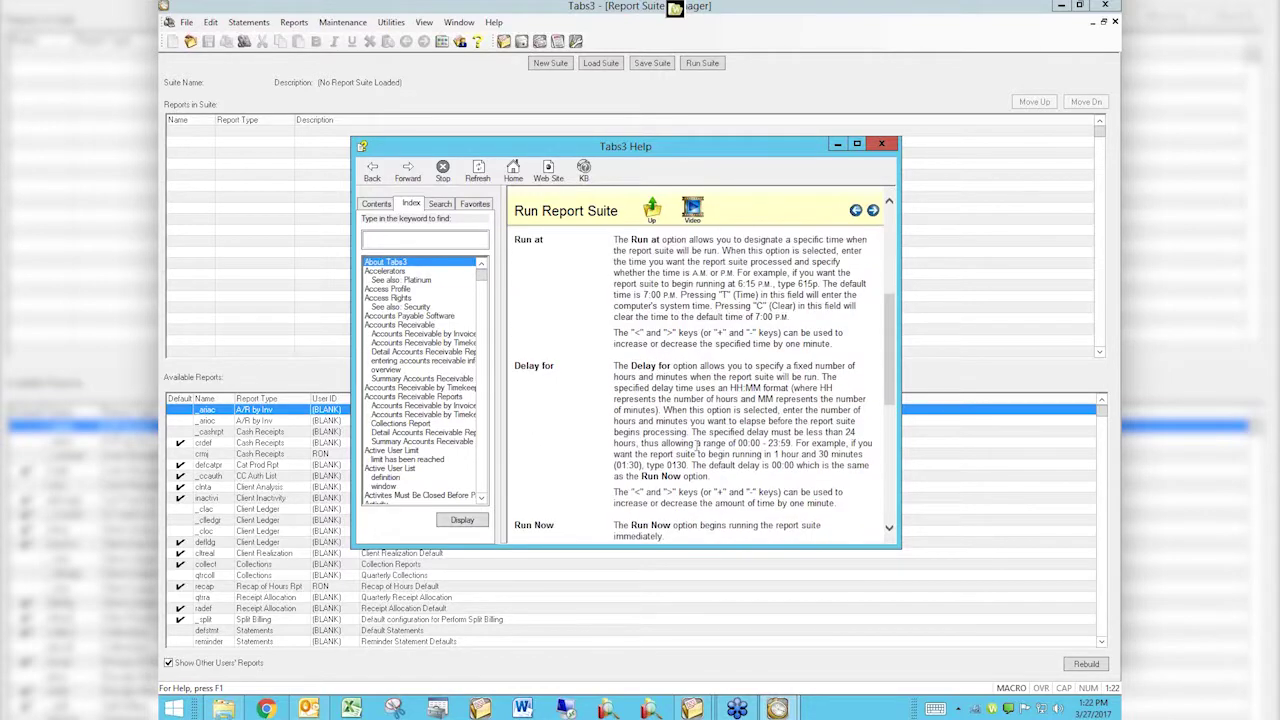
scroll(628, 440, down, 9)
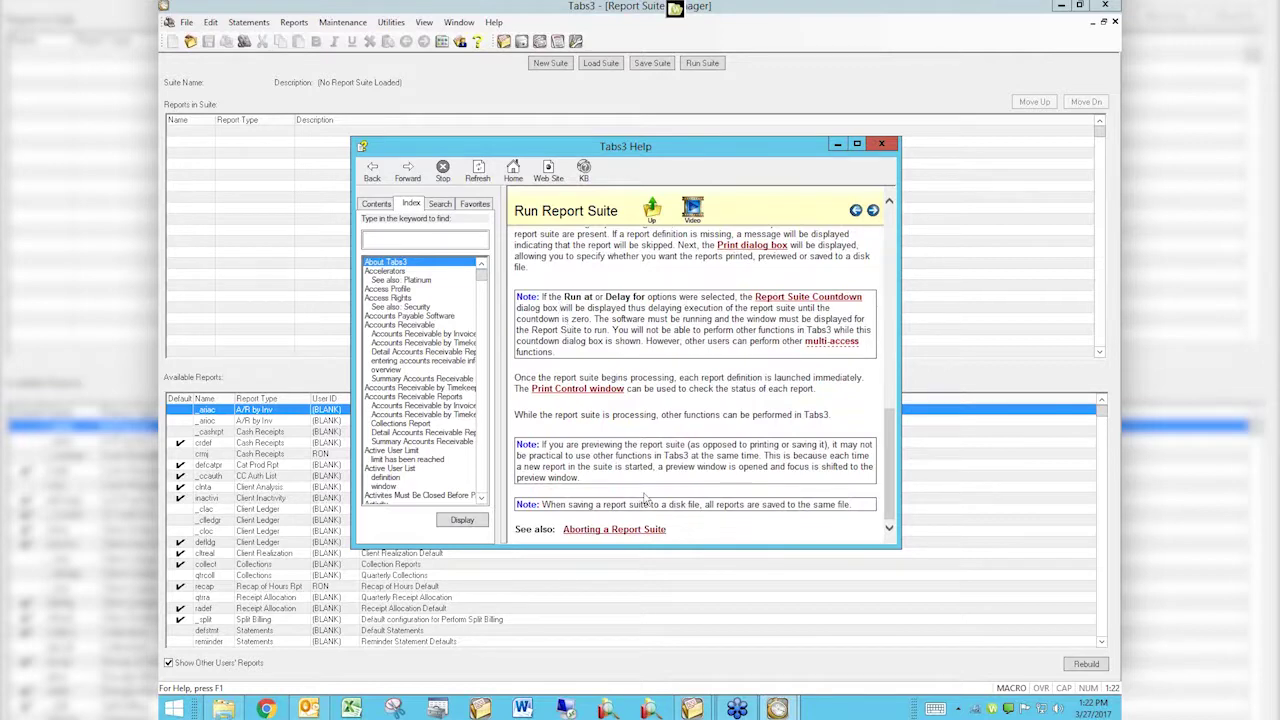
drag(888, 460, 888, 240)
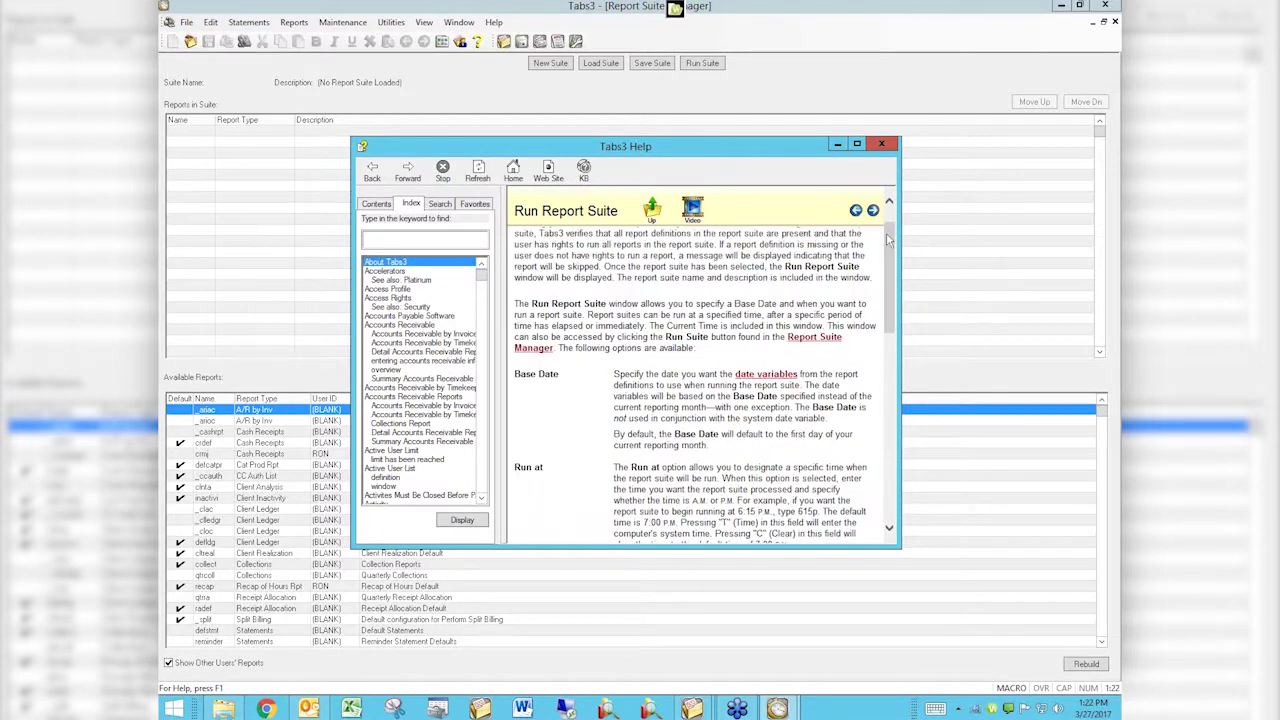
click(766, 374)
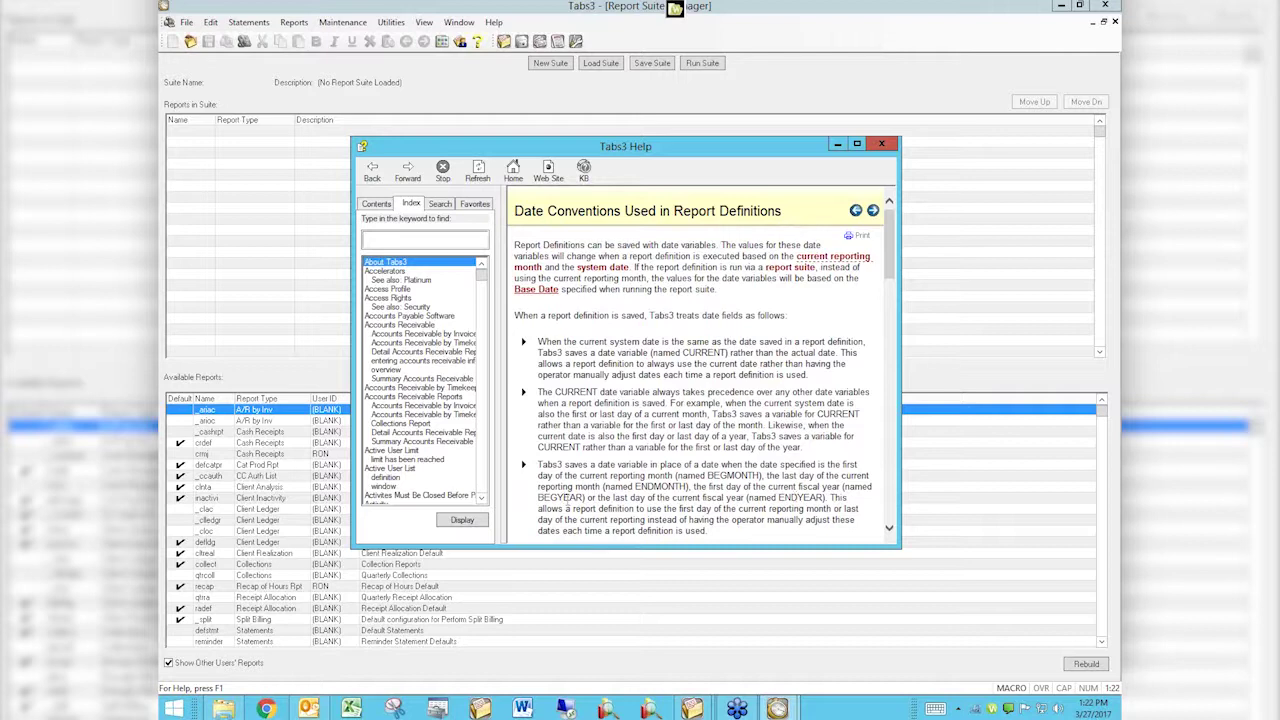
click(882, 145)
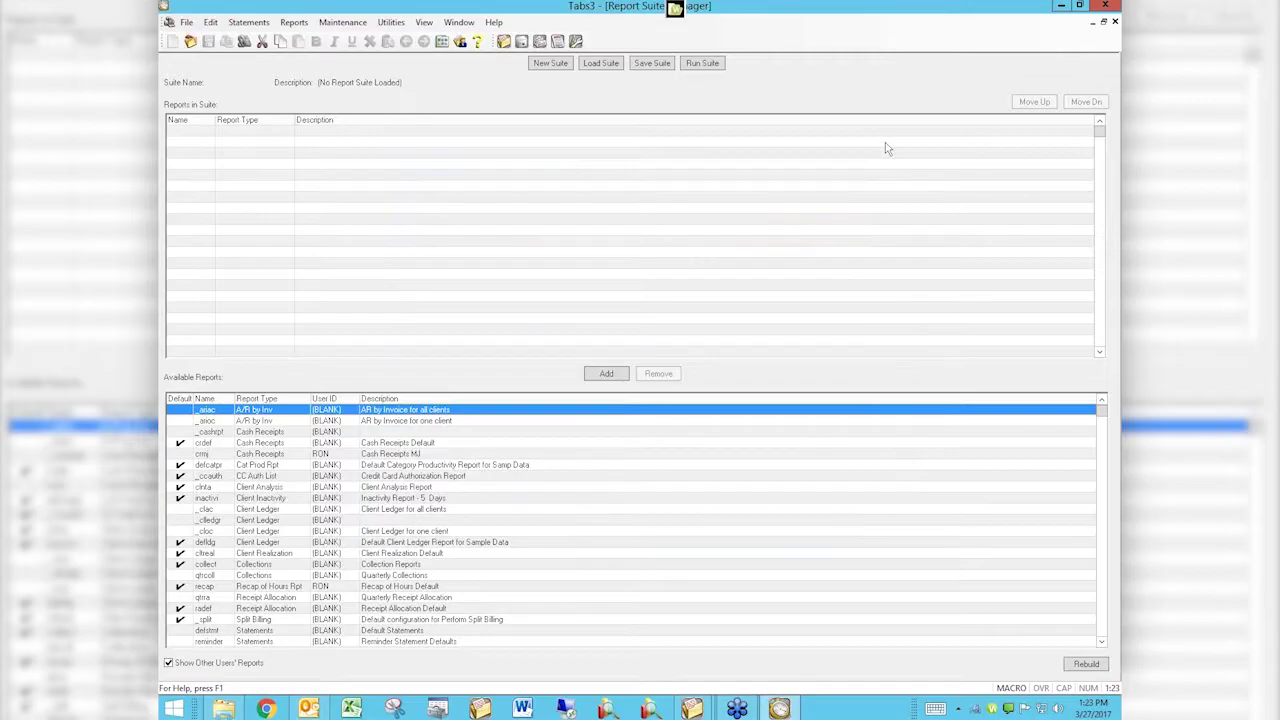
Close Tabs3, launch it again from tabs.exe, sign in with the user ID, and dismiss the sample data notice
click(1105, 6)
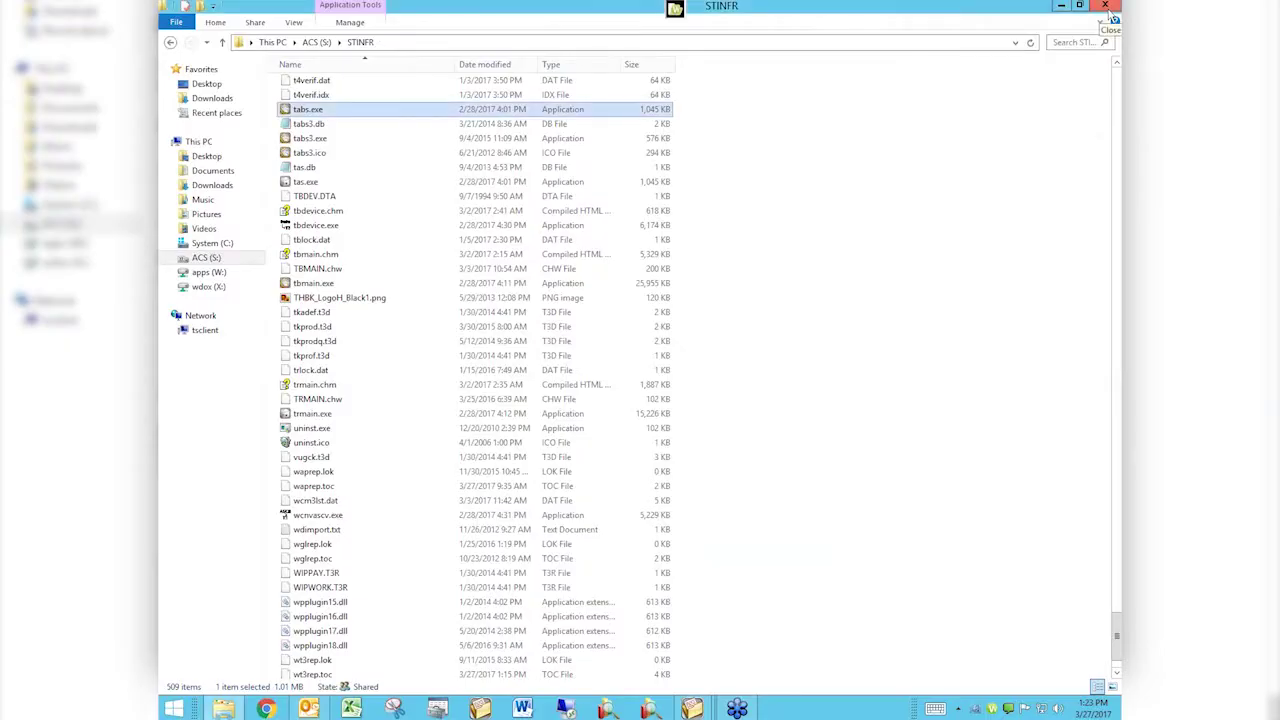
click(1108, 9)
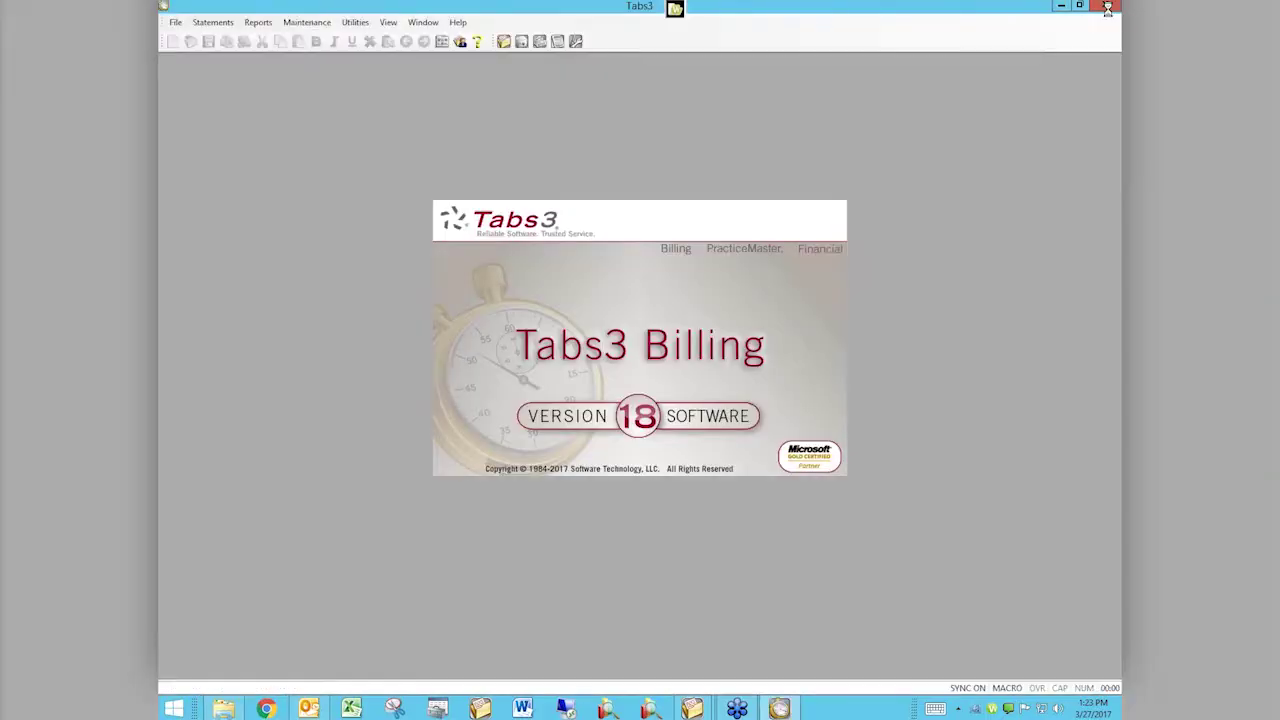
text(RO)
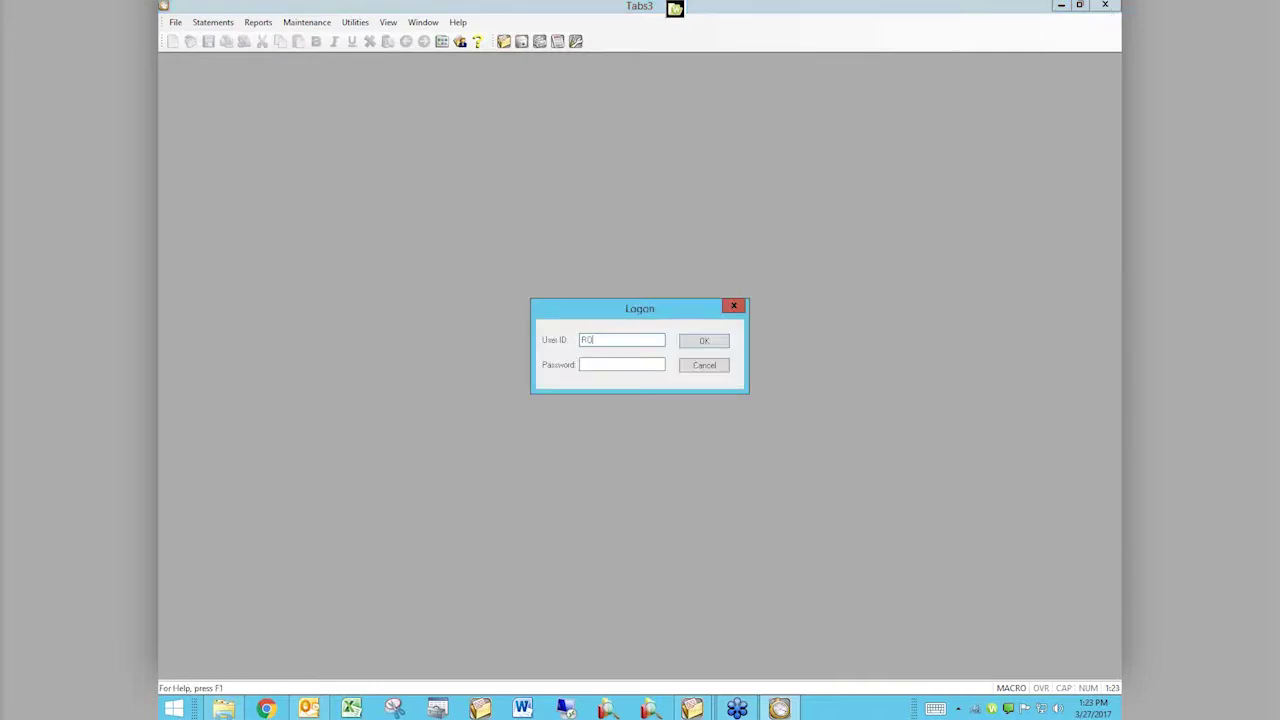
text(N)
key(Return)
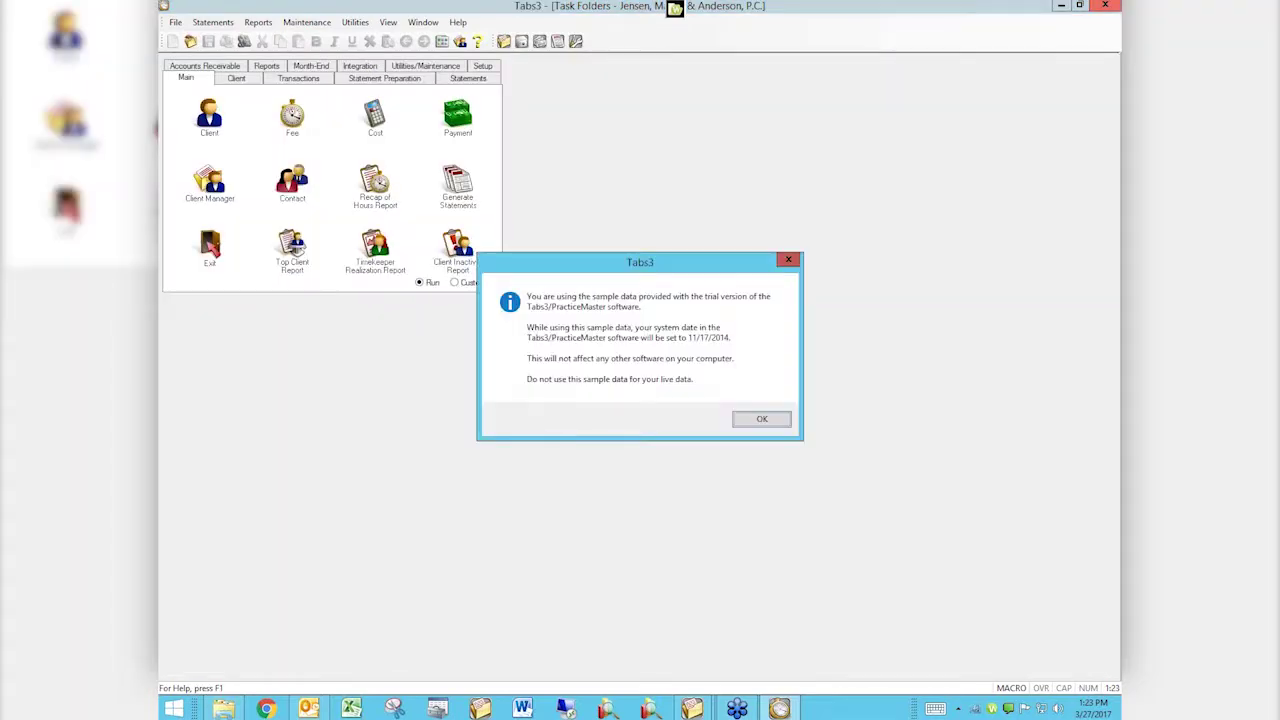
click(761, 421)
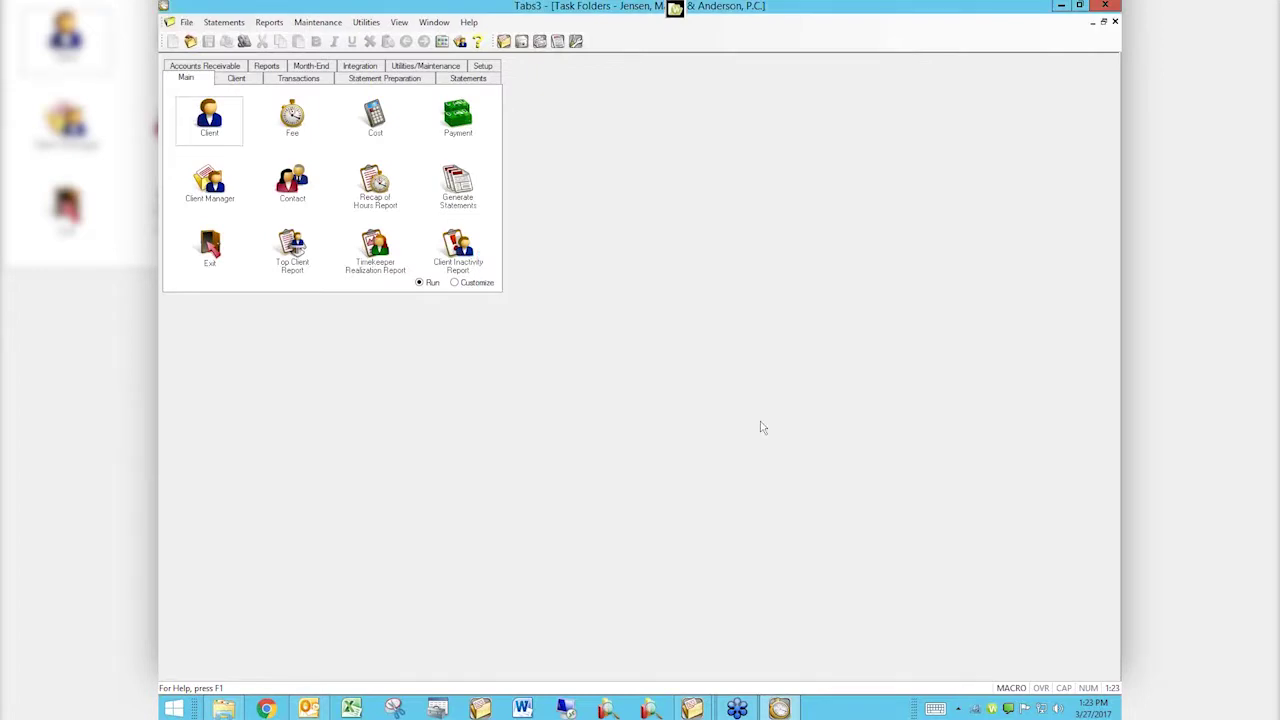
Open the Detail A/R Report and look over its help topic and its list of saved report definitions
click(267, 67)
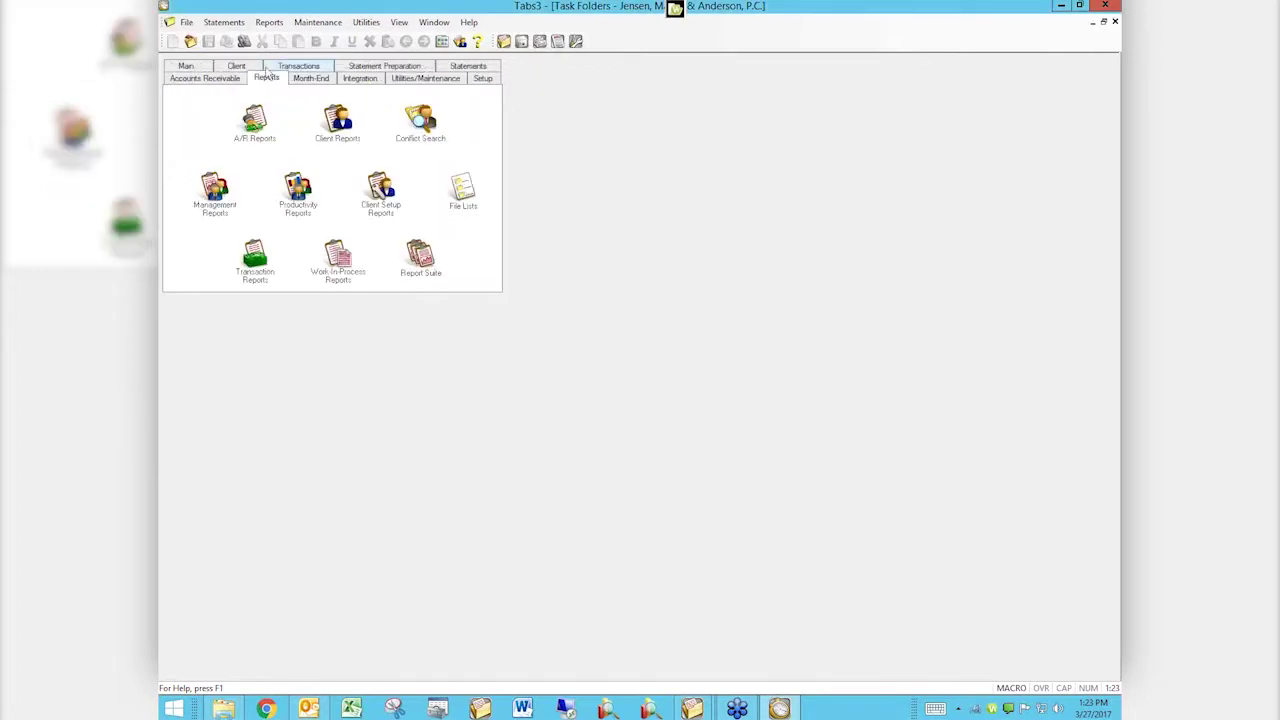
click(254, 122)
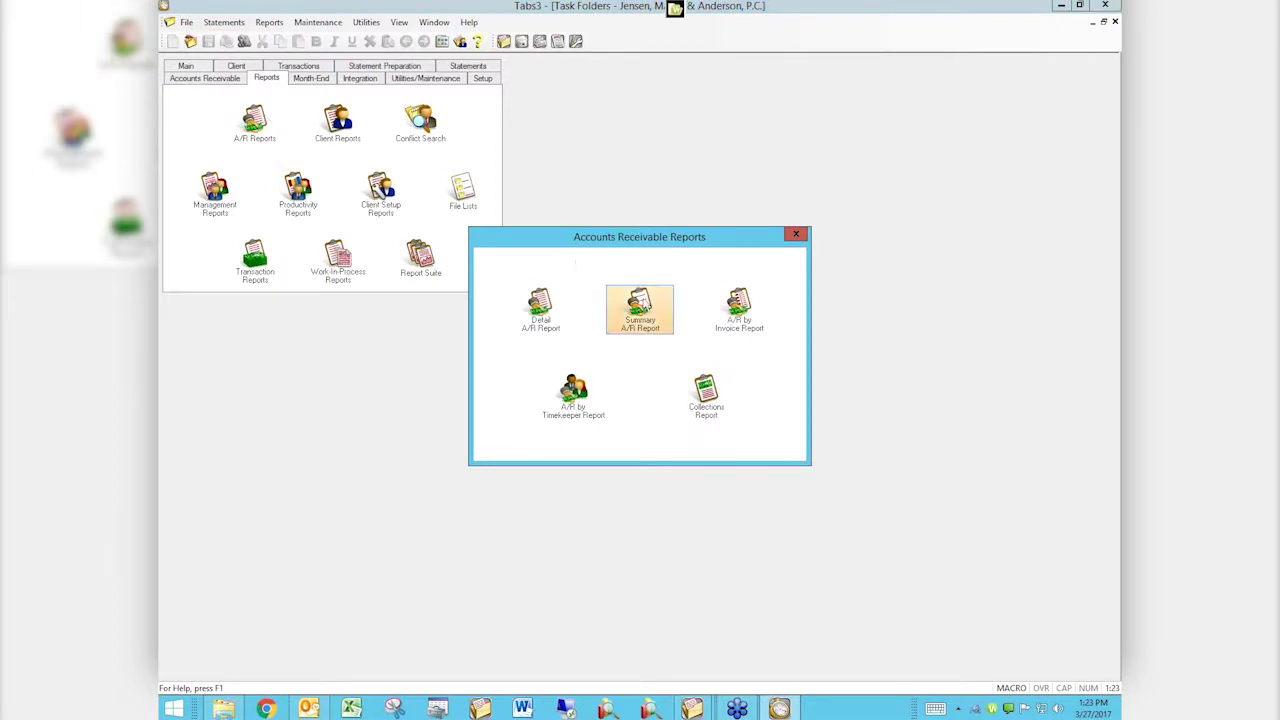
click(541, 305)
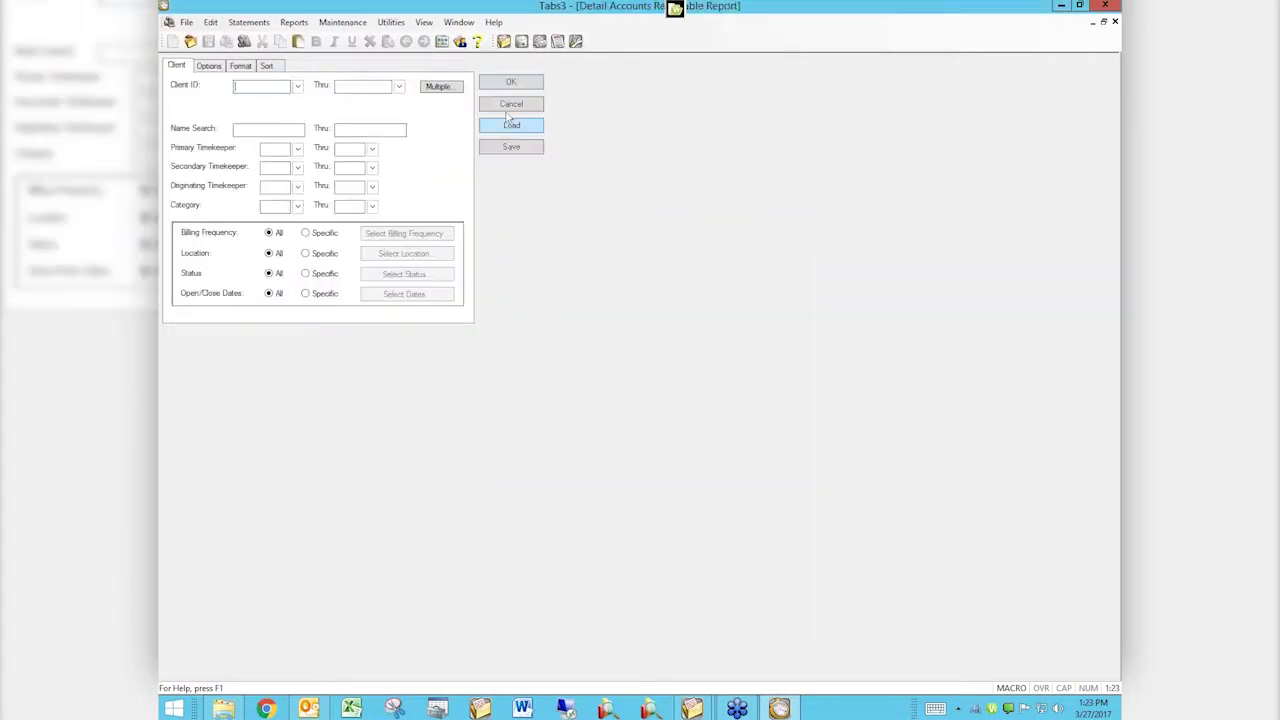
click(477, 41)
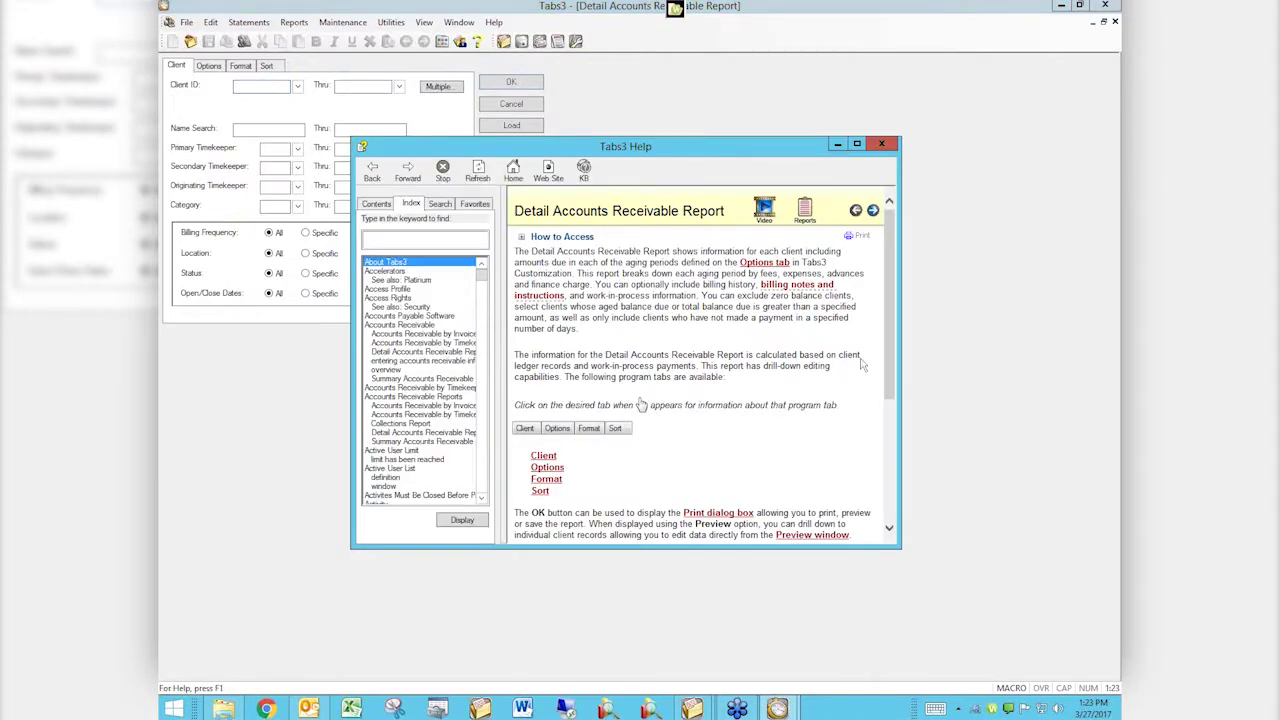
click(884, 145)
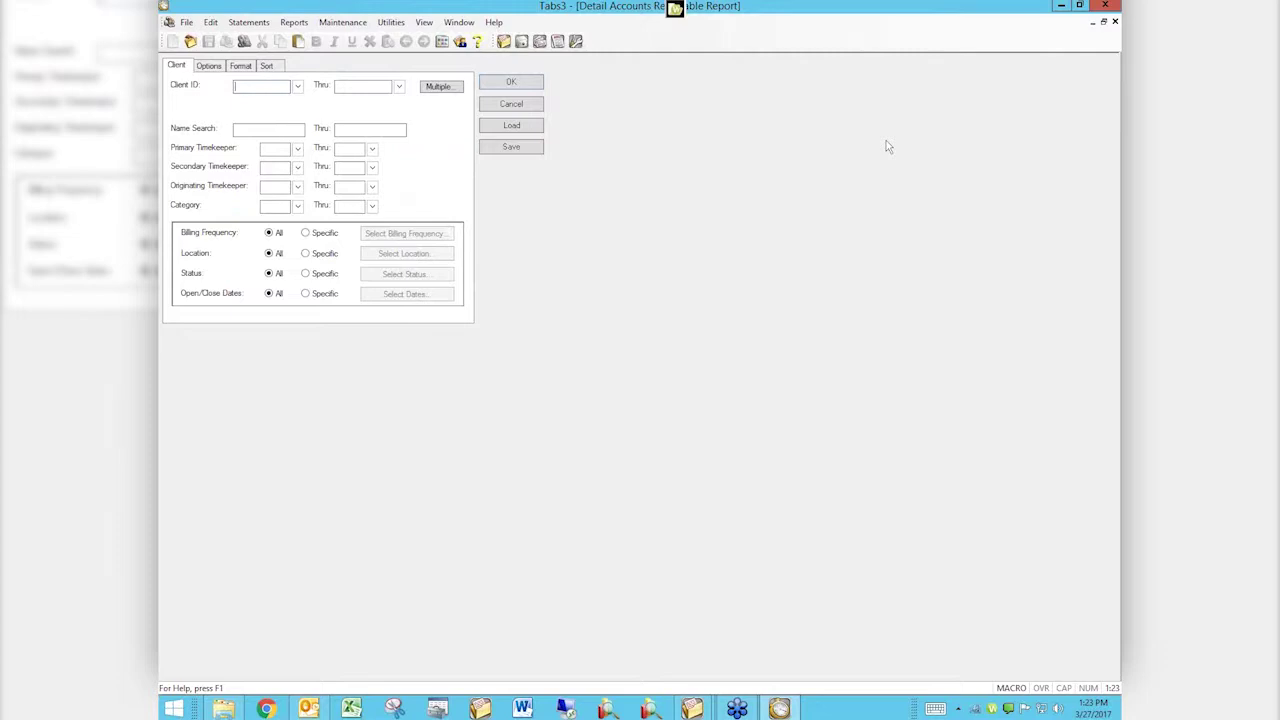
click(516, 128)
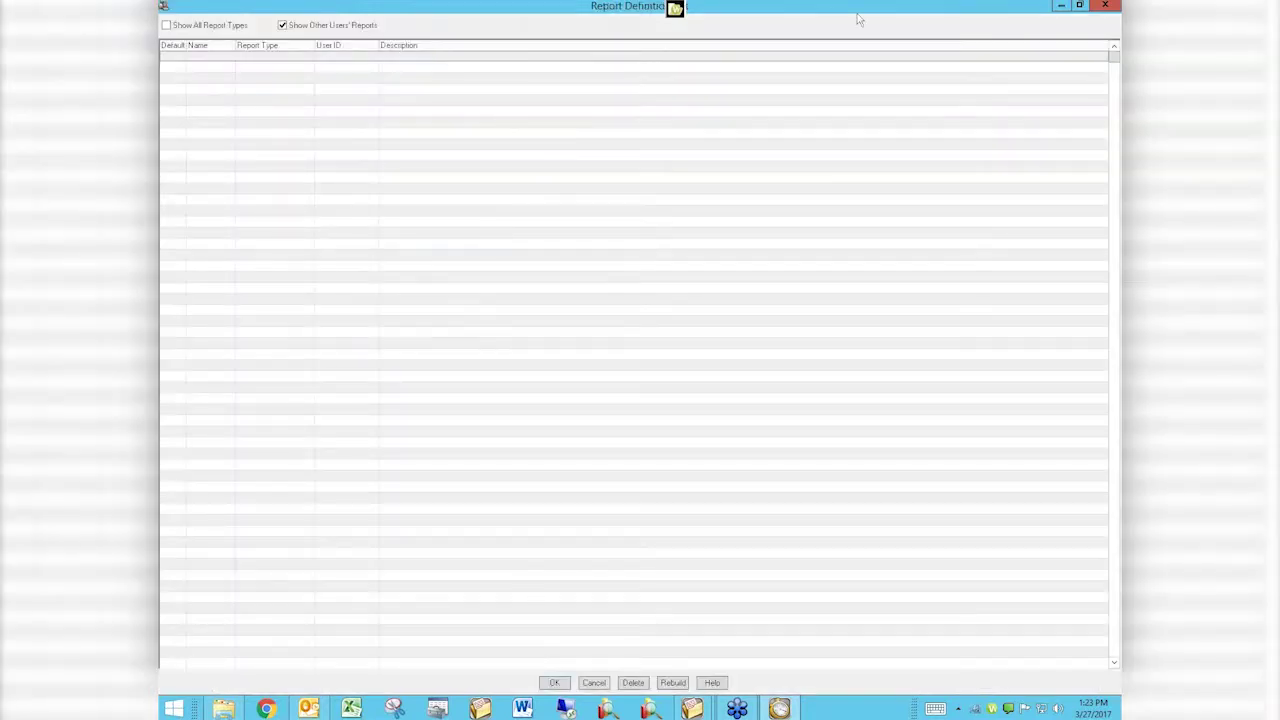
click(1105, 6)
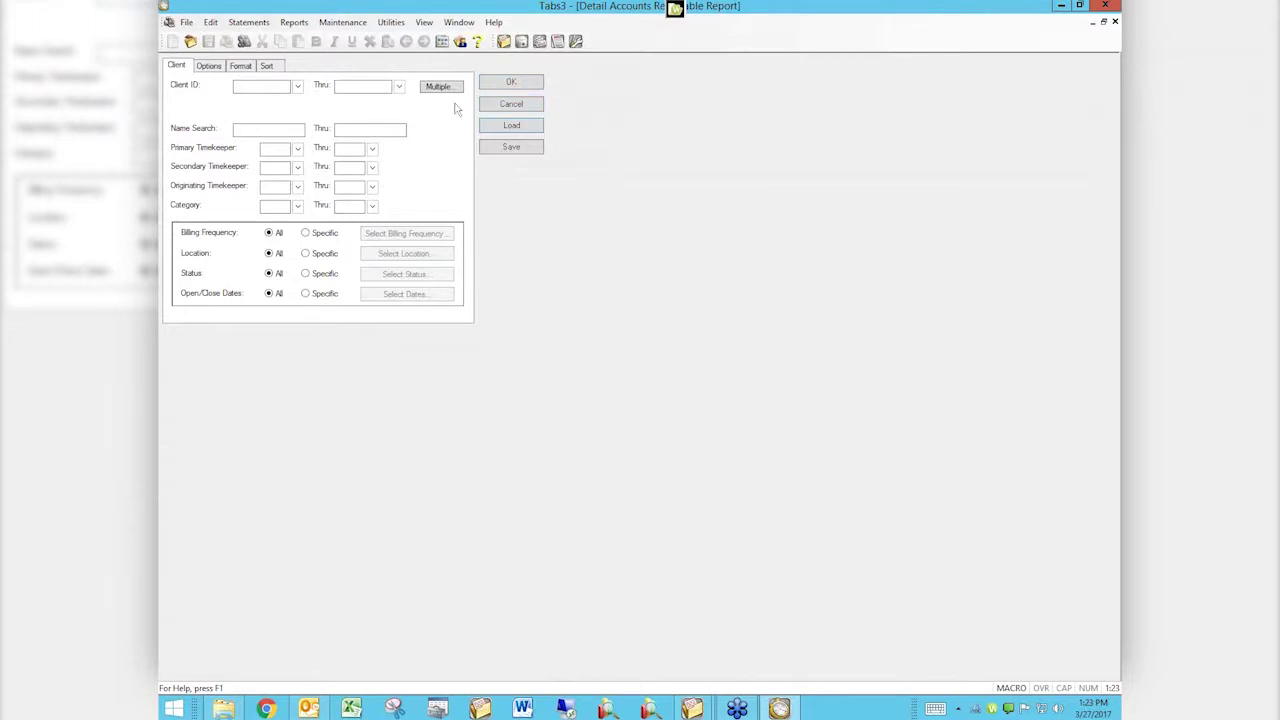
Check the Detail A/R Report's date options, read its help note on the WIP Cut-Off Date, and close the report
click(214, 68)
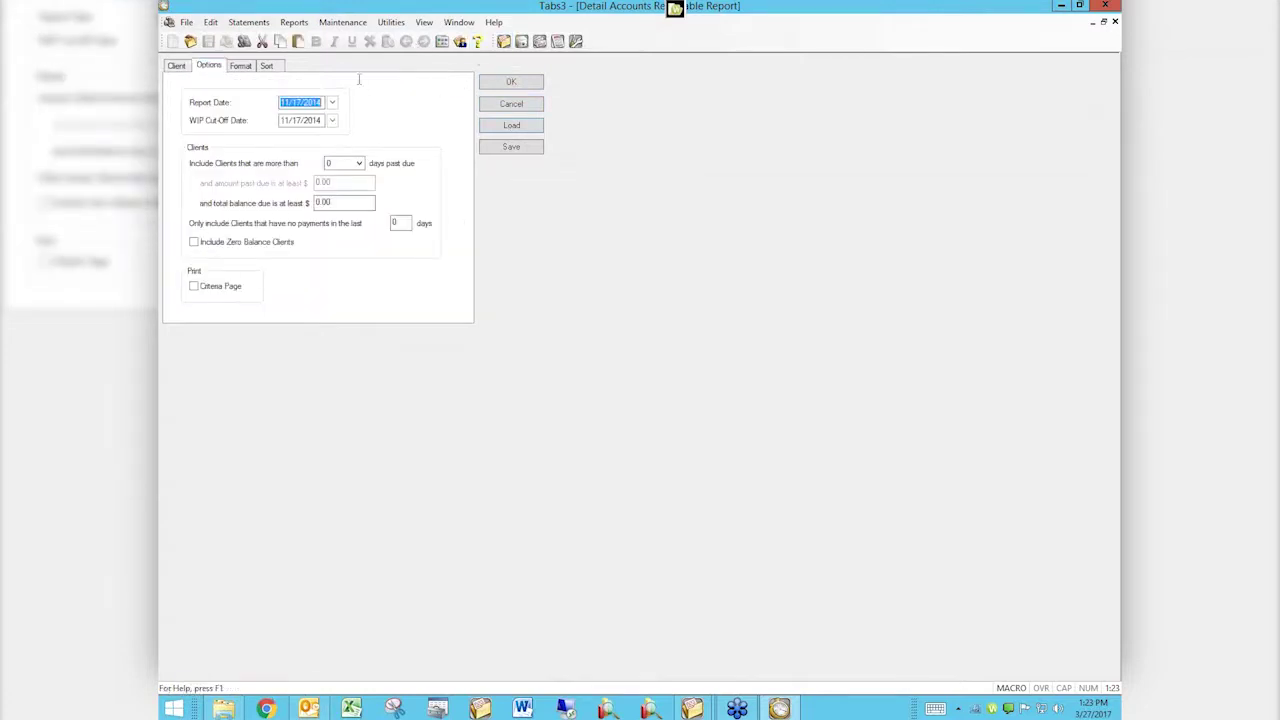
click(477, 41)
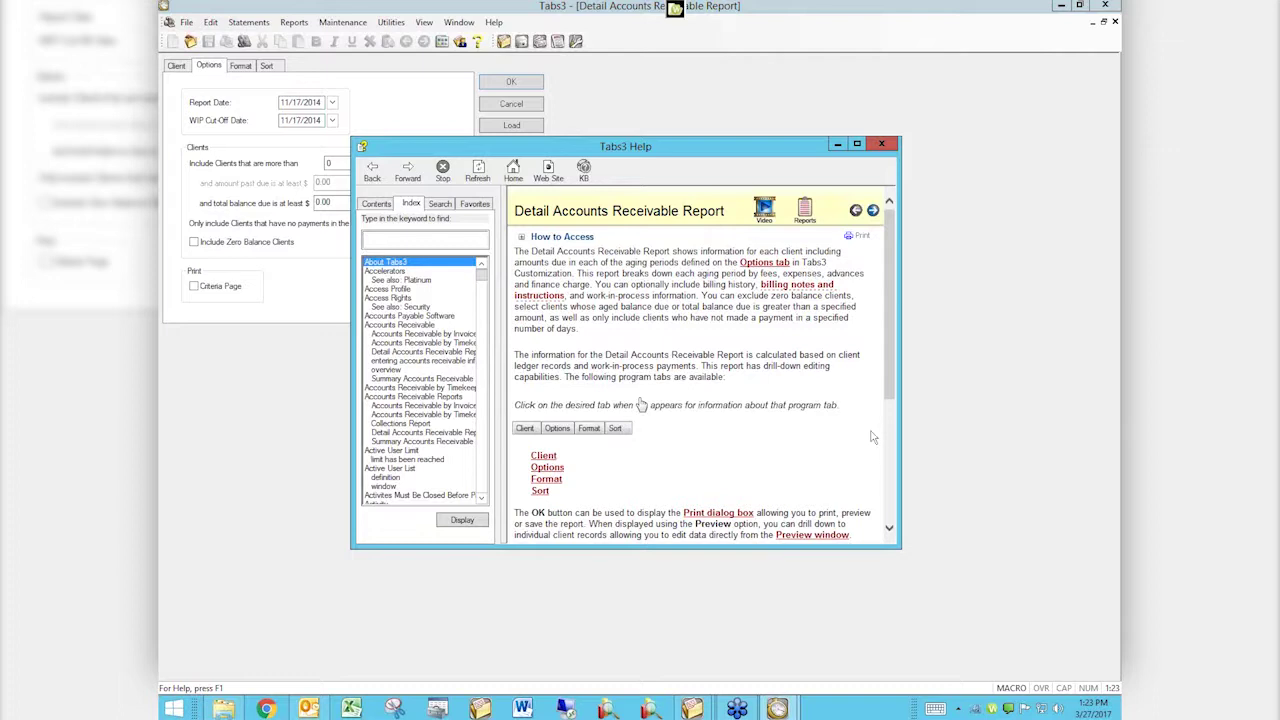
click(885, 457)
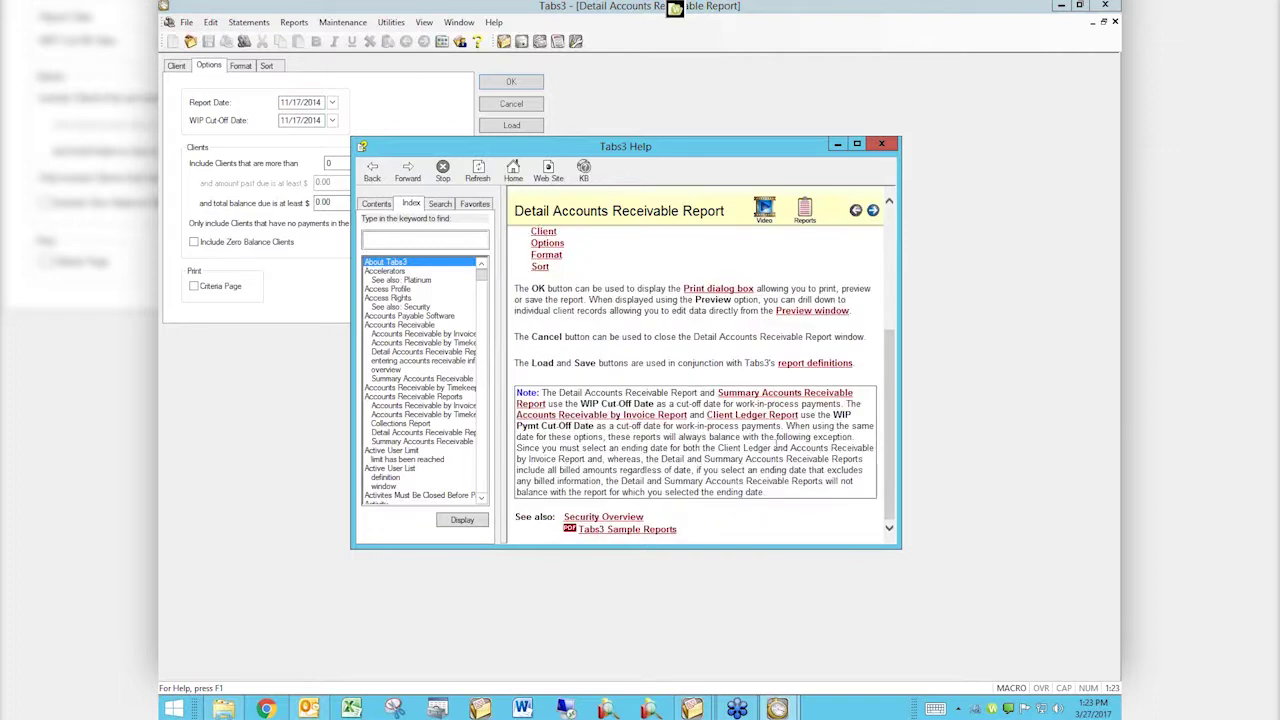
click(882, 145)
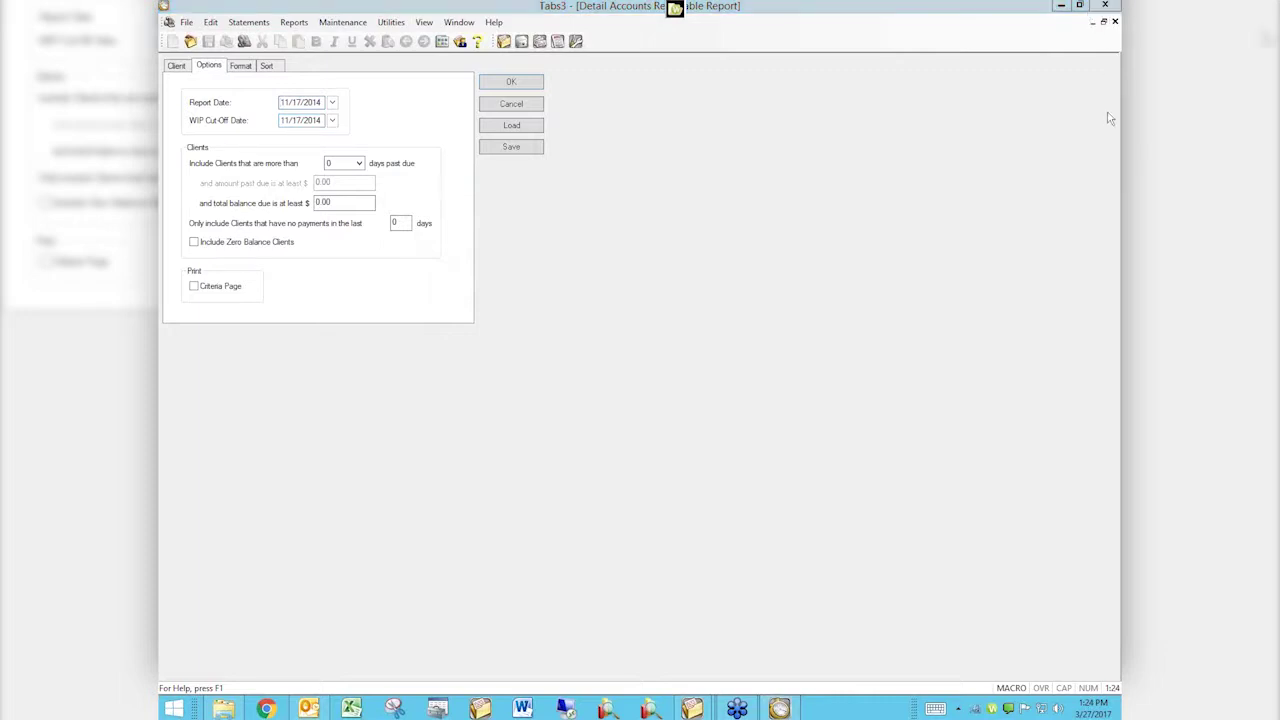
click(1115, 22)
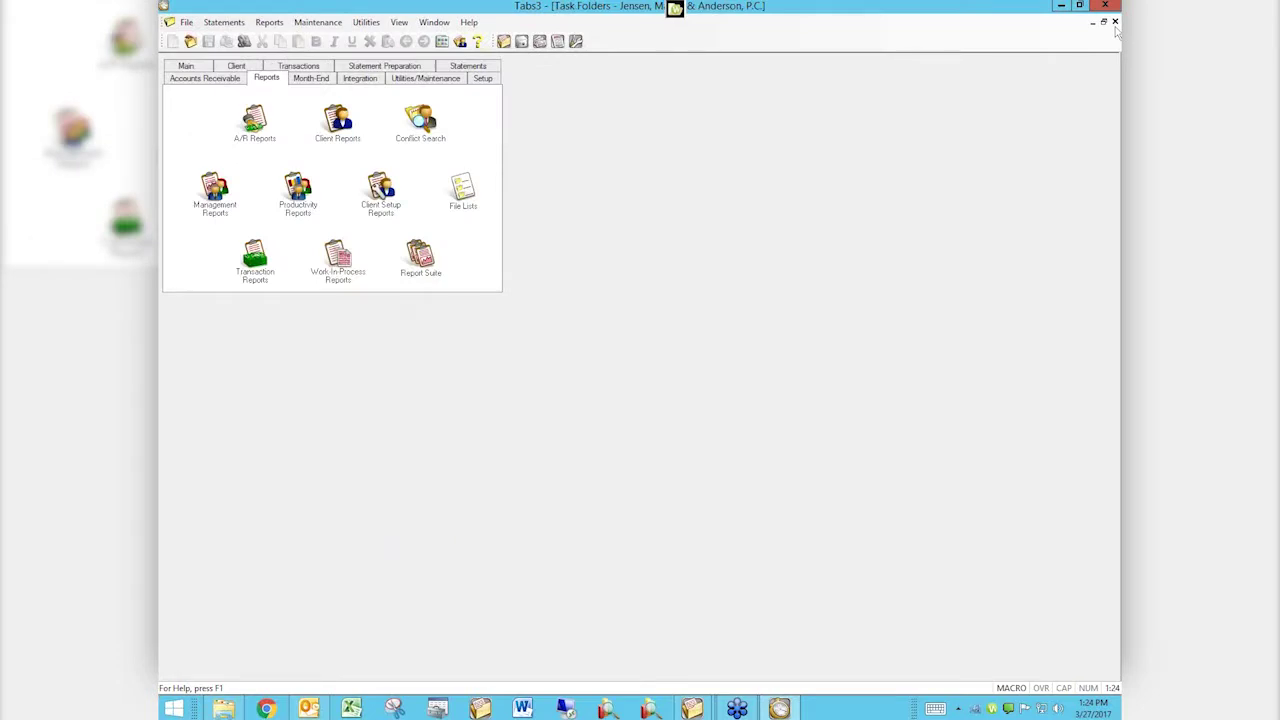
Reopen the Report Suite Manager and read the Save Suite and New Suite topics in its help
click(425, 260)
double_click(592, 350)
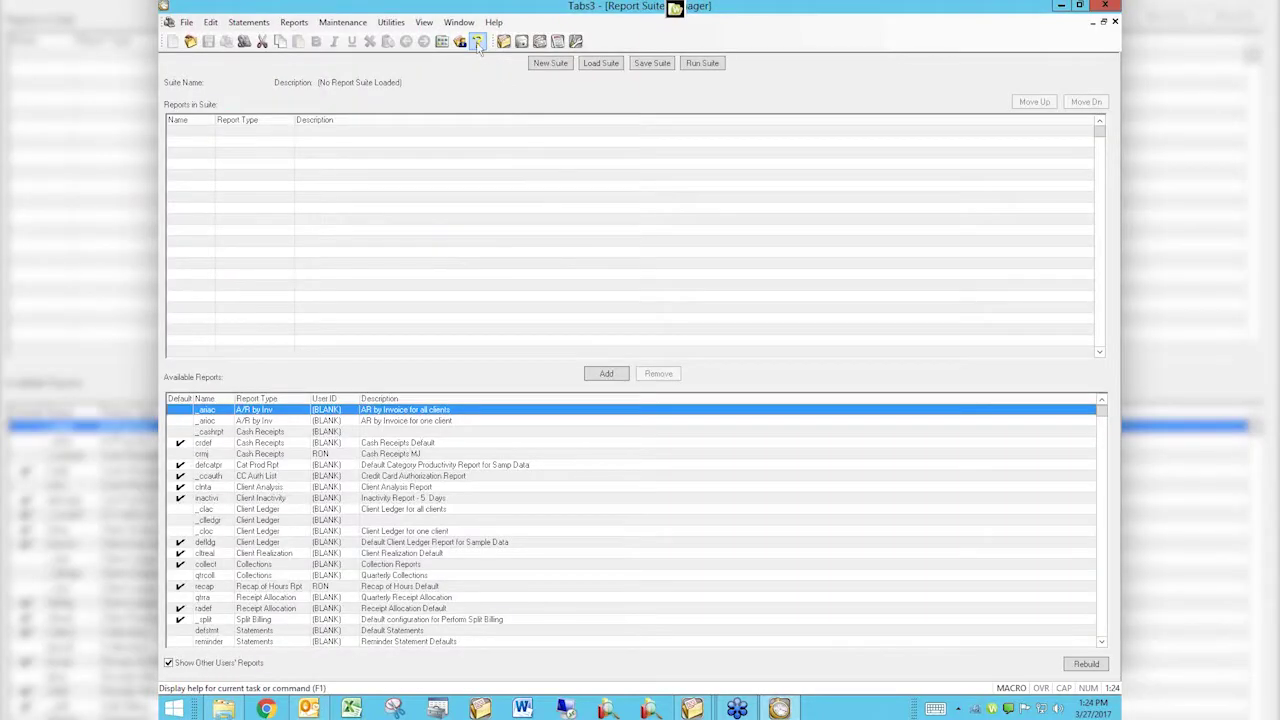
click(479, 43)
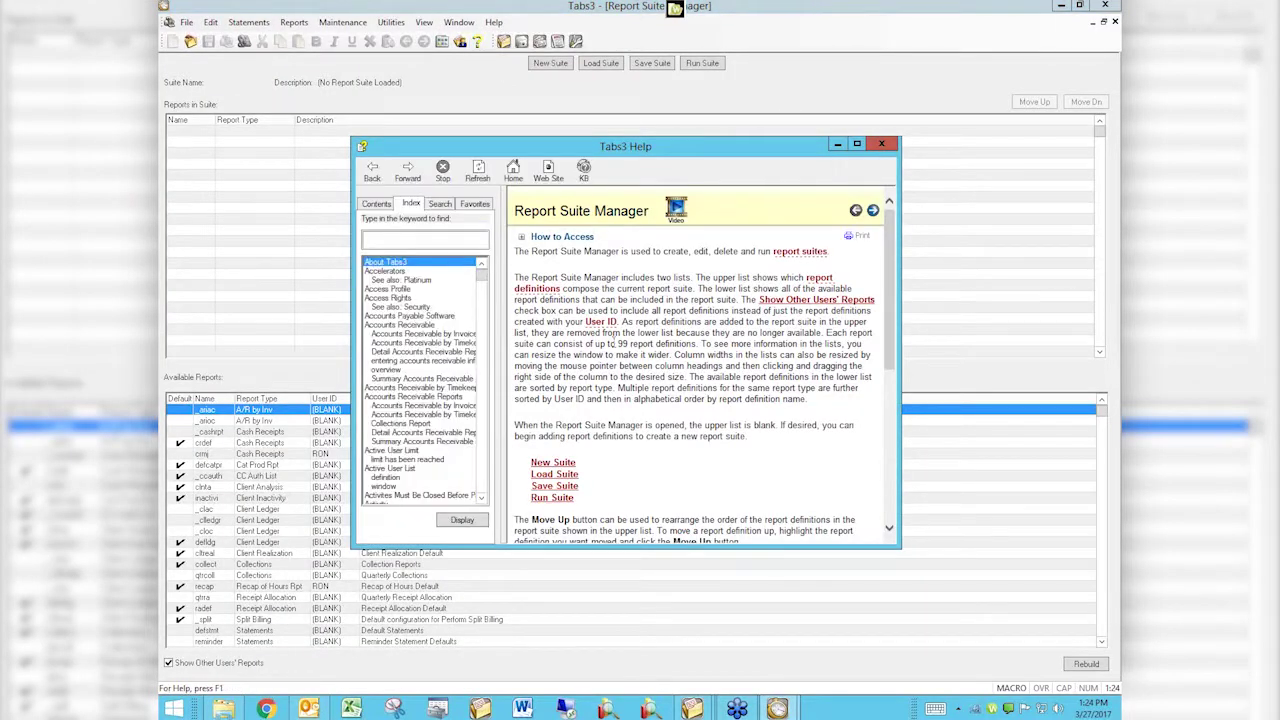
click(561, 486)
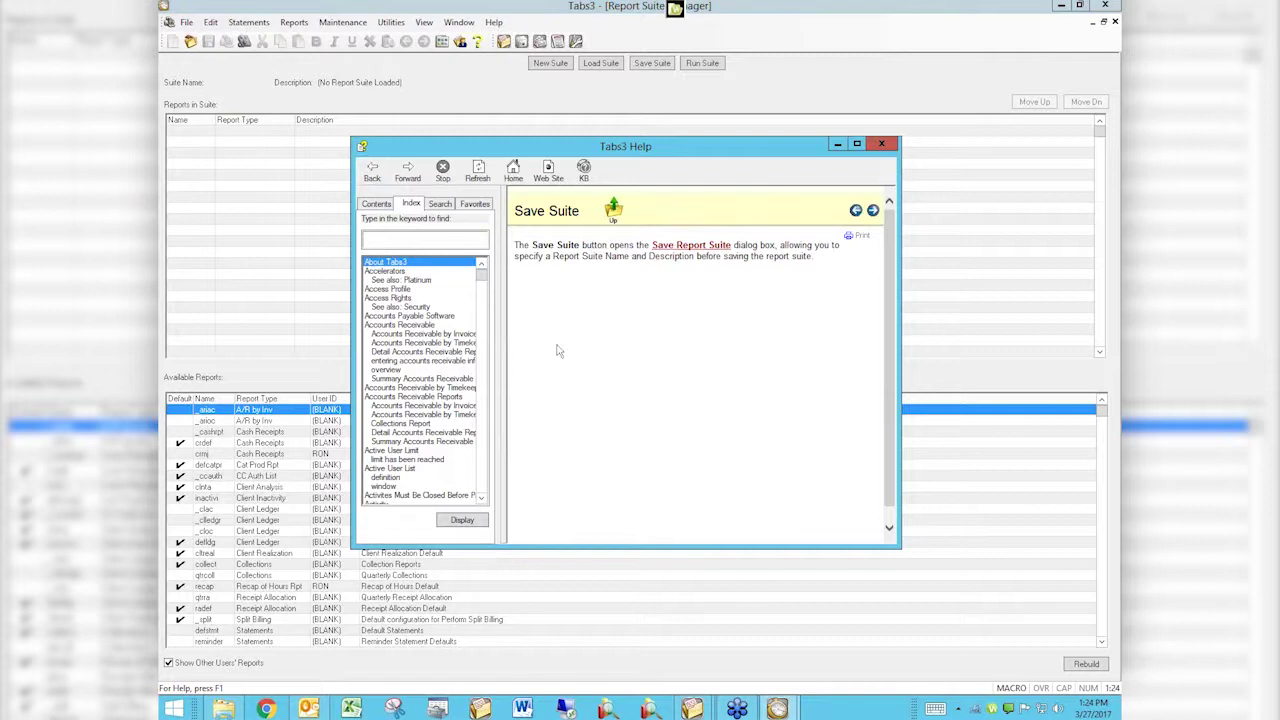
click(378, 171)
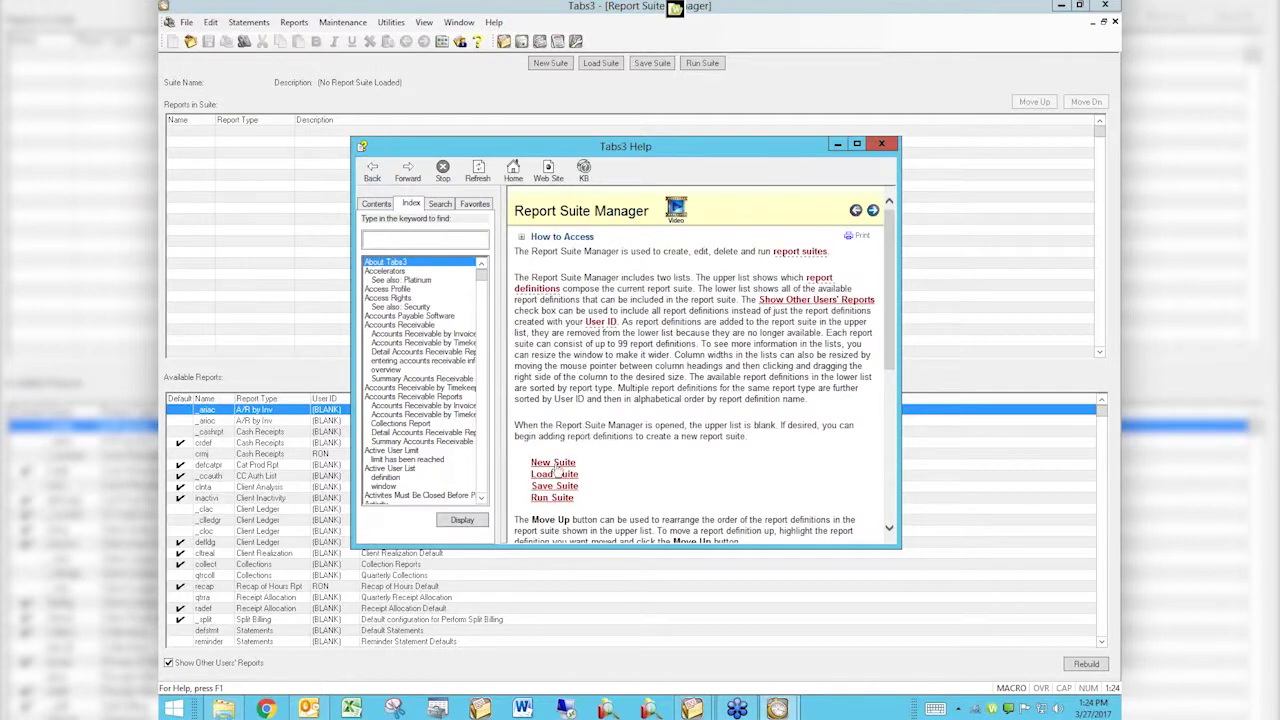
click(555, 465)
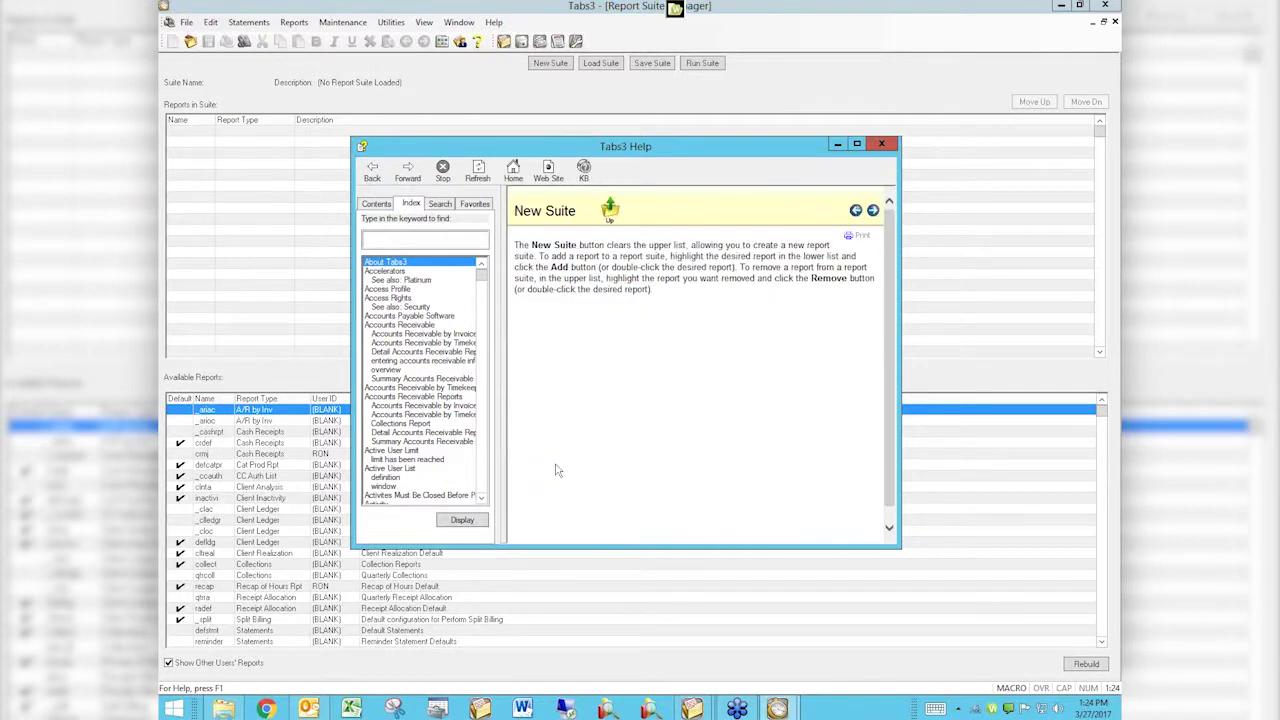
Read the help topics on Run Suite, Run Report Suite and the date conventions used in report definitions, and close the help
click(372, 172)
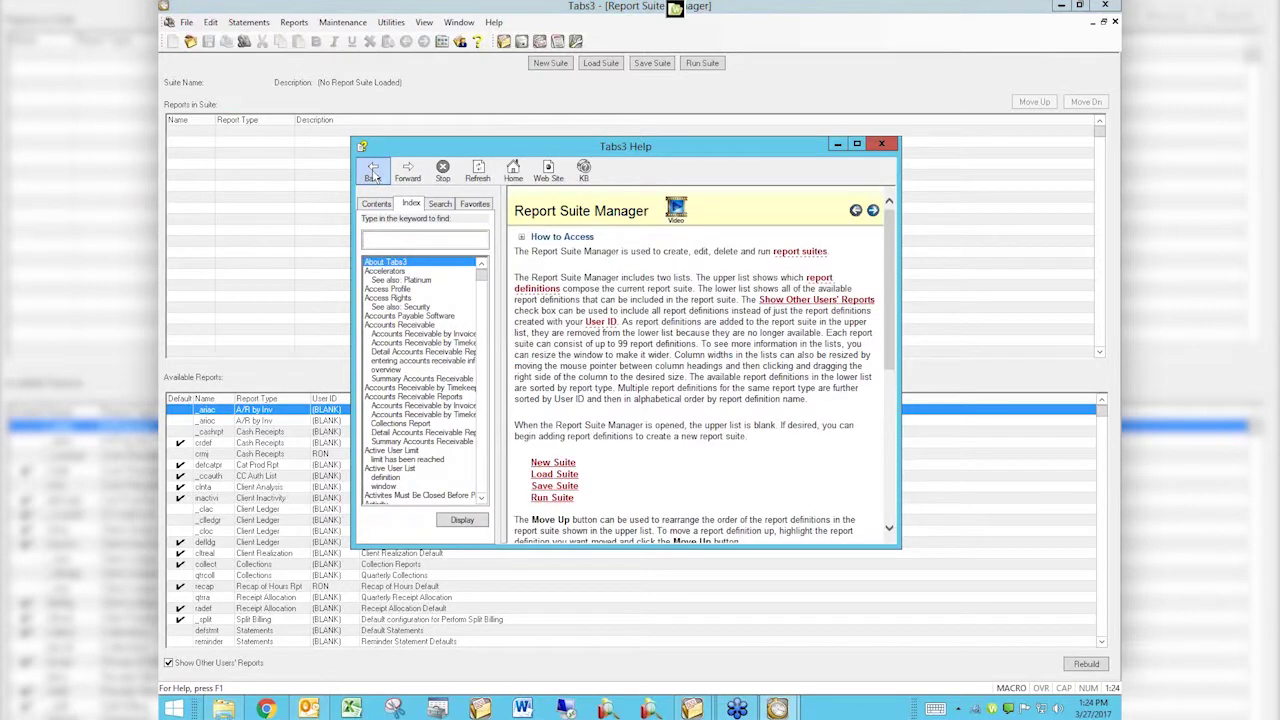
click(565, 499)
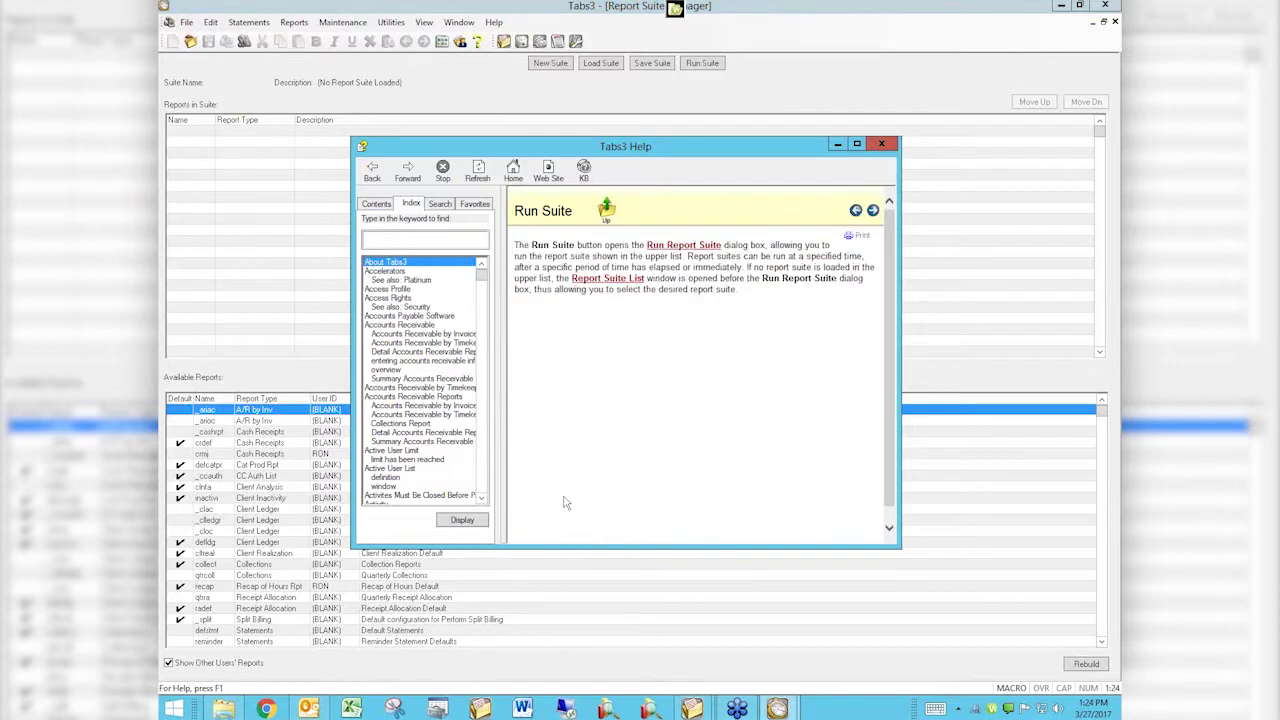
click(372, 172)
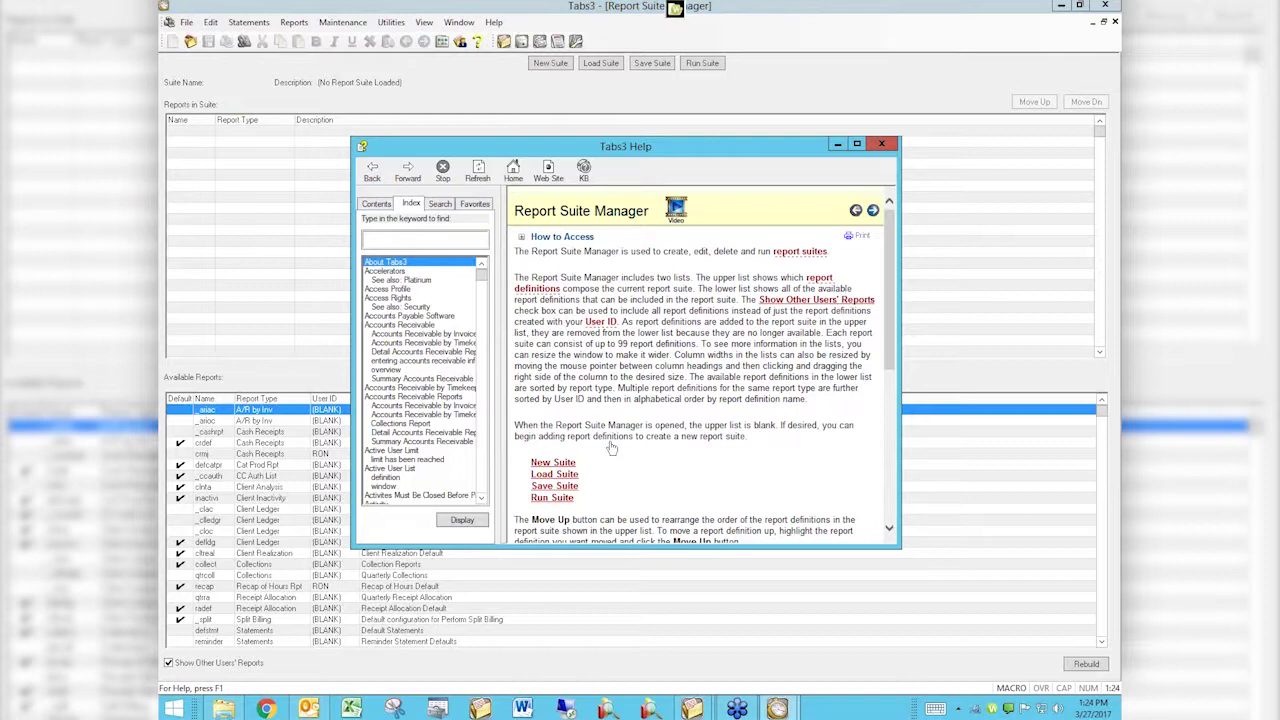
click(886, 483)
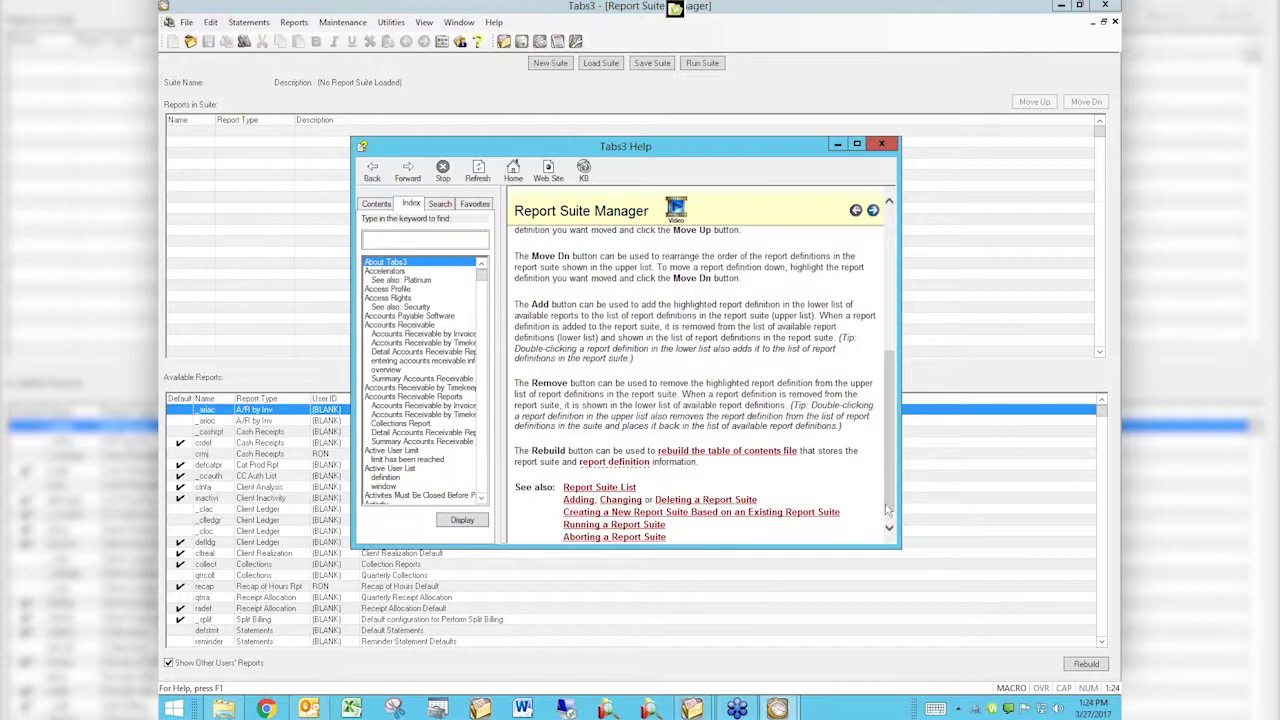
click(608, 526)
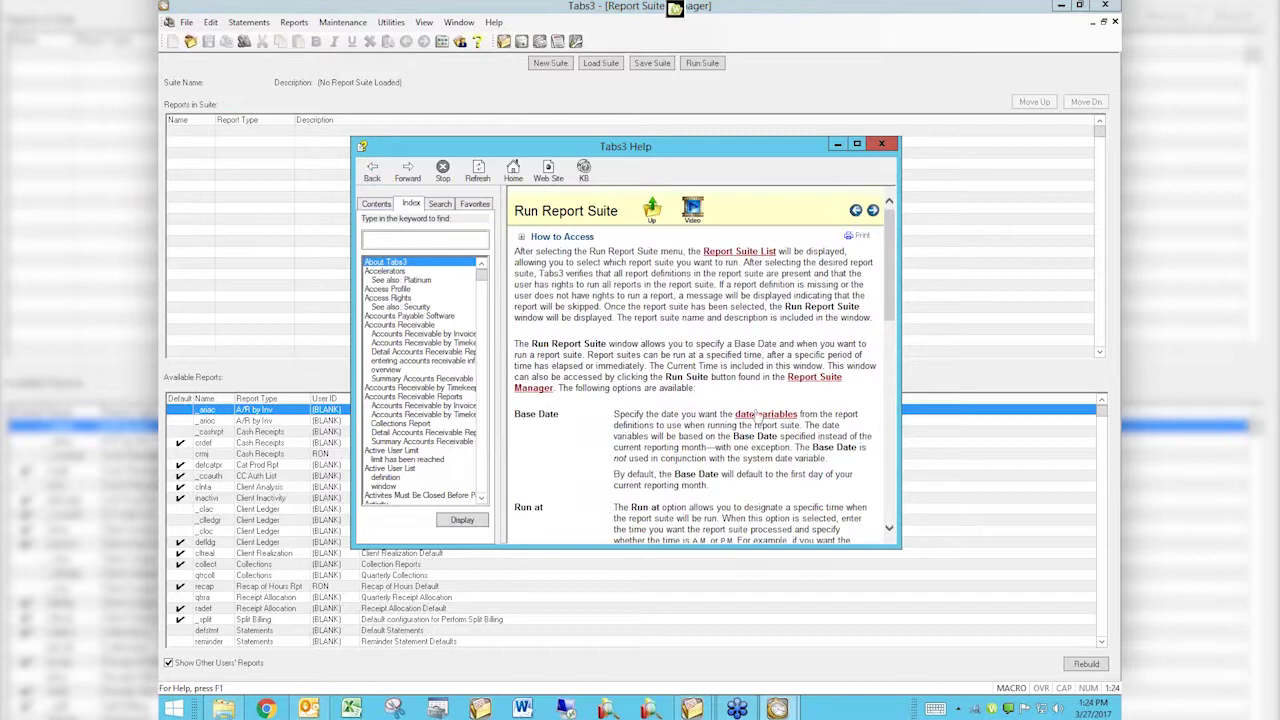
click(765, 415)
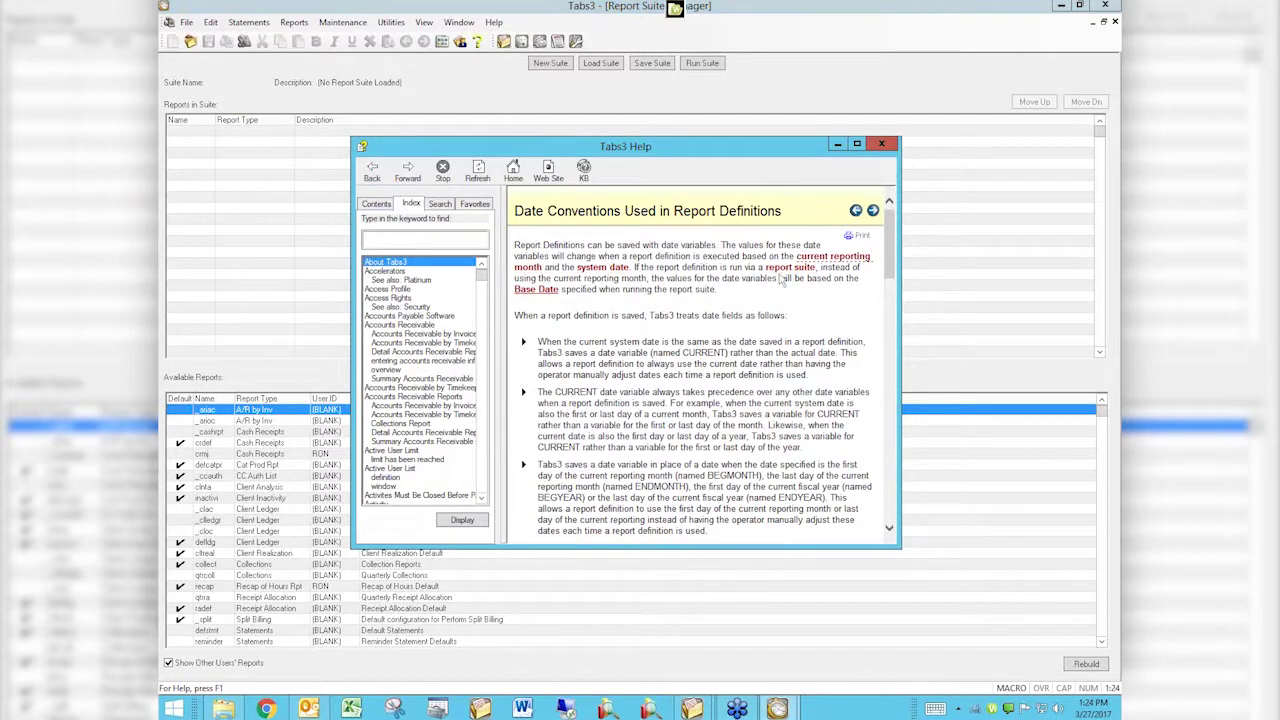
click(879, 146)
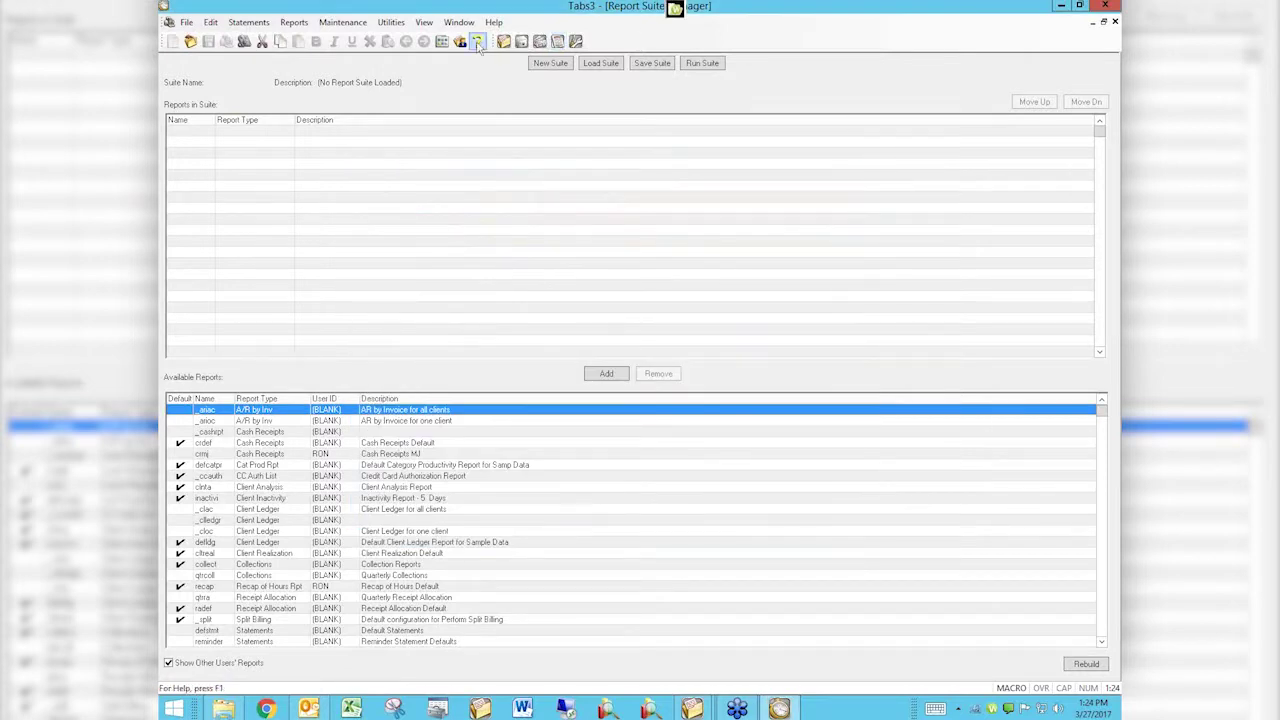
Reopen the help, review the Base Date option and its date variables topic, and close both the help and the Report Suite Manager
click(477, 42)
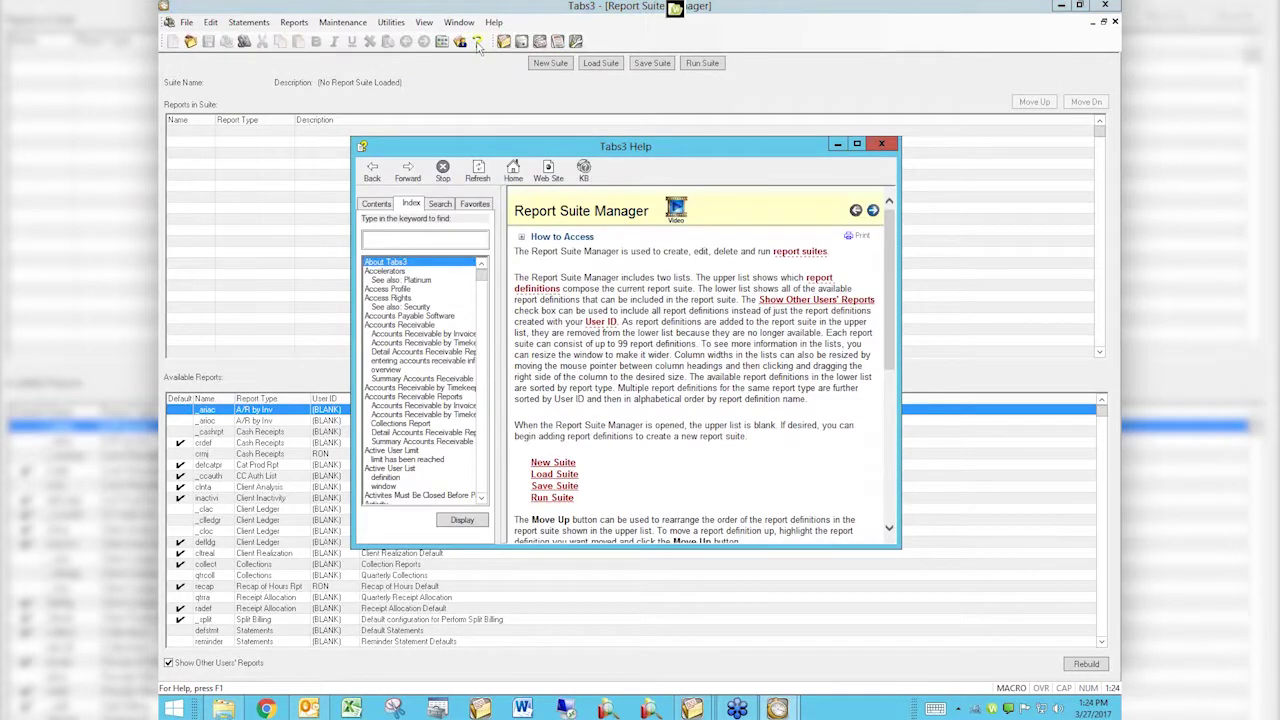
click(888, 505)
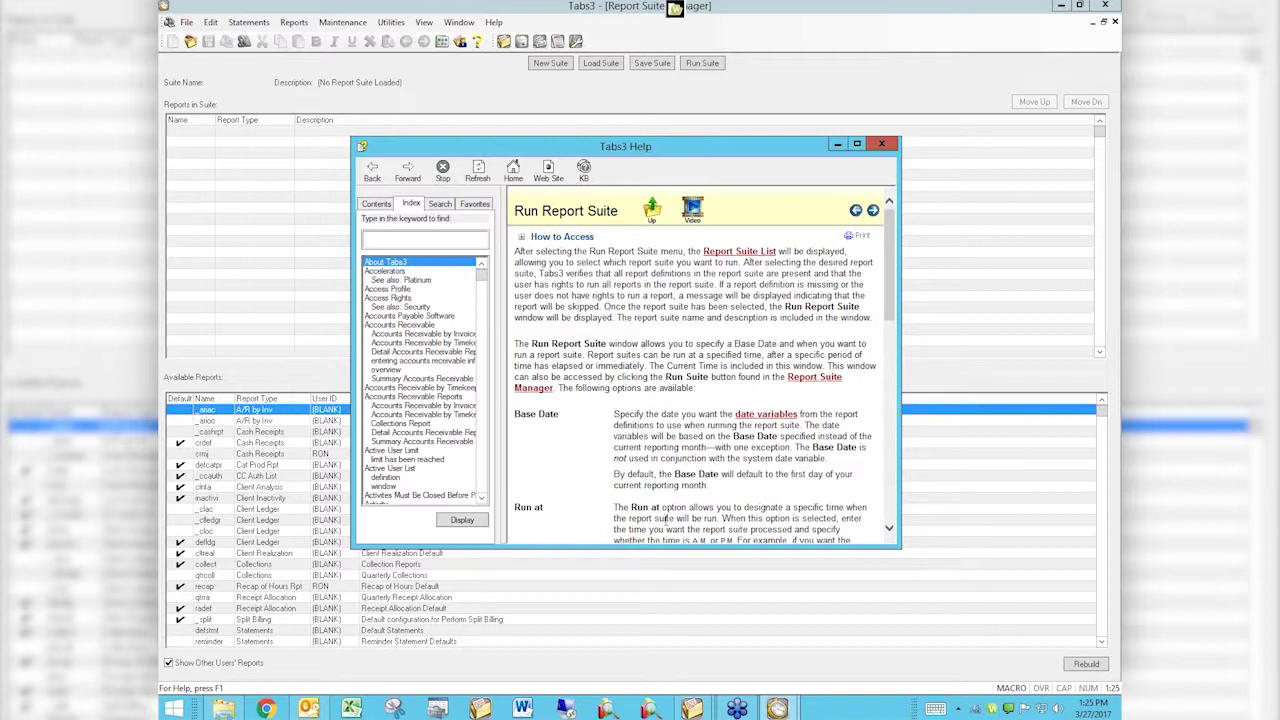
click(777, 416)
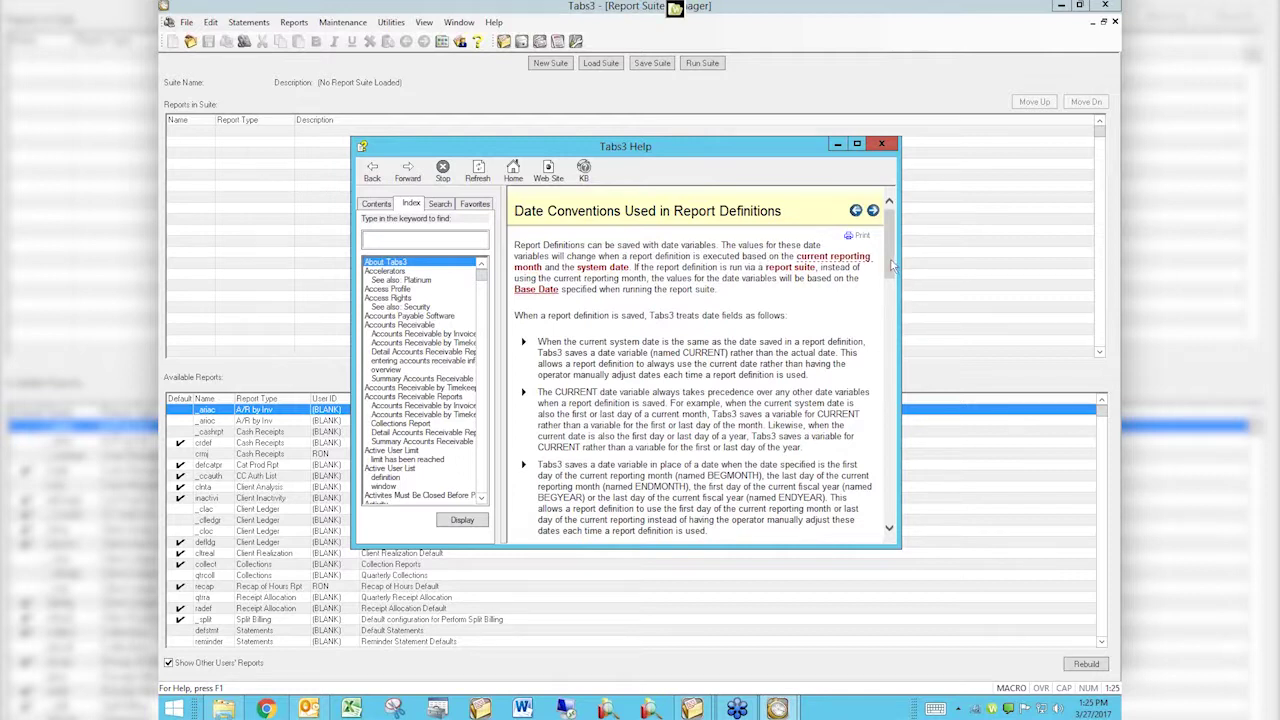
click(378, 172)
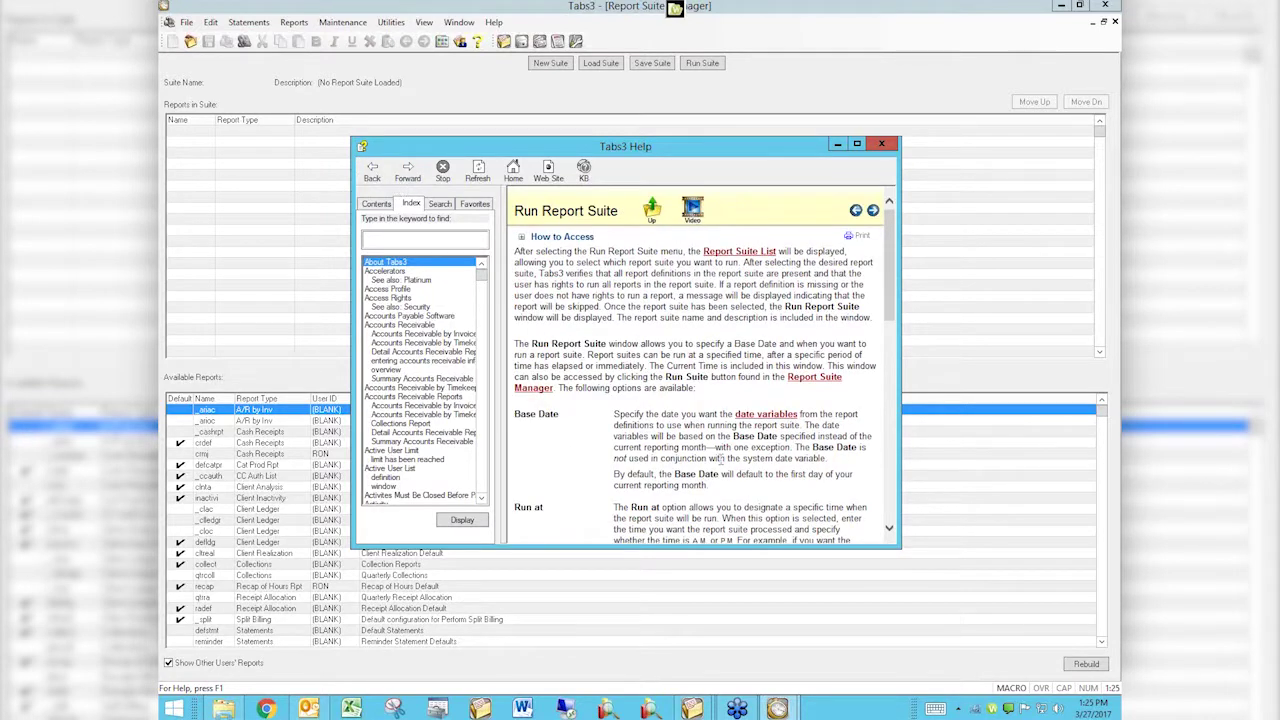
click(766, 414)
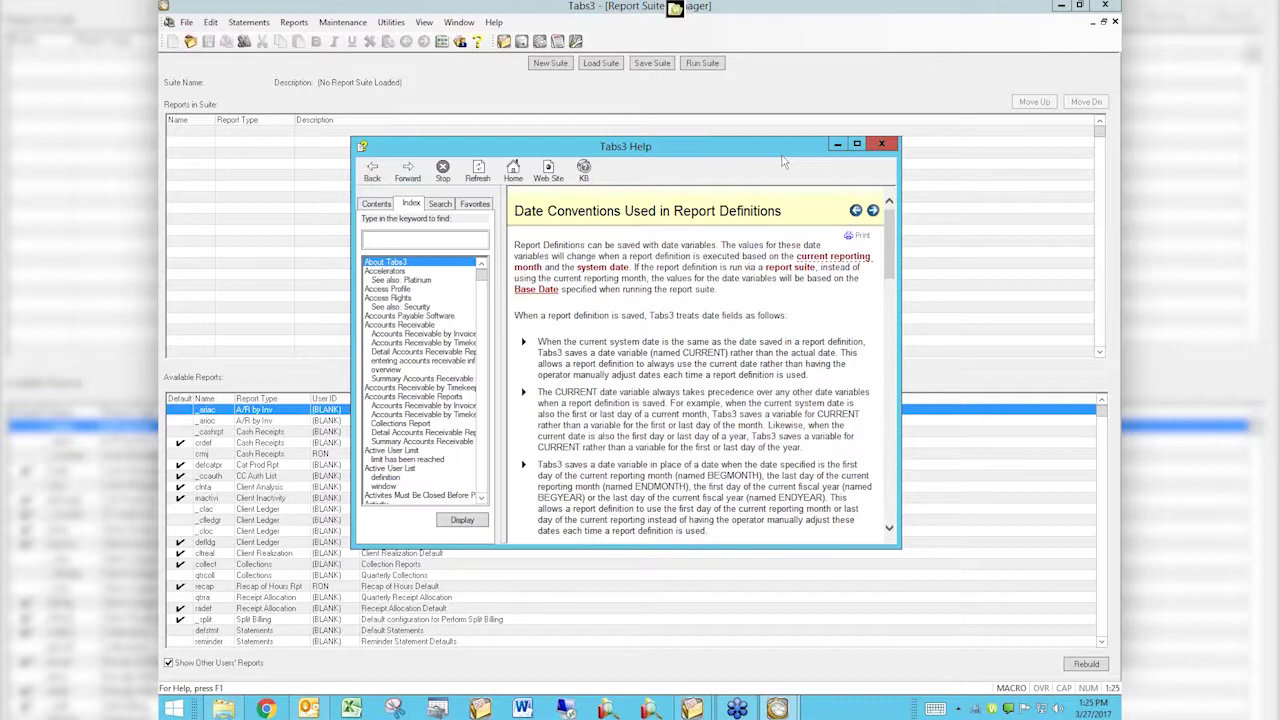
click(881, 144)
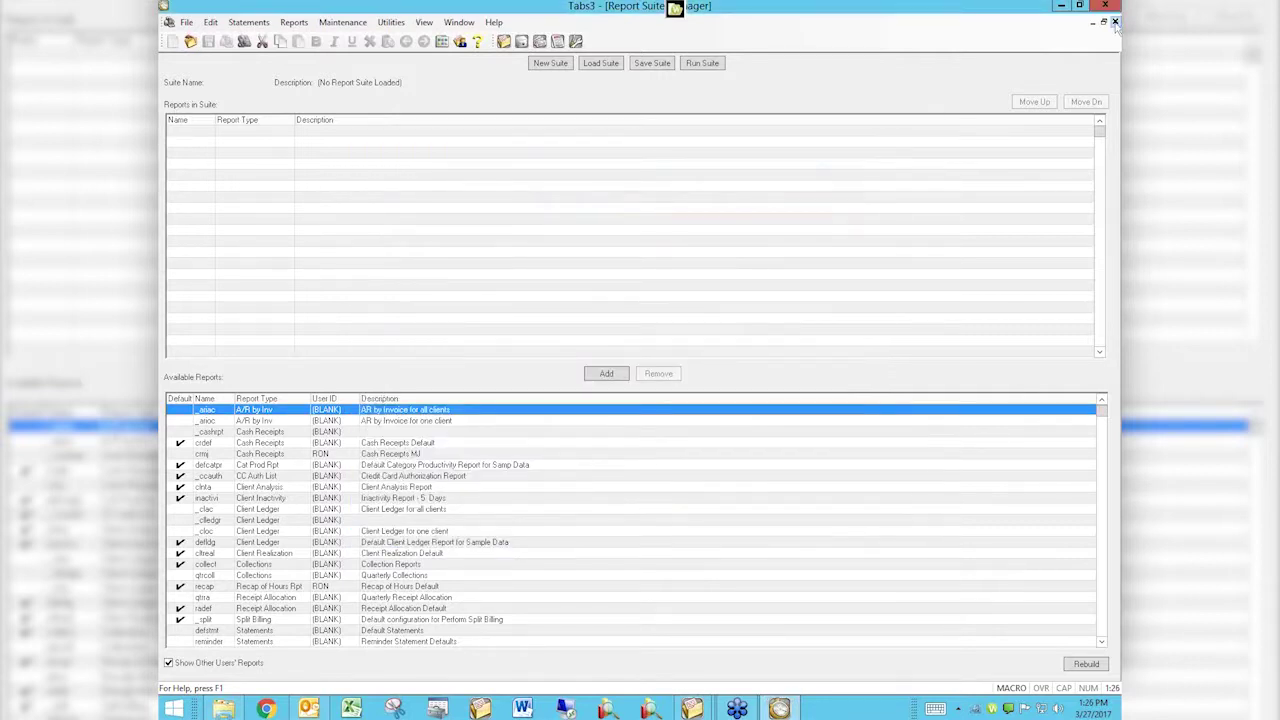
click(1115, 22)
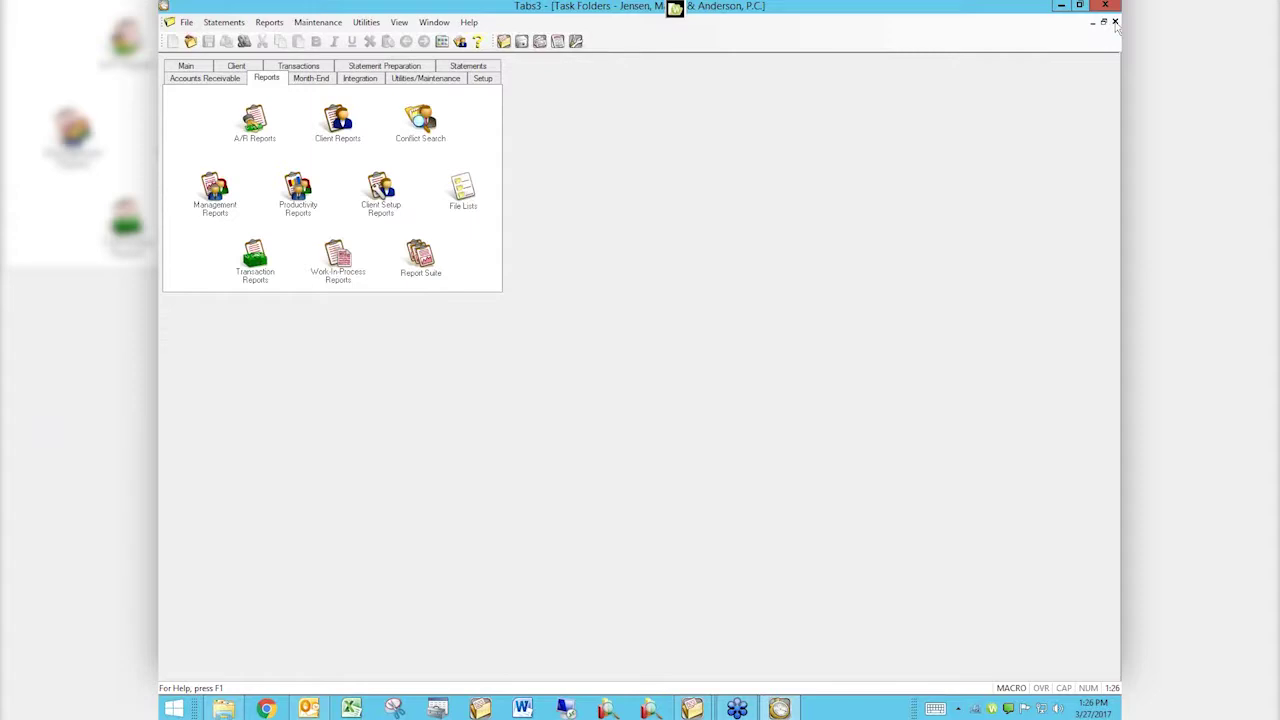
Load the crmj definition into the Cash Receipts Report, check its report and payment date options, and close the report
click(213, 200)
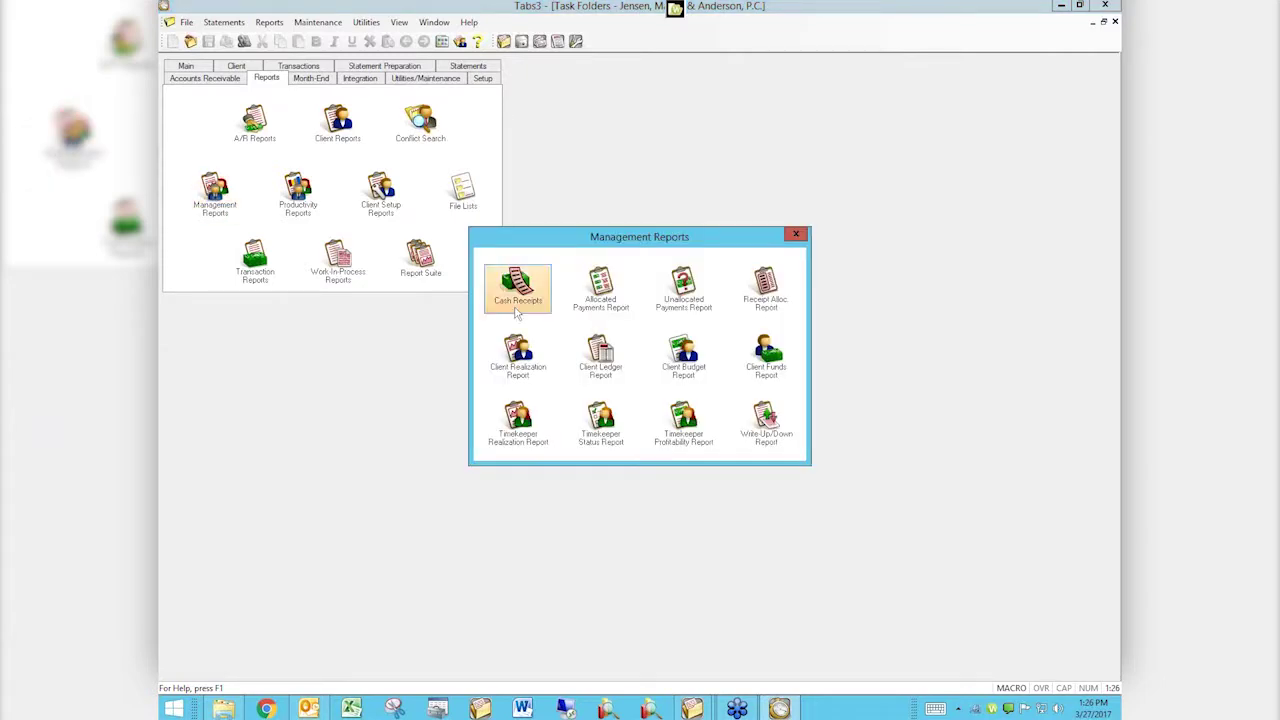
click(512, 301)
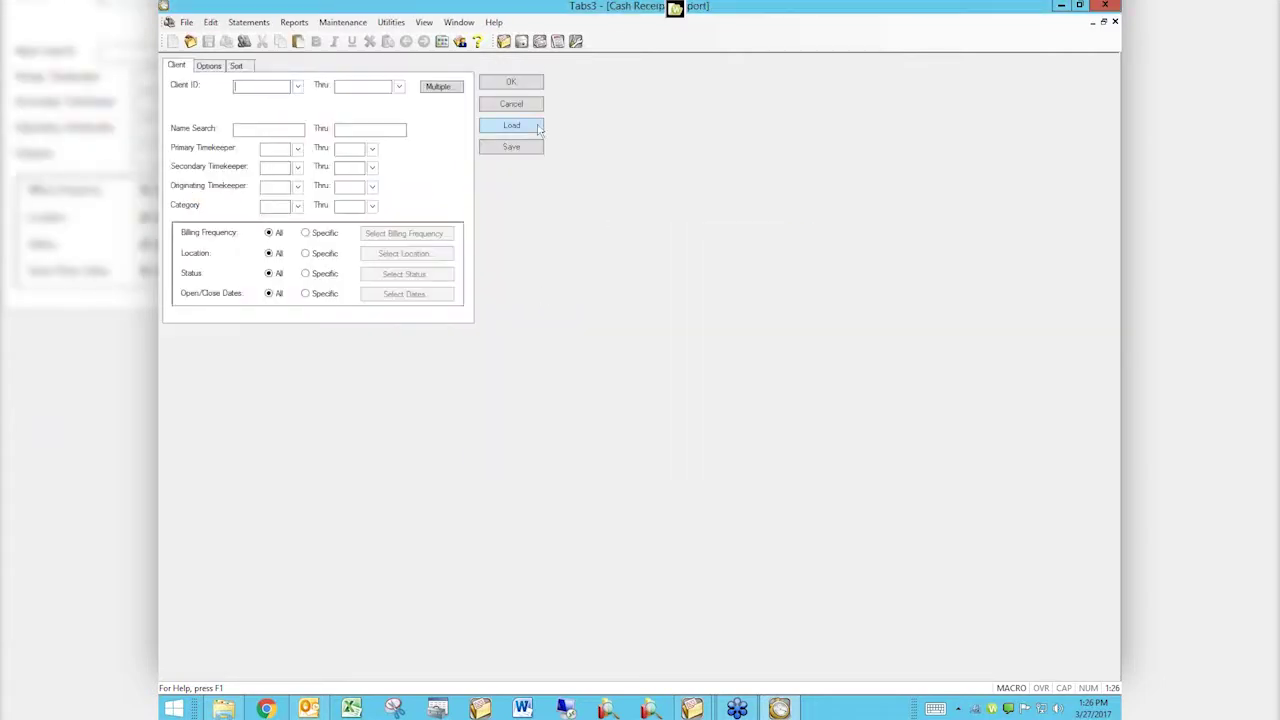
click(499, 127)
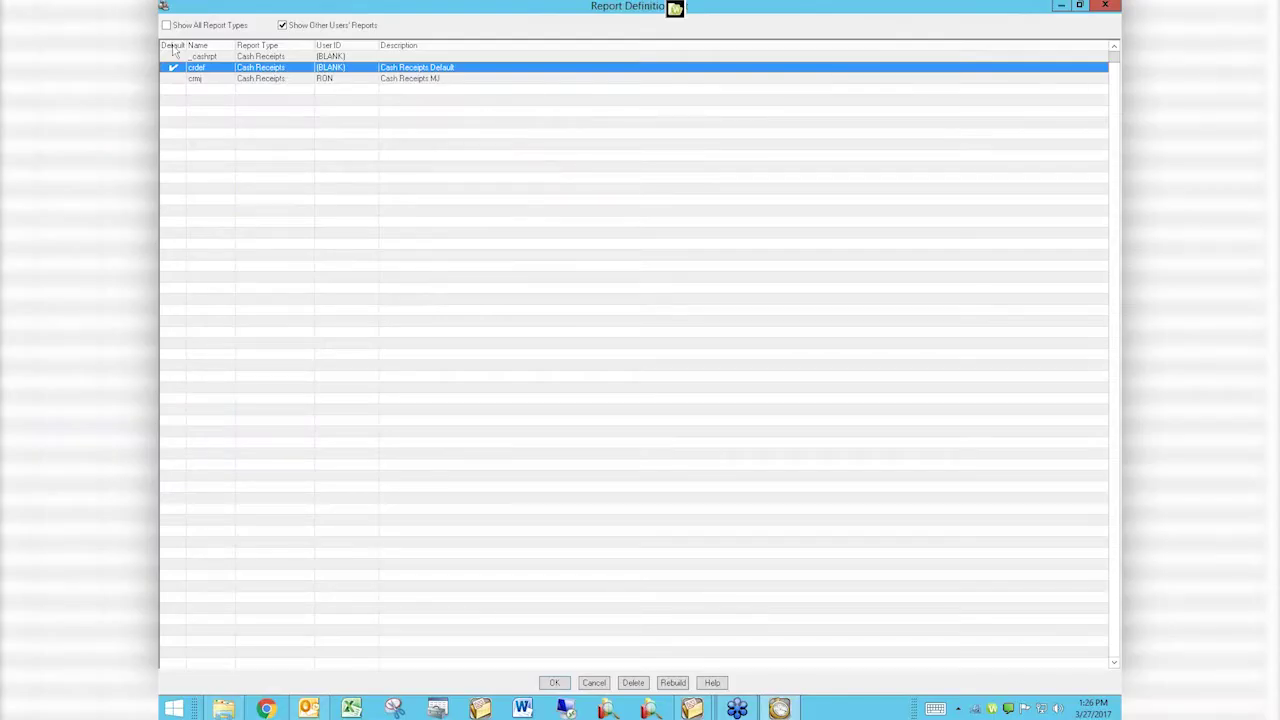
double_click(257, 82)
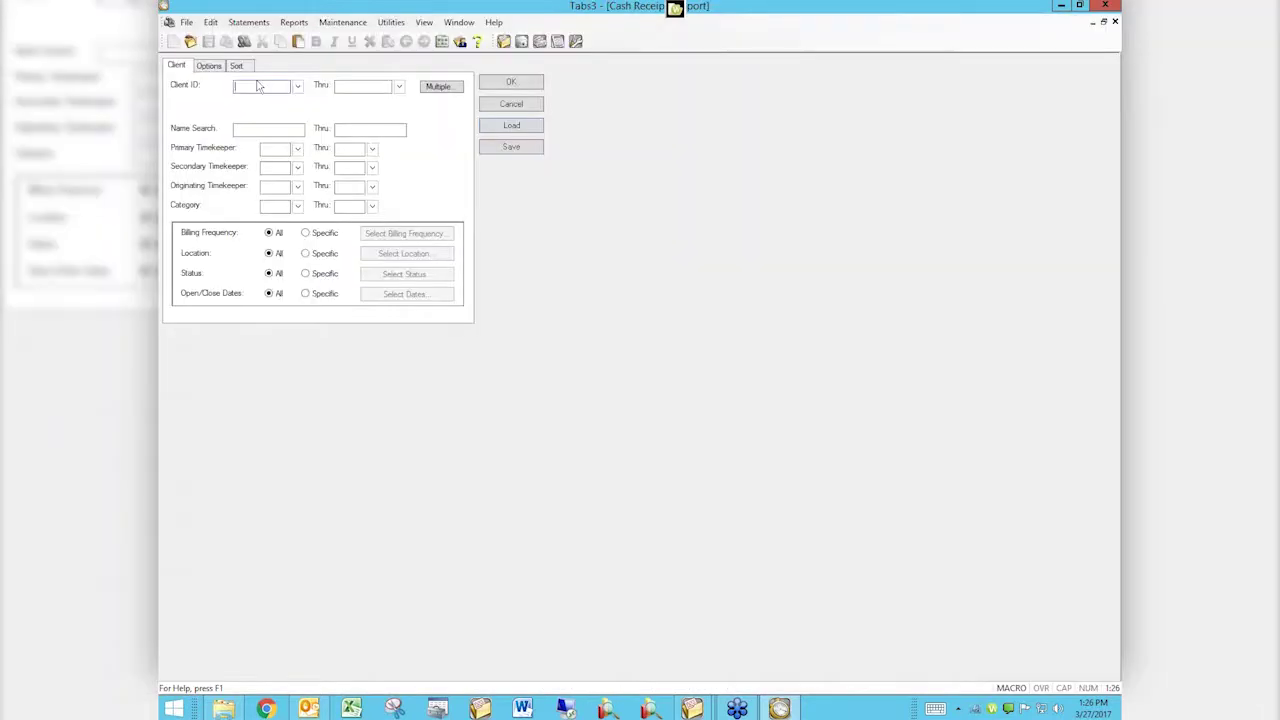
click(209, 65)
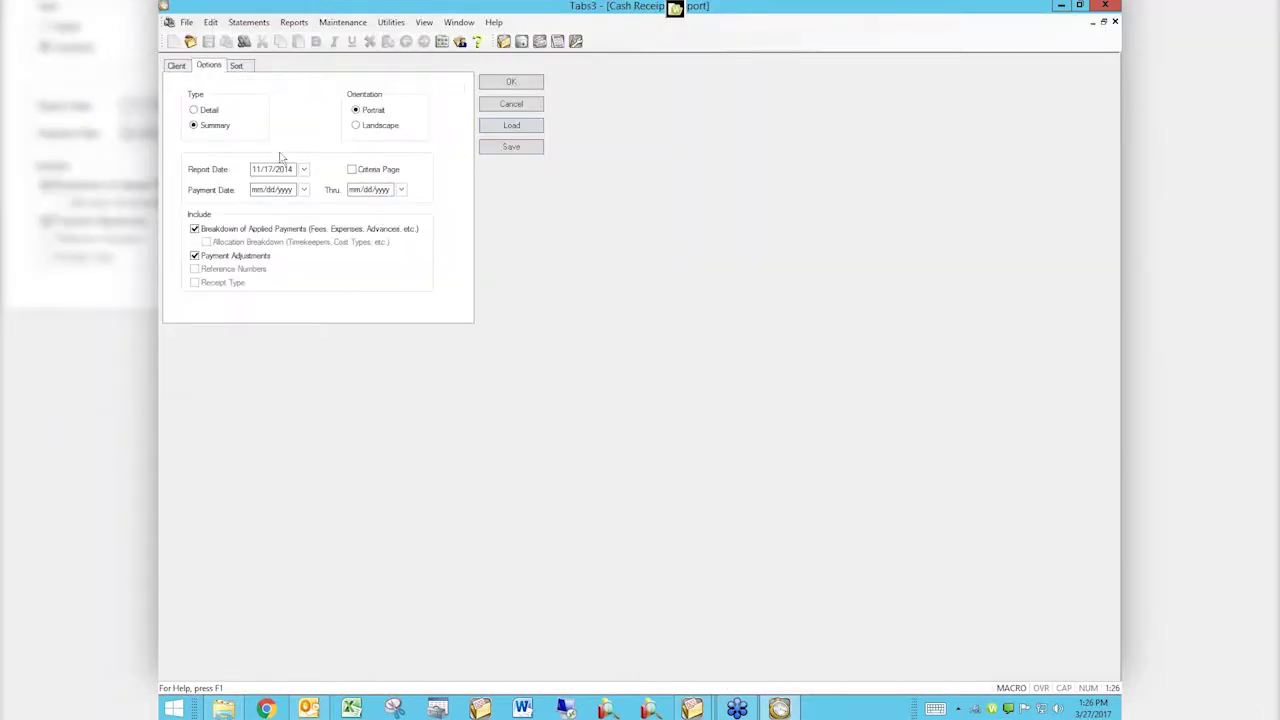
click(258, 189)
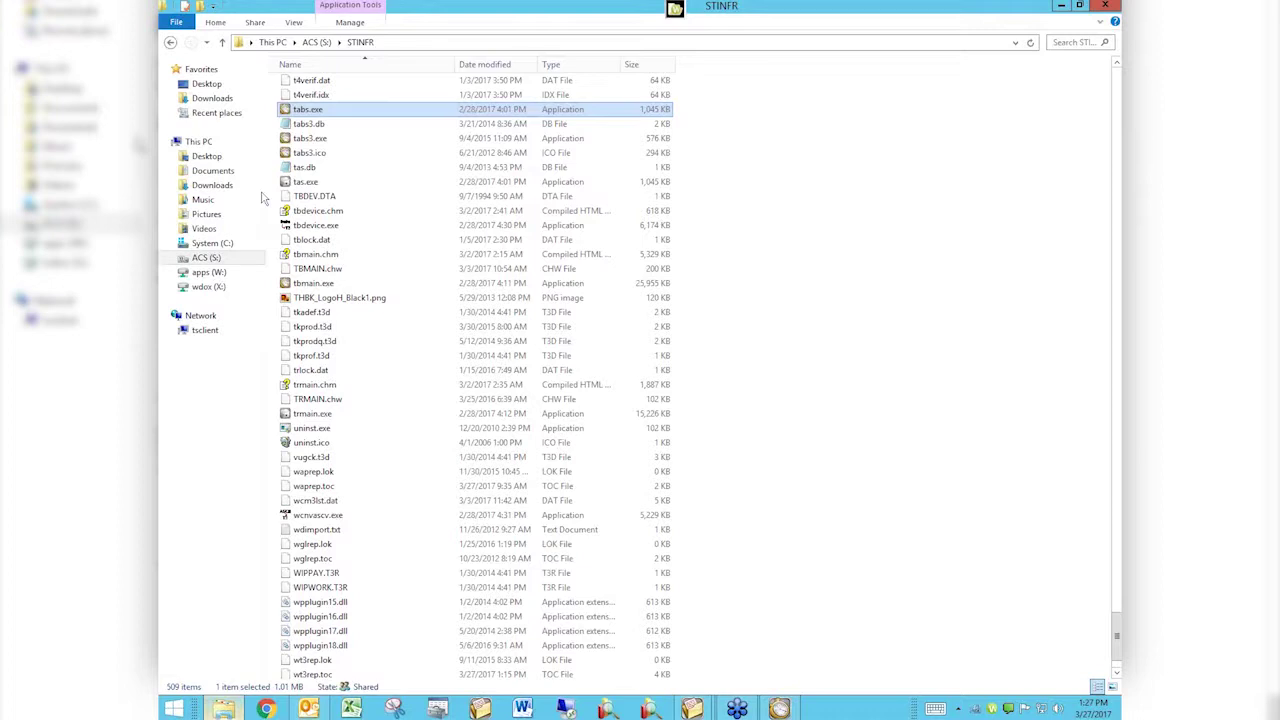
click(780, 708)
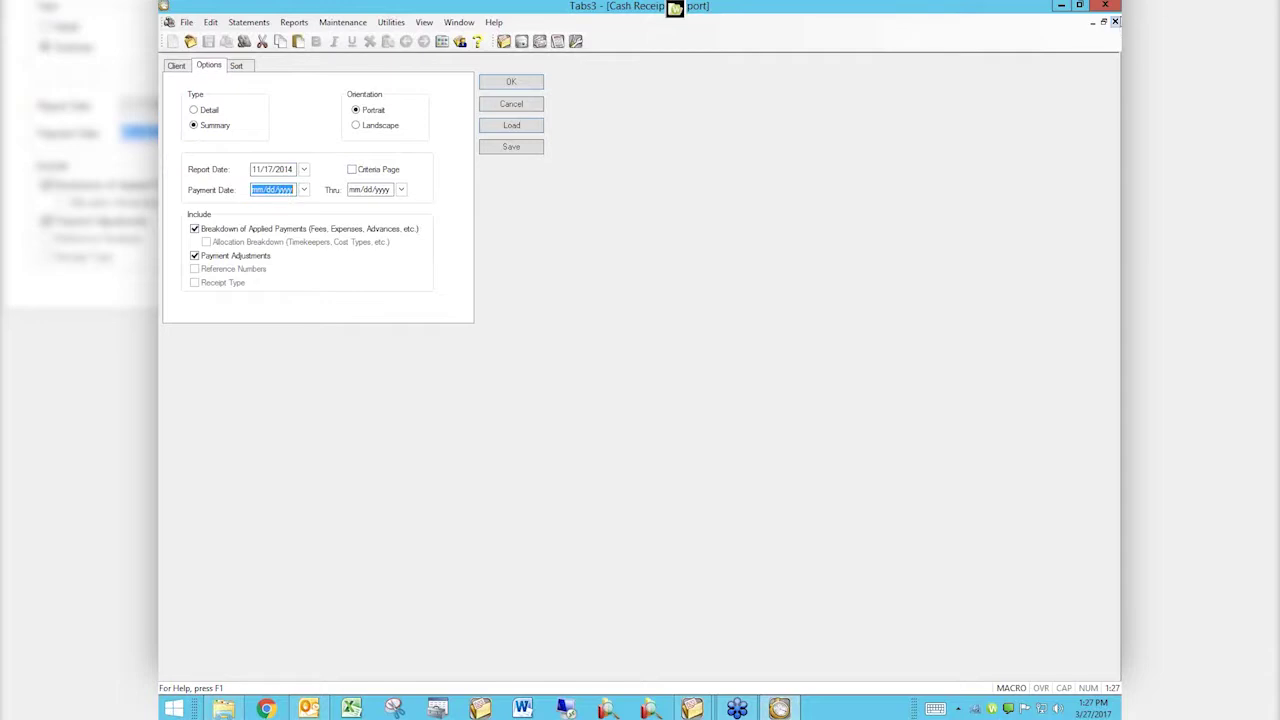
click(1115, 21)
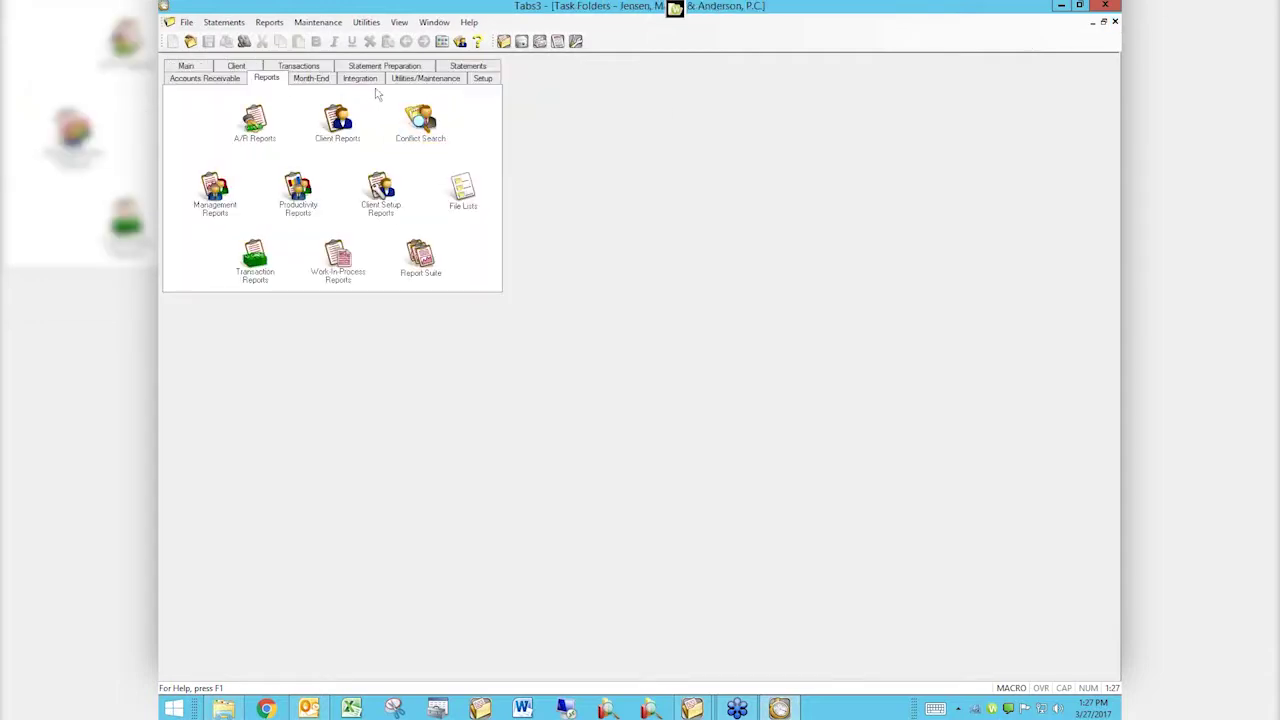
Check the month-end setting for the current reporting month, cancel without changing it, and return to the Main task folder
click(311, 80)
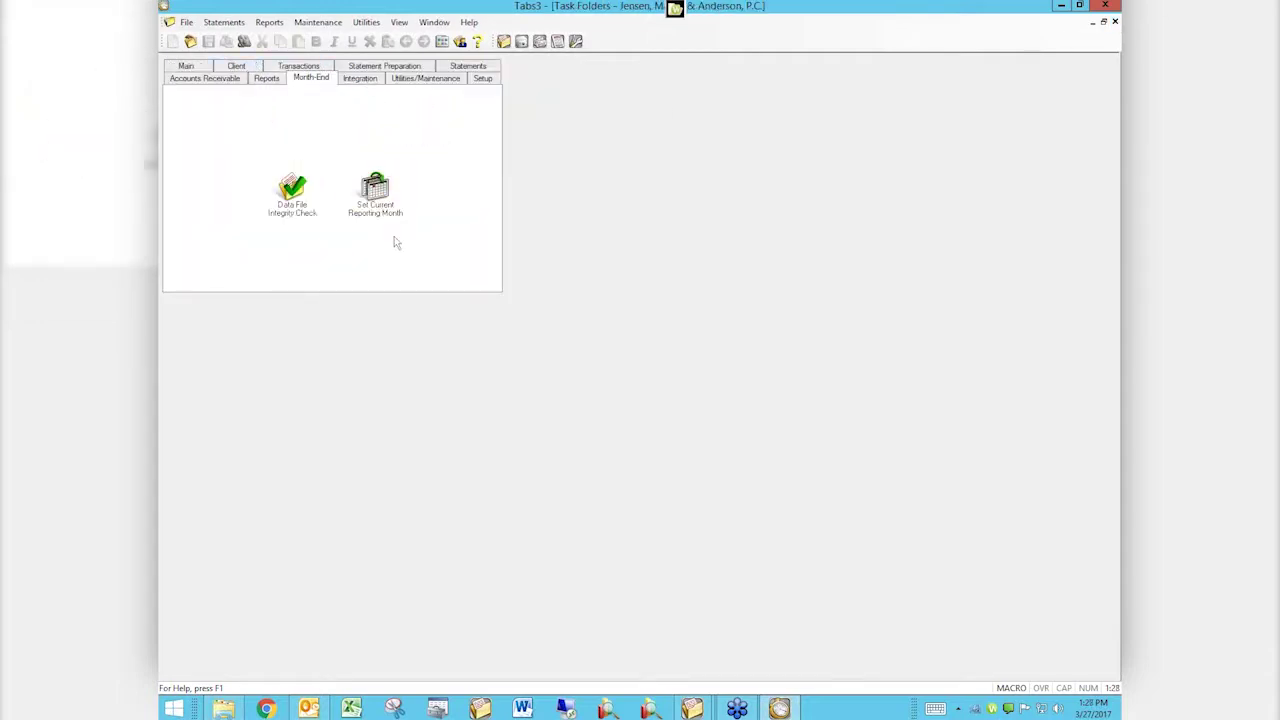
click(378, 203)
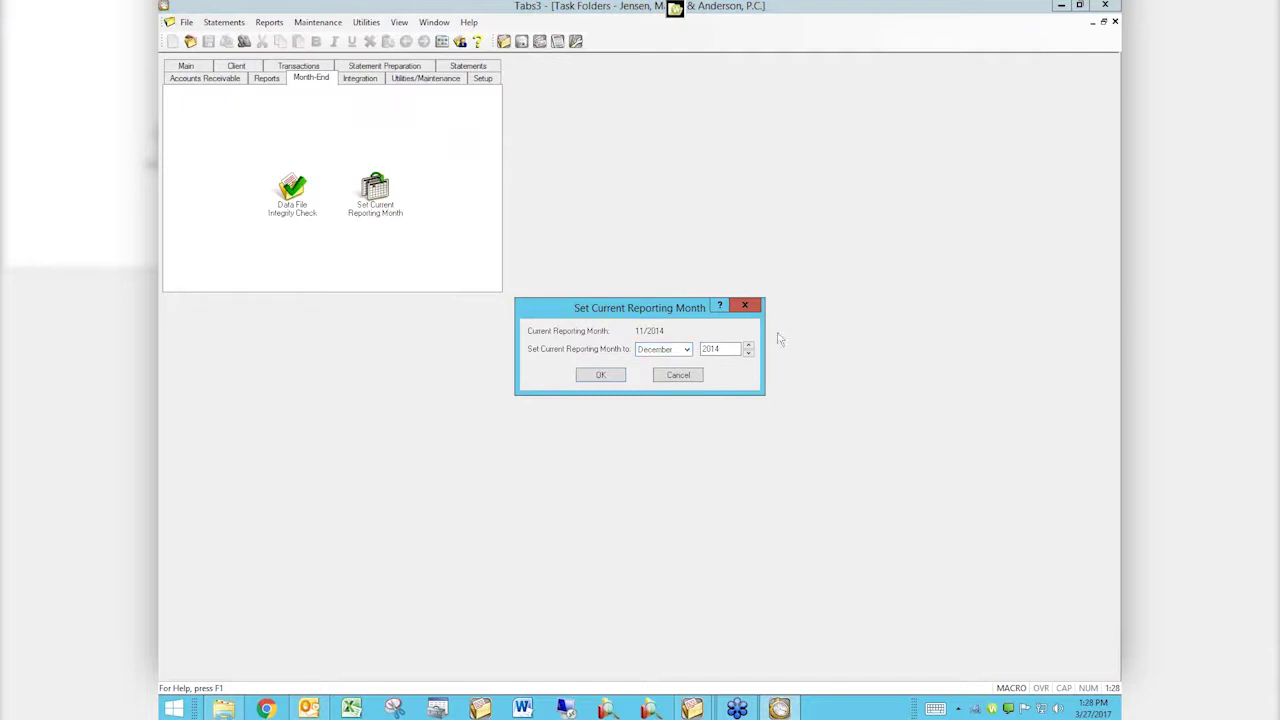
click(672, 376)
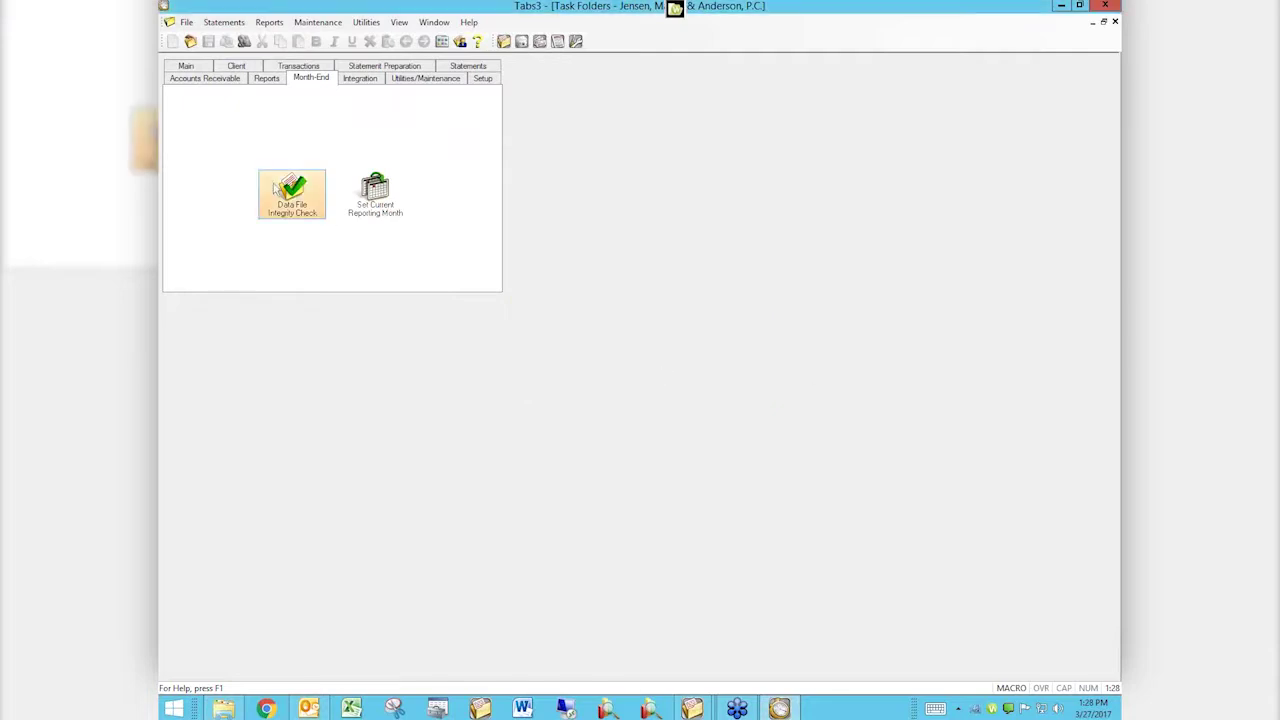
click(186, 68)
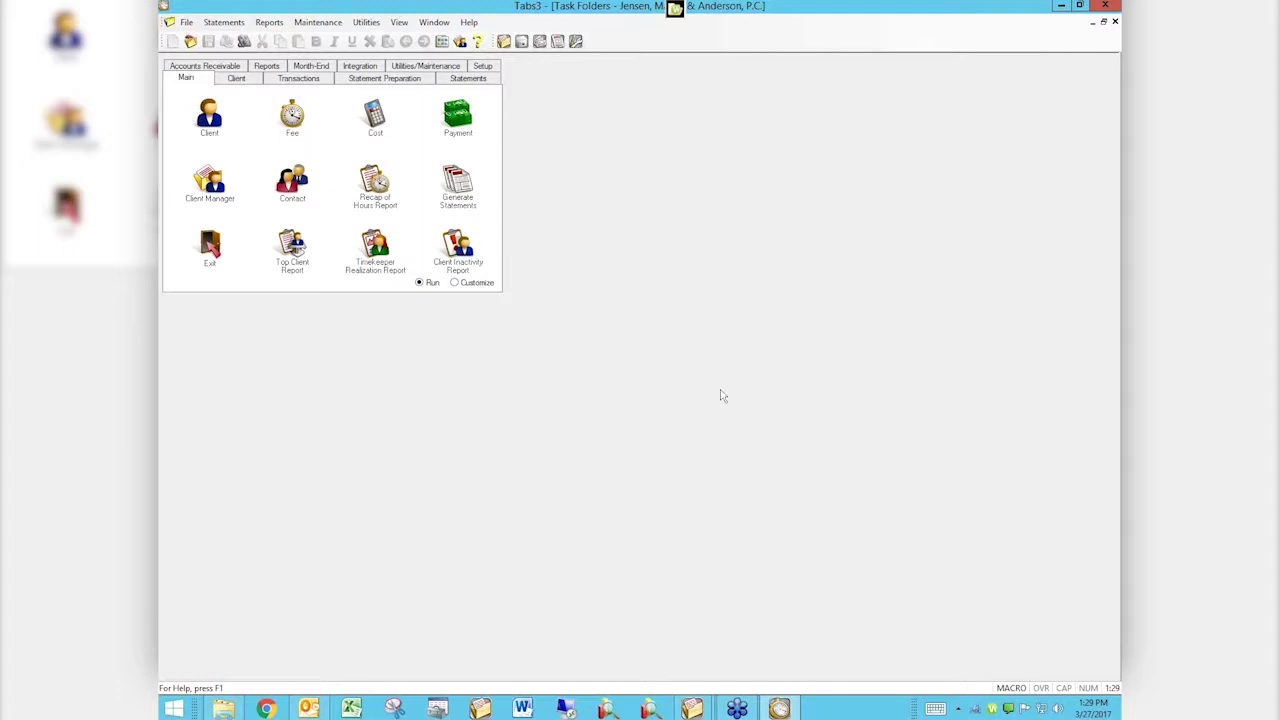
click(224, 709)
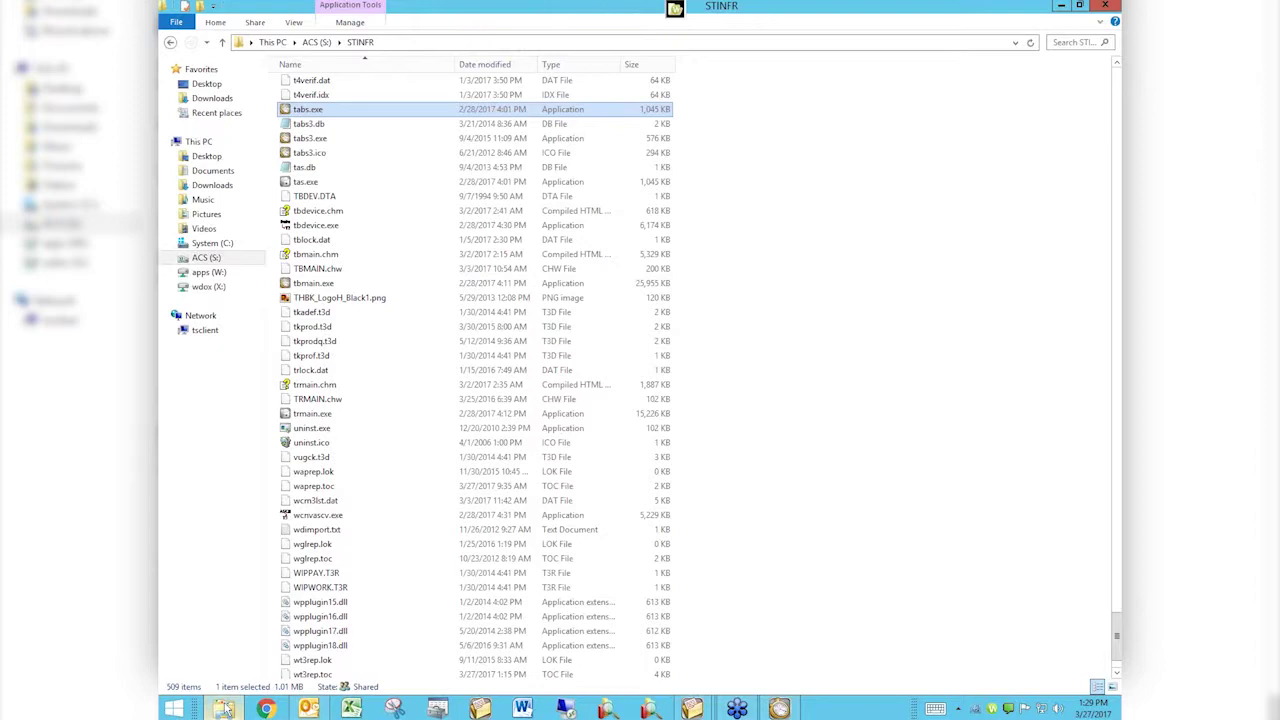
click(338, 386)
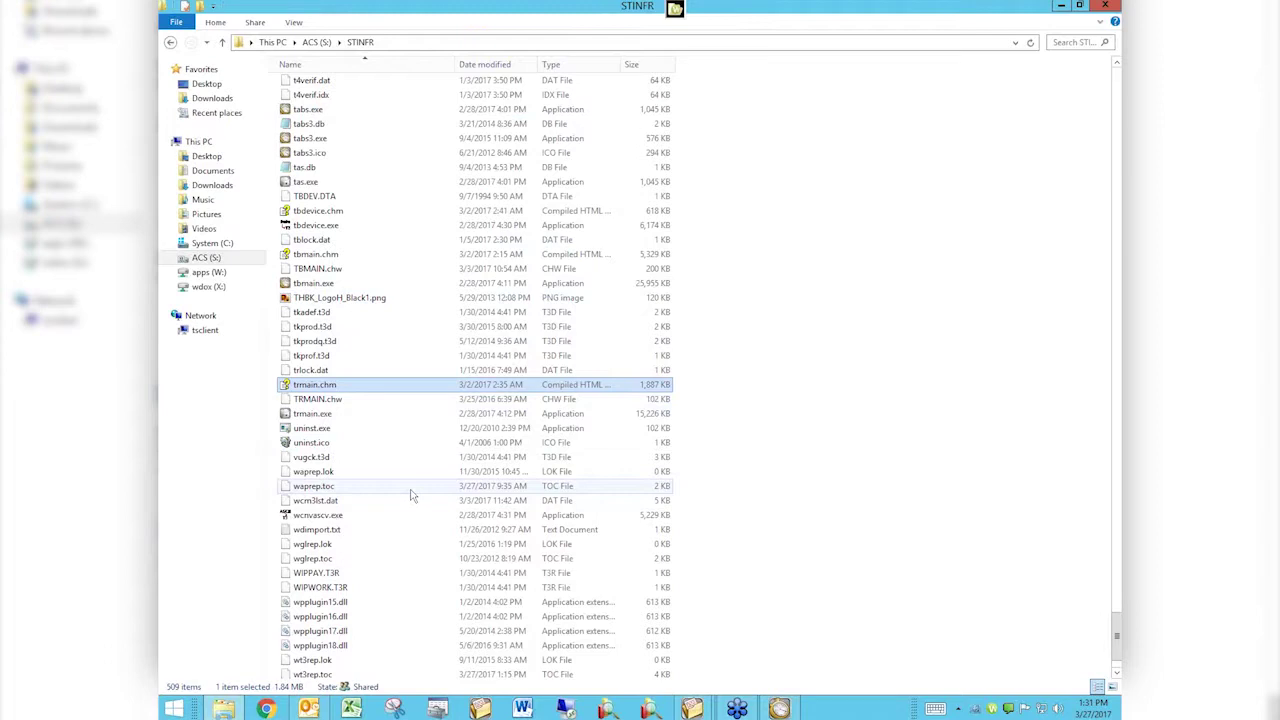
Switch to Chrome, open attorneycomputersystems.com, and look through the video series offered on its Videos page
click(268, 709)
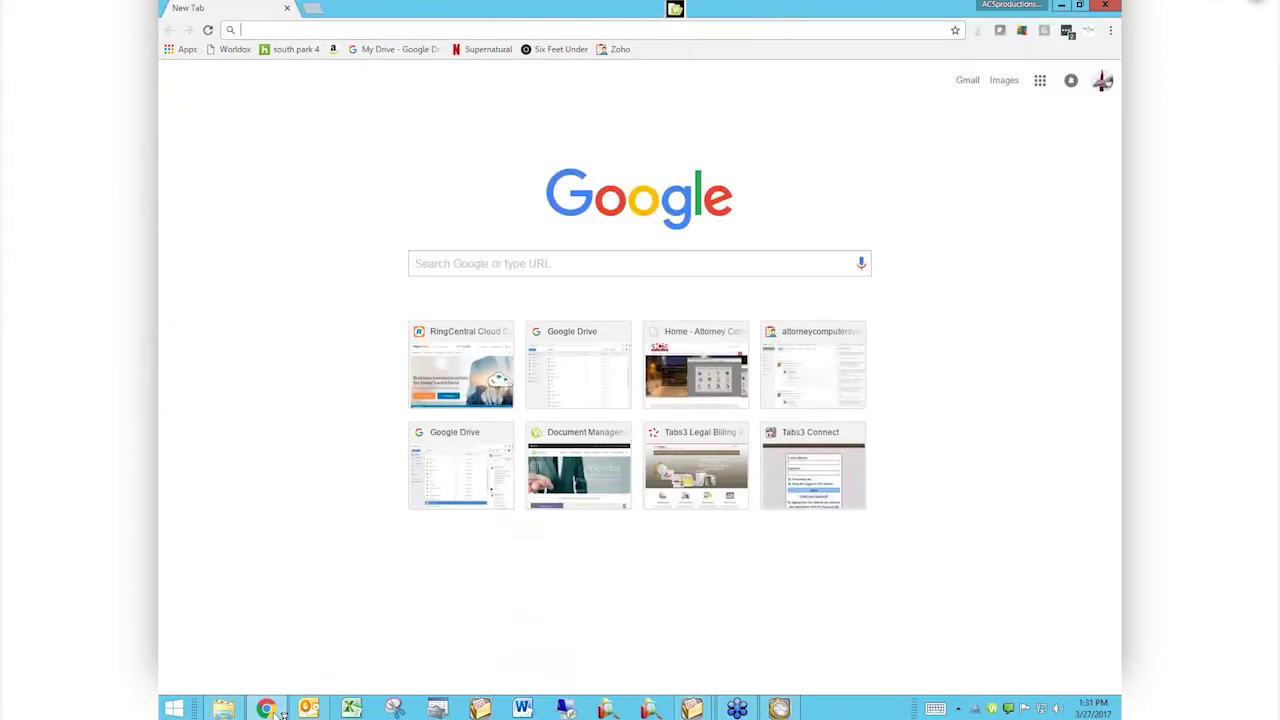
text(attorneycomputersystems.com)
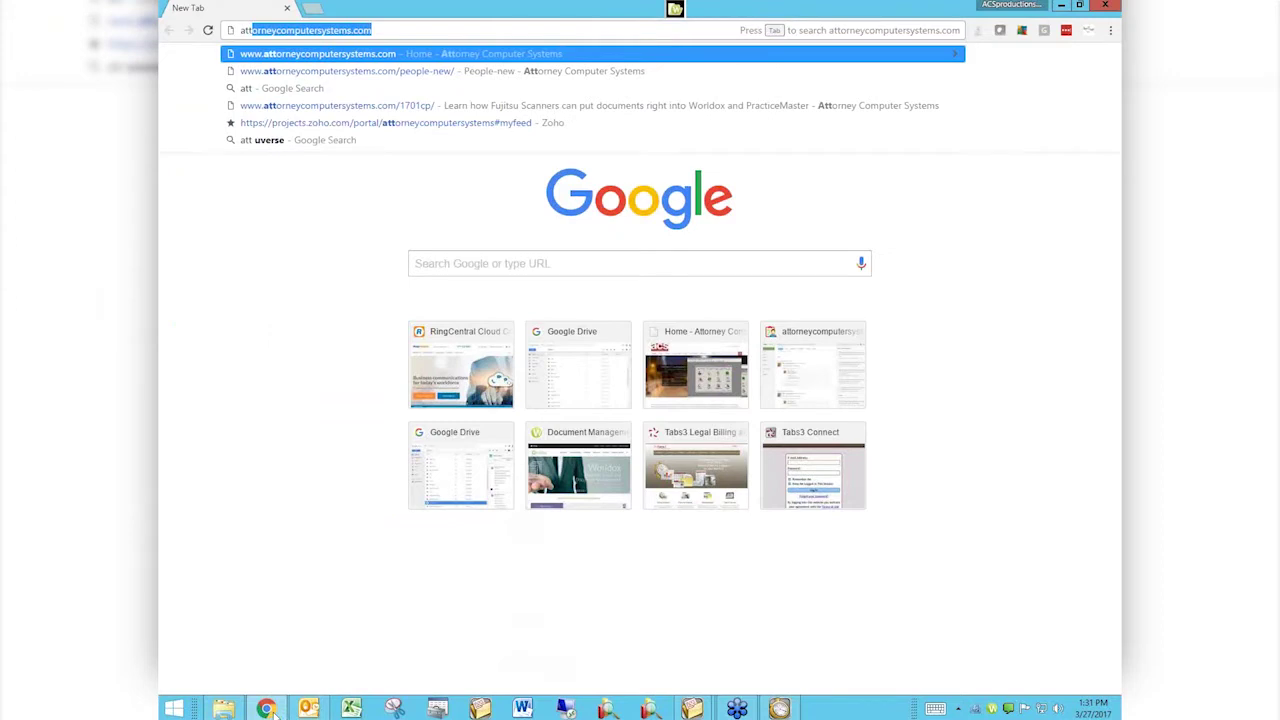
key(Return)
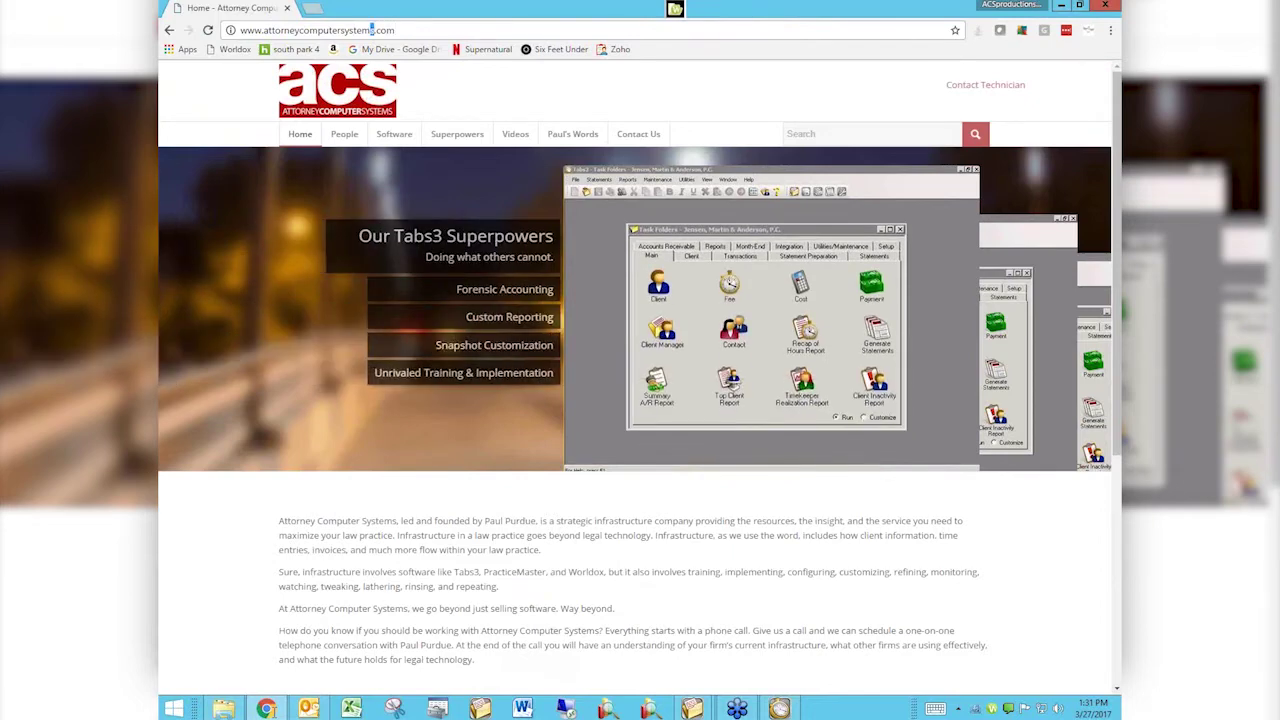
mouse_move(584, 205)
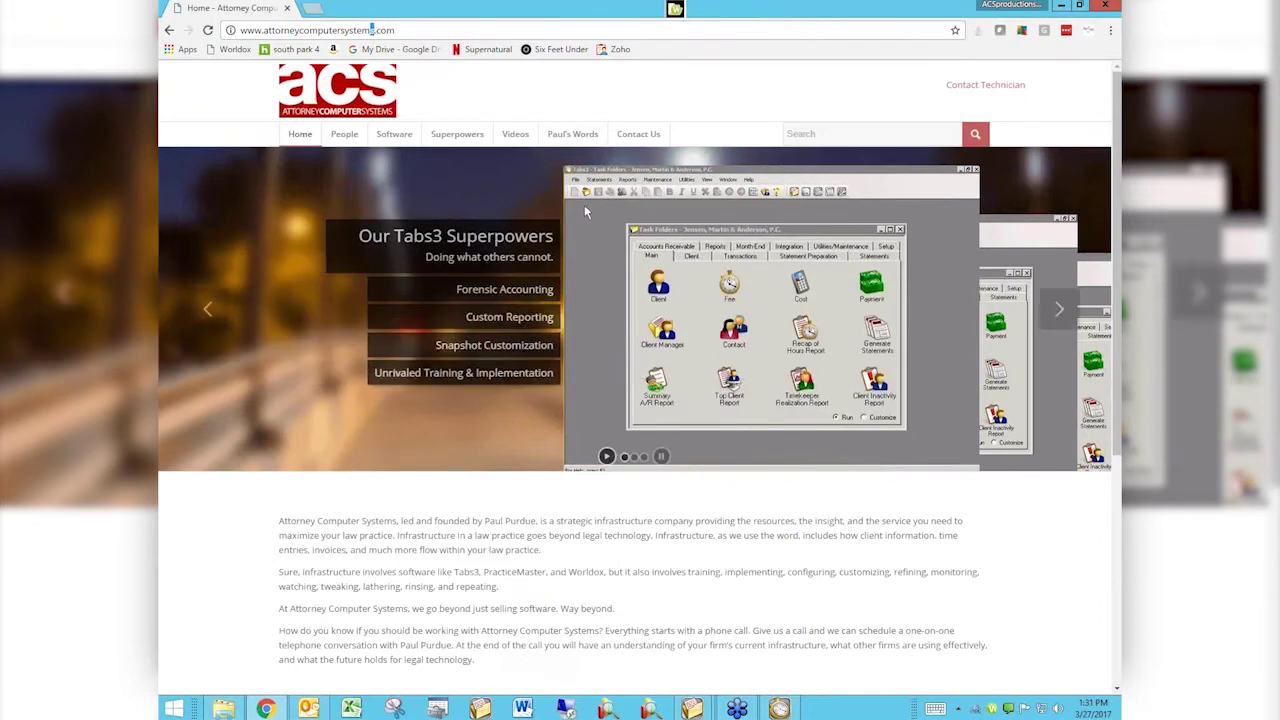
mouse_move(520, 139)
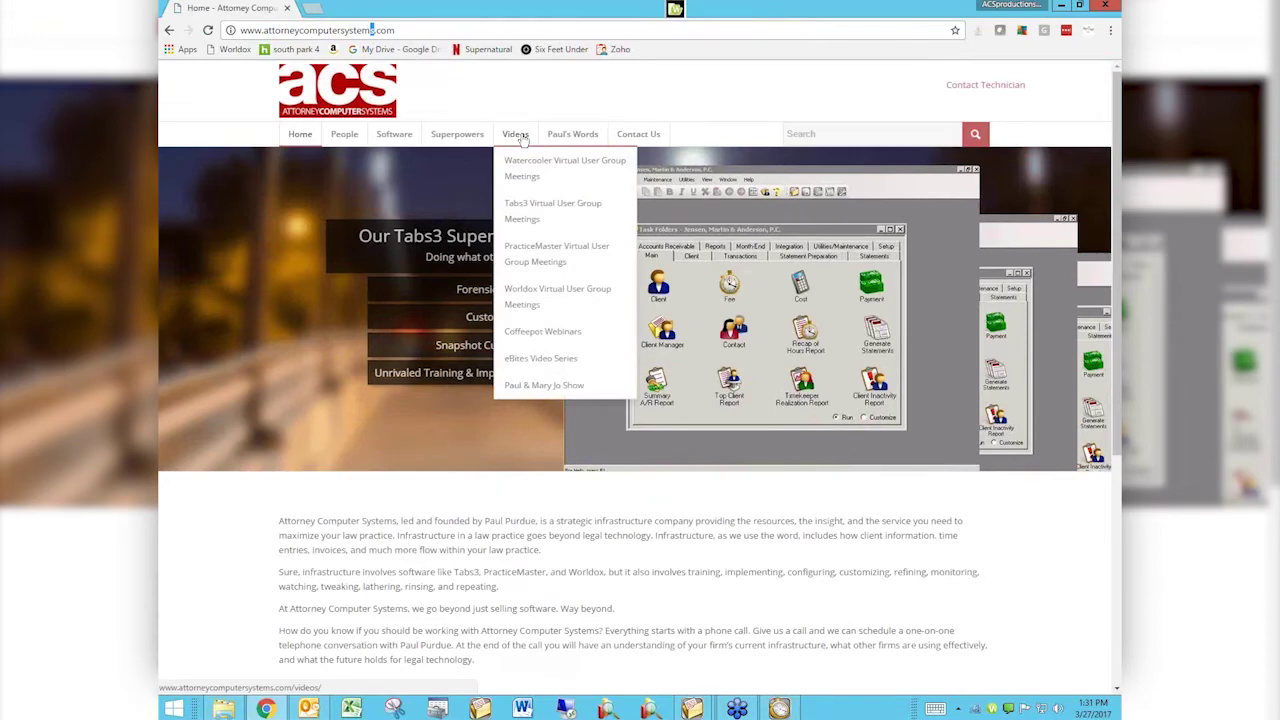
click(520, 139)
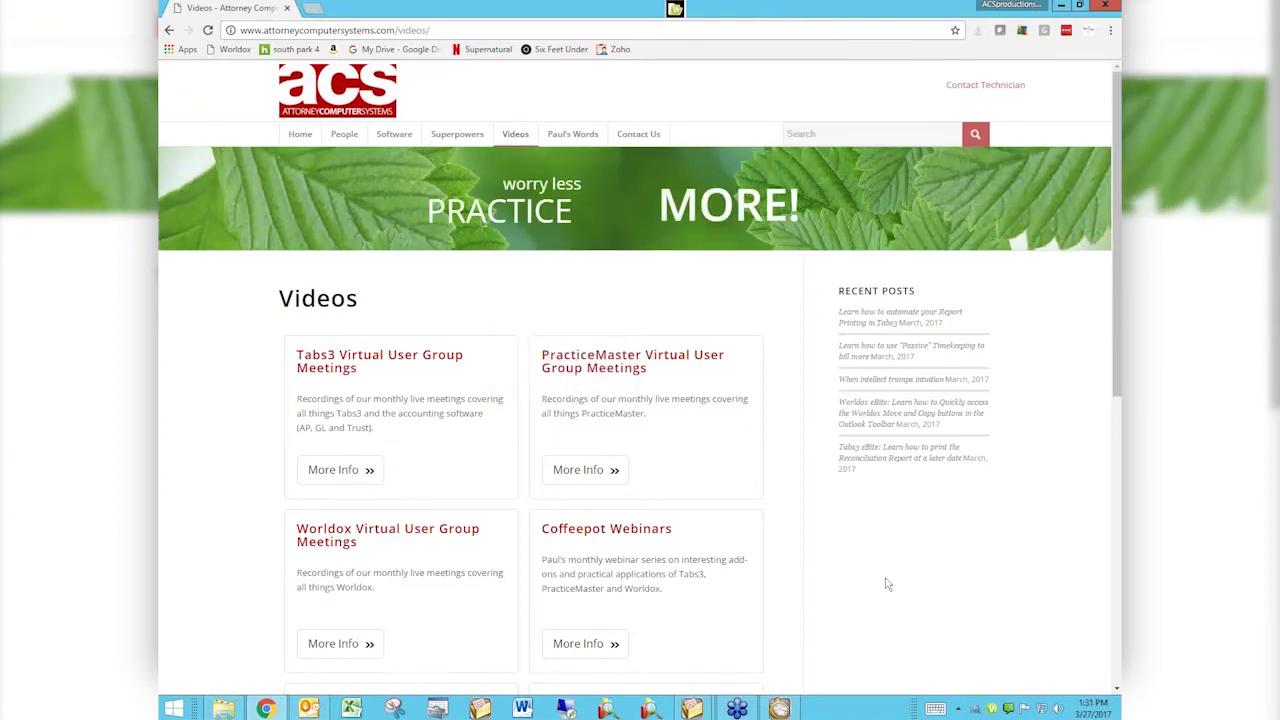
scroll(886, 584, down, 2)
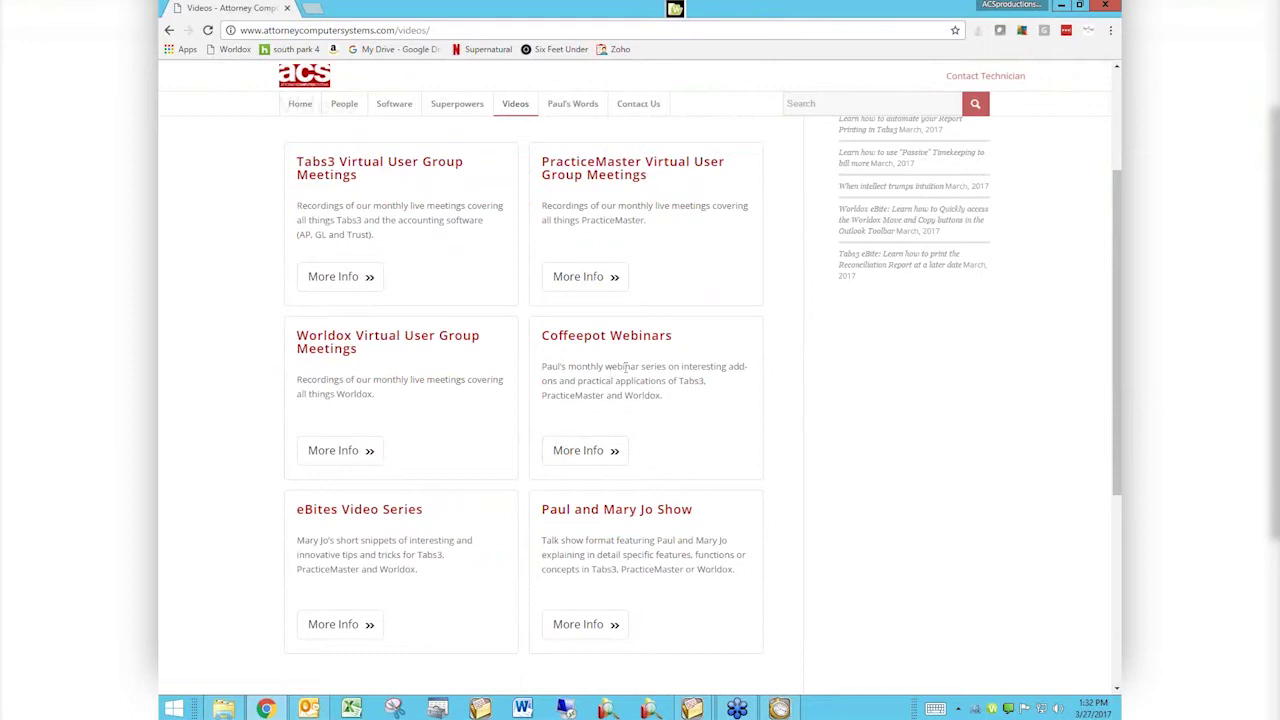
Open the Coffeepot Webinars page, look through its upcoming session and recorded webinars, and show the list of video series
click(584, 451)
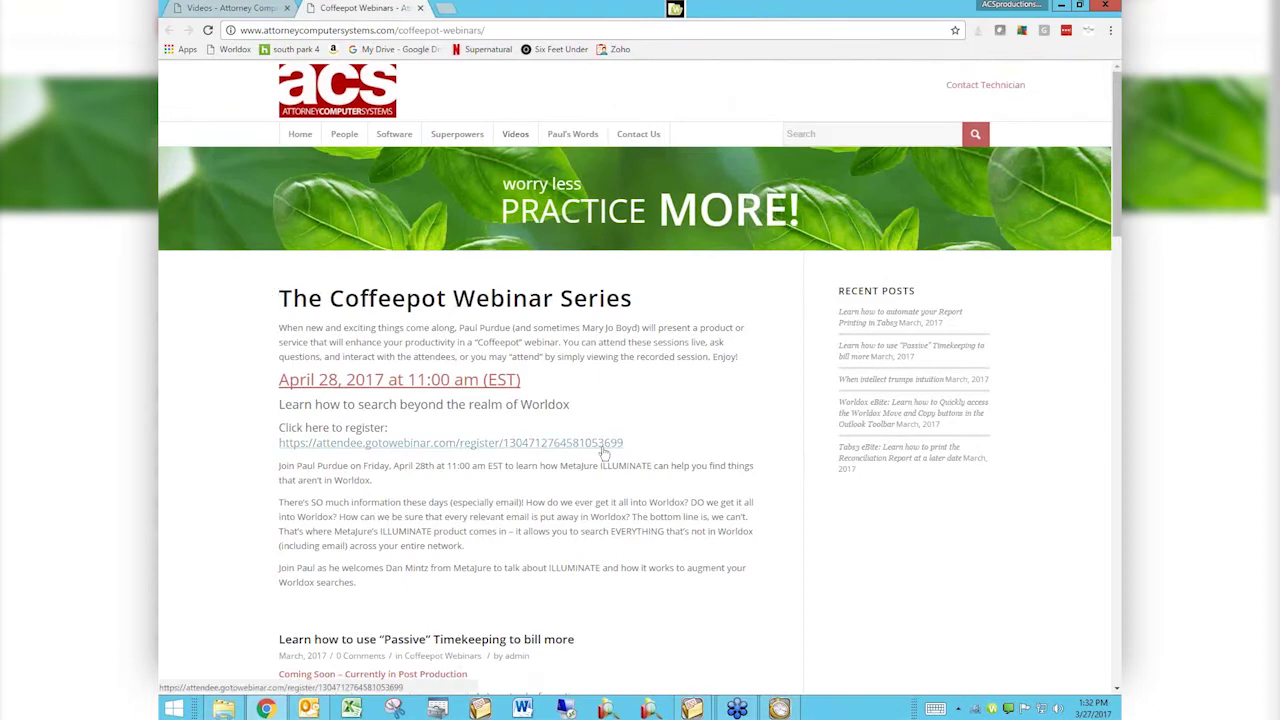
scroll(603, 450, down, 1)
scroll(603, 450, down, 5)
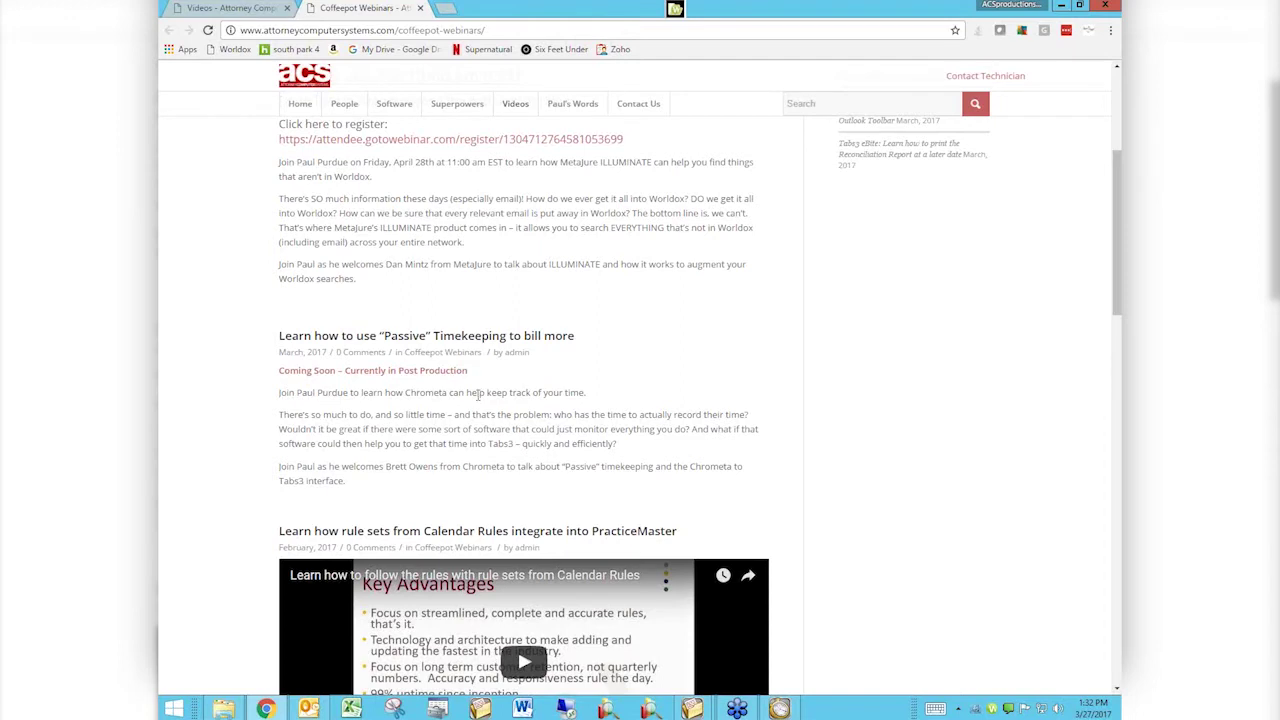
scroll(478, 395, down, 3)
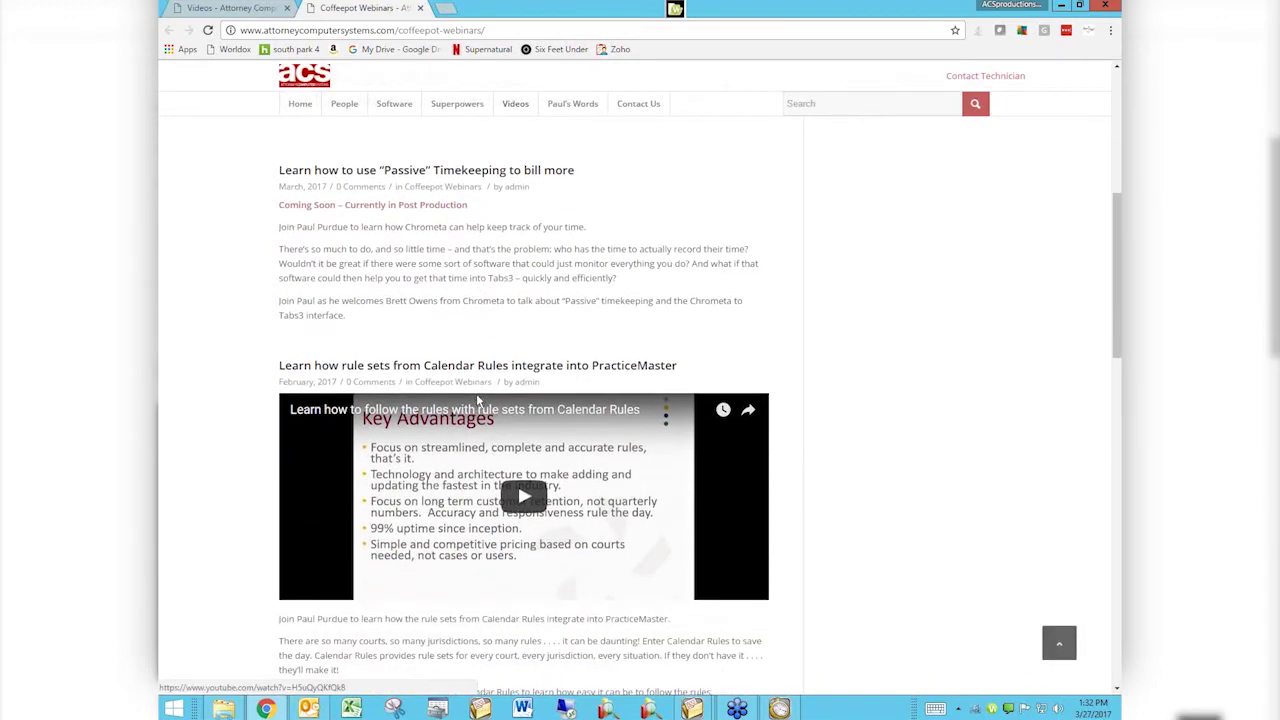
scroll(908, 516, down, 3)
scroll(908, 516, down, 2)
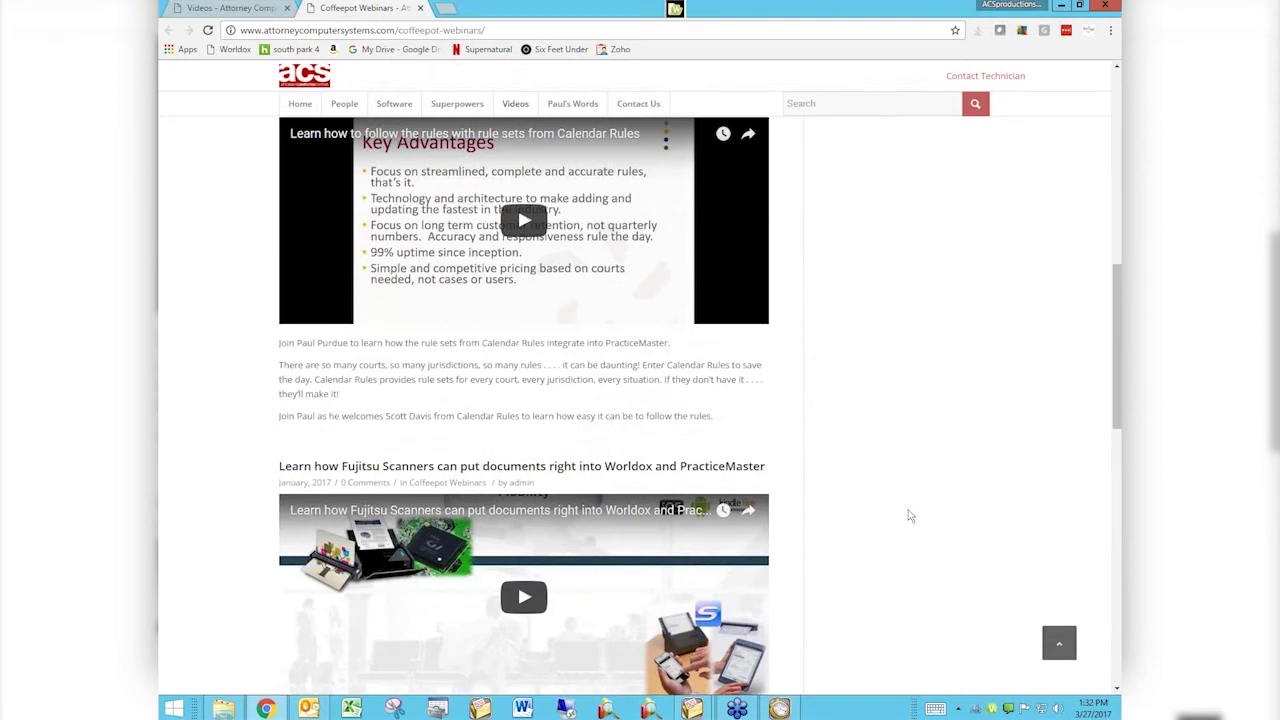
scroll(908, 516, down, 3)
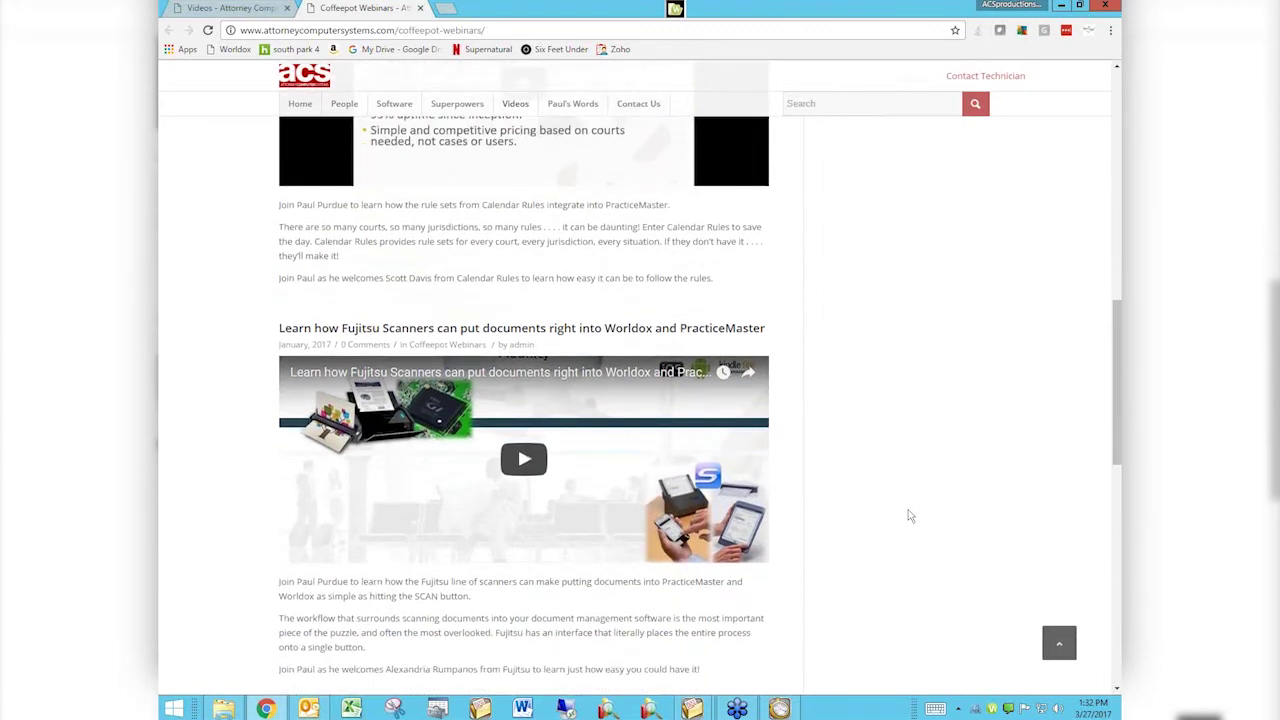
mouse_move(517, 106)
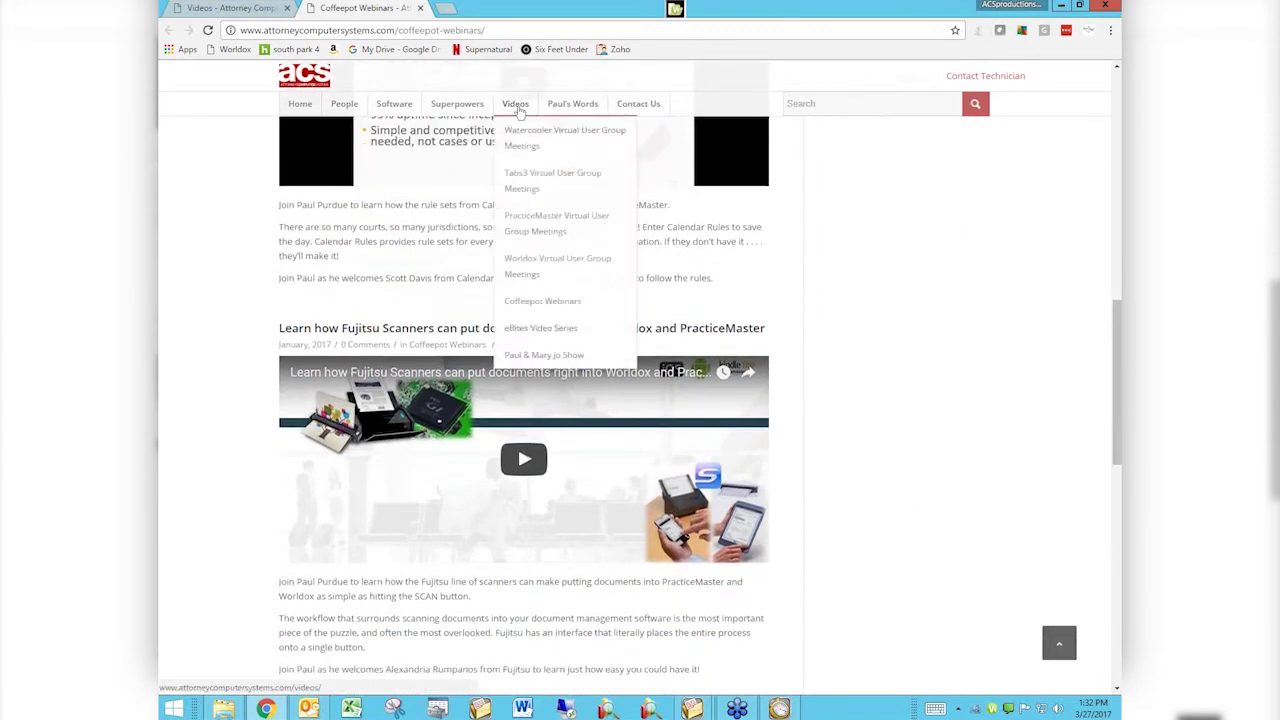